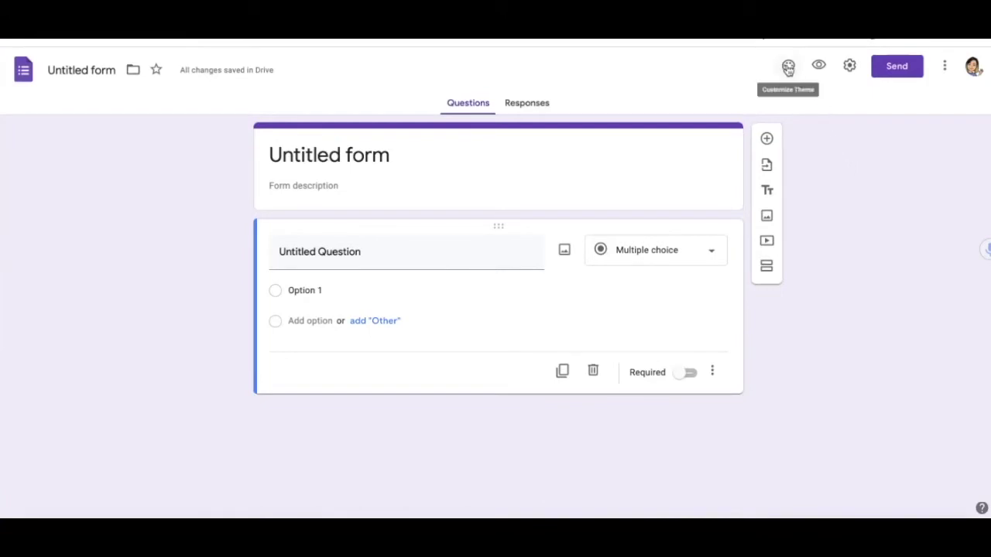
- Switch the form's theme colour to teal, giving a light blue header and background
left_click(788, 67)
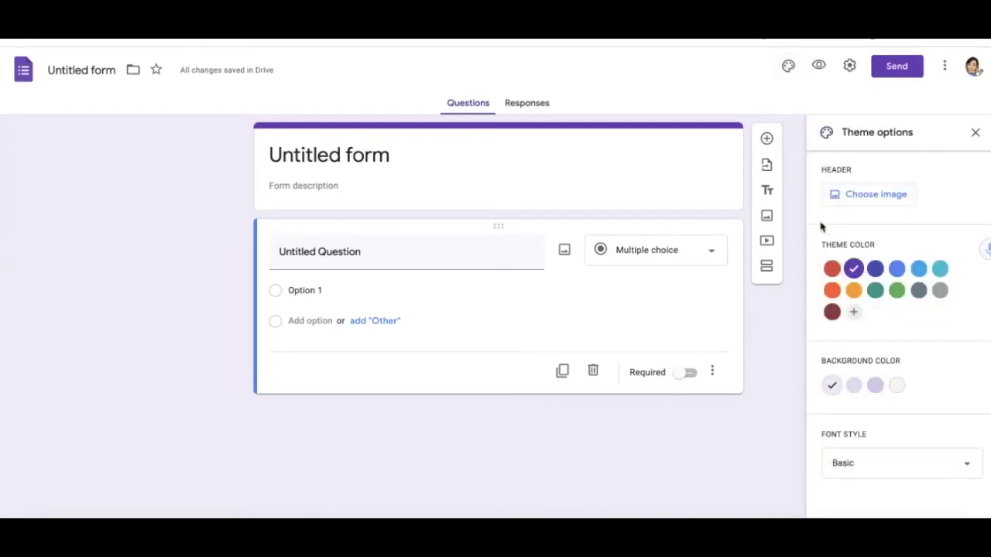
left_click(939, 271)
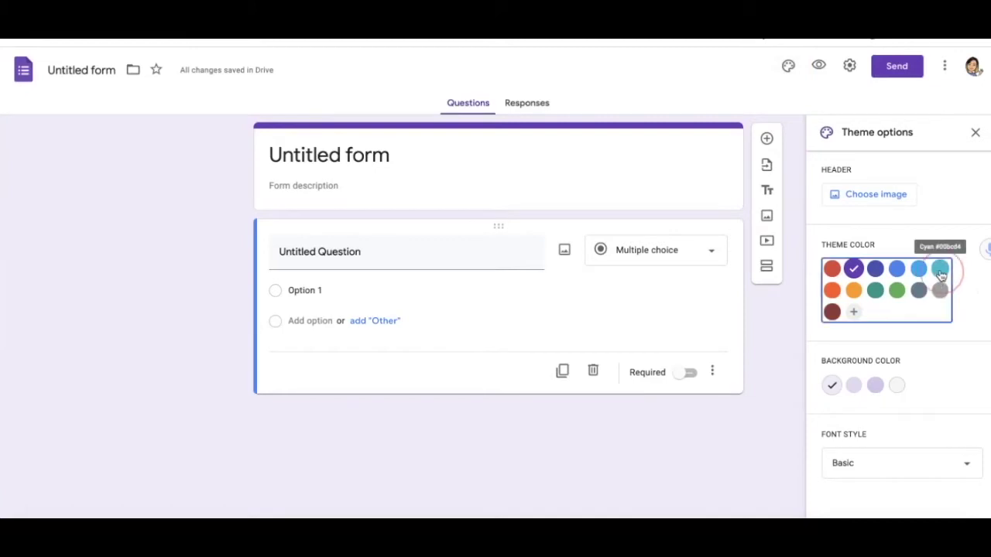
left_click(975, 133)
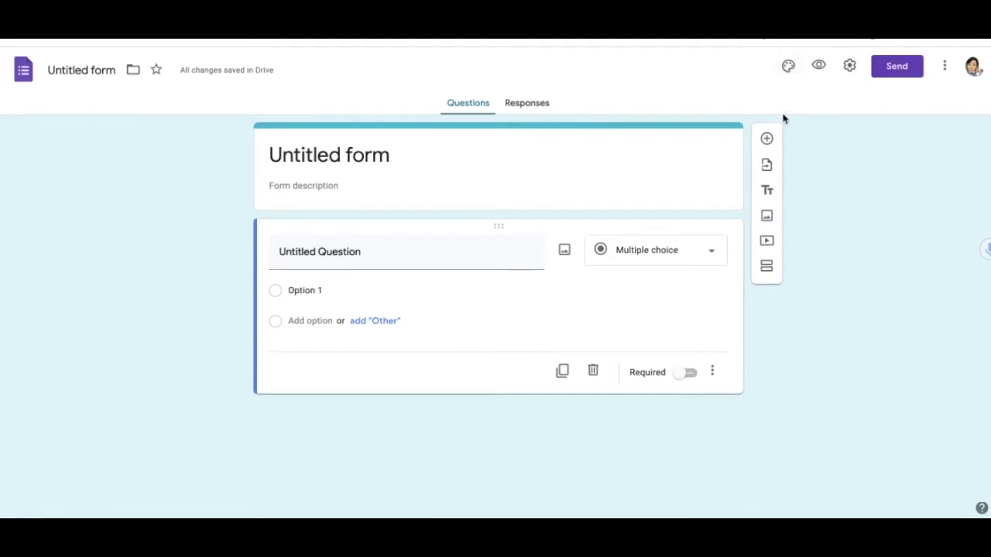
- Insert the candy corn header from the Illustrations gallery as the form's header image
left_click(787, 67)
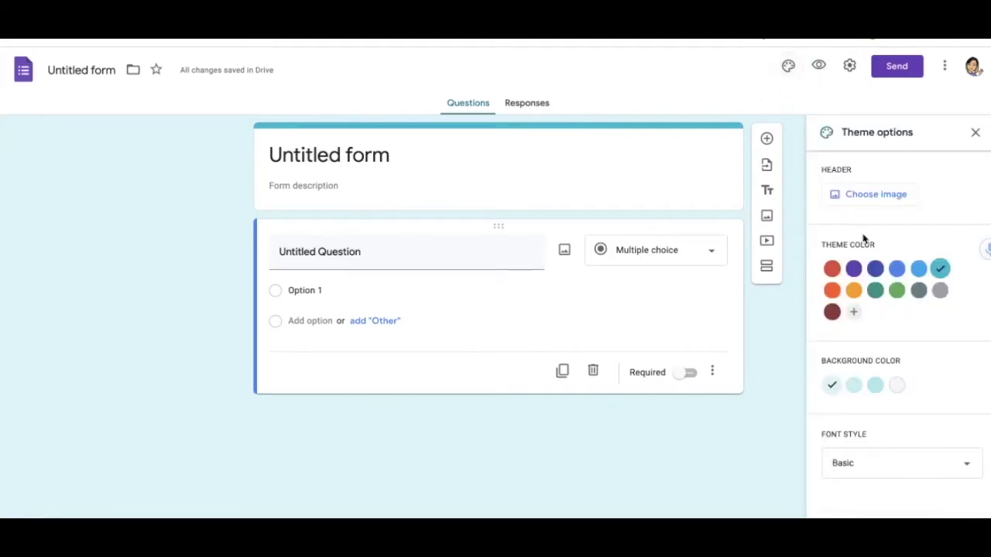
left_click(873, 196)
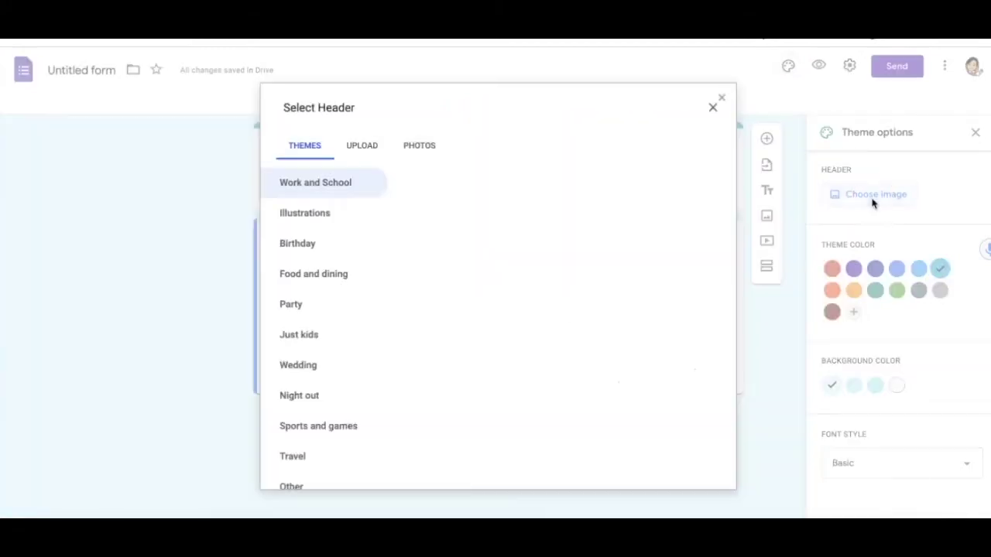
left_click(356, 213)
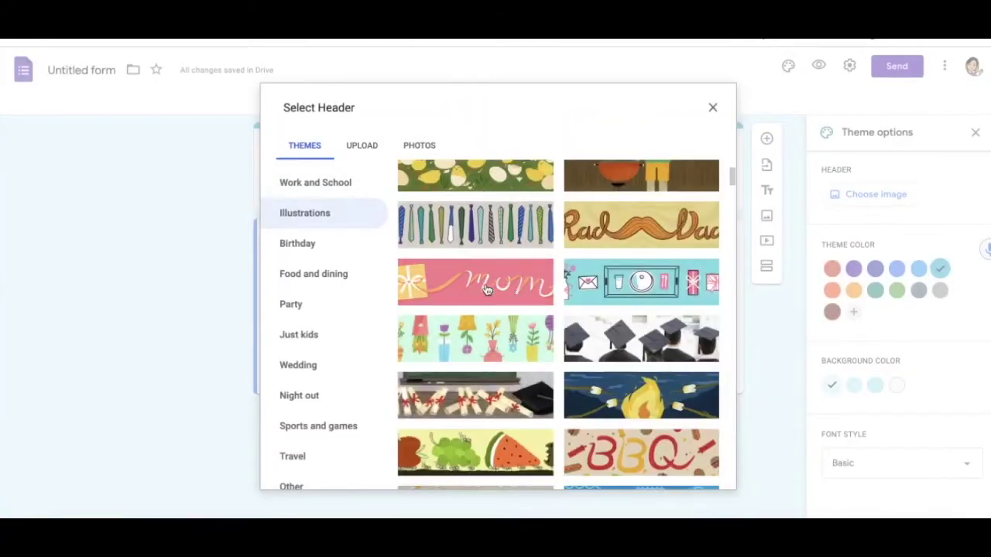
scroll(490, 377, "down", 6)
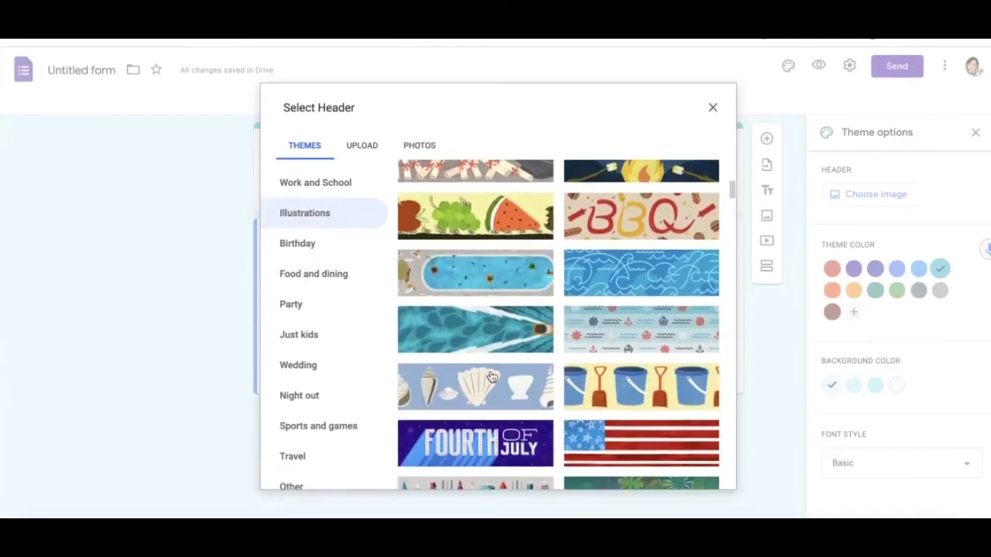
scroll(490, 377, "down", 5)
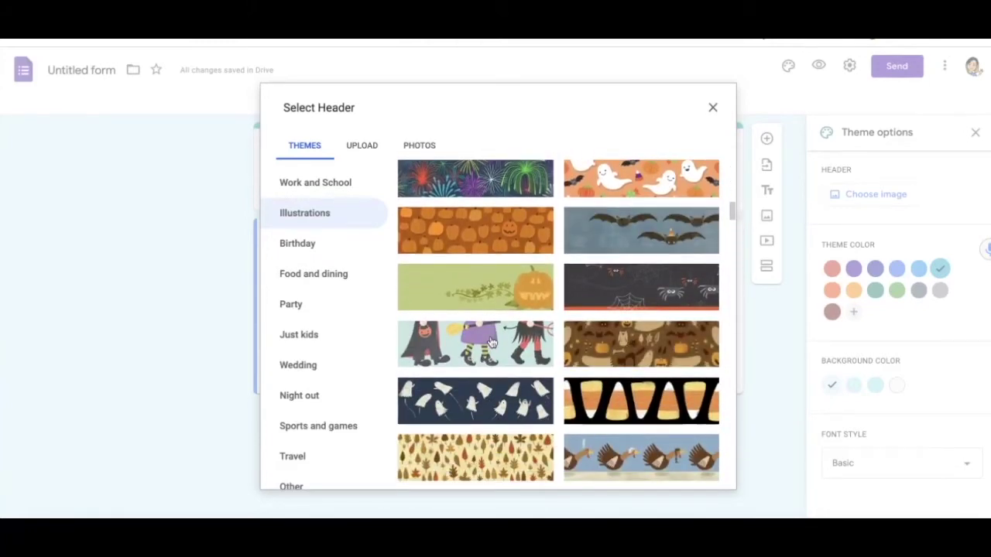
left_click(619, 401)
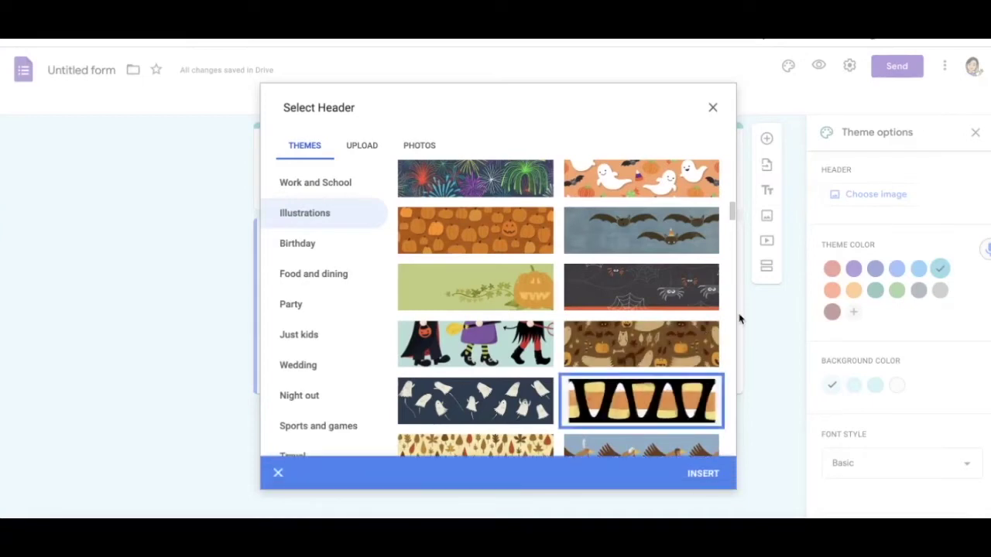
left_click(704, 480)
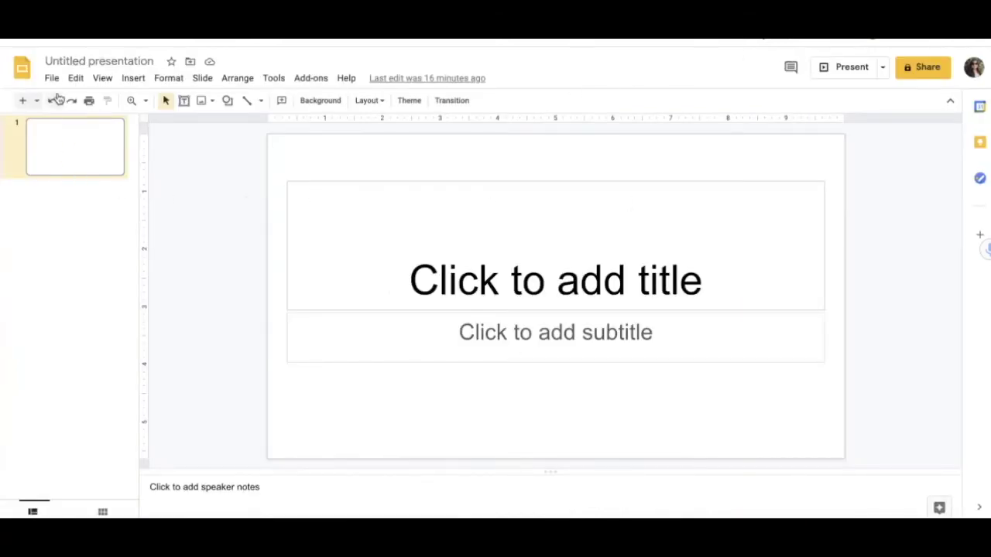
- Set a custom page size of 1600 × 400 pixels in Page setup
left_click(222, 232)
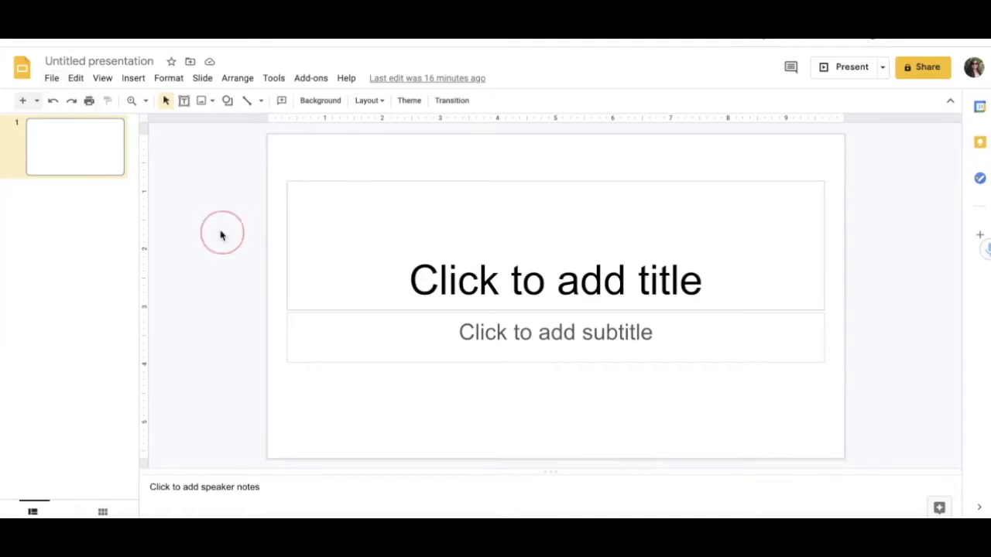
left_click(52, 80)
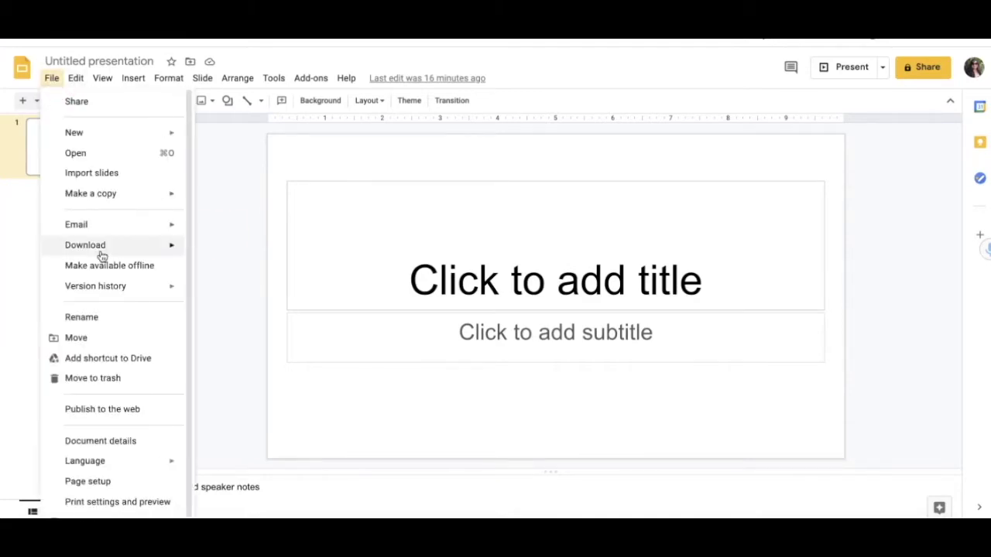
left_click(123, 473)
left_click(489, 276)
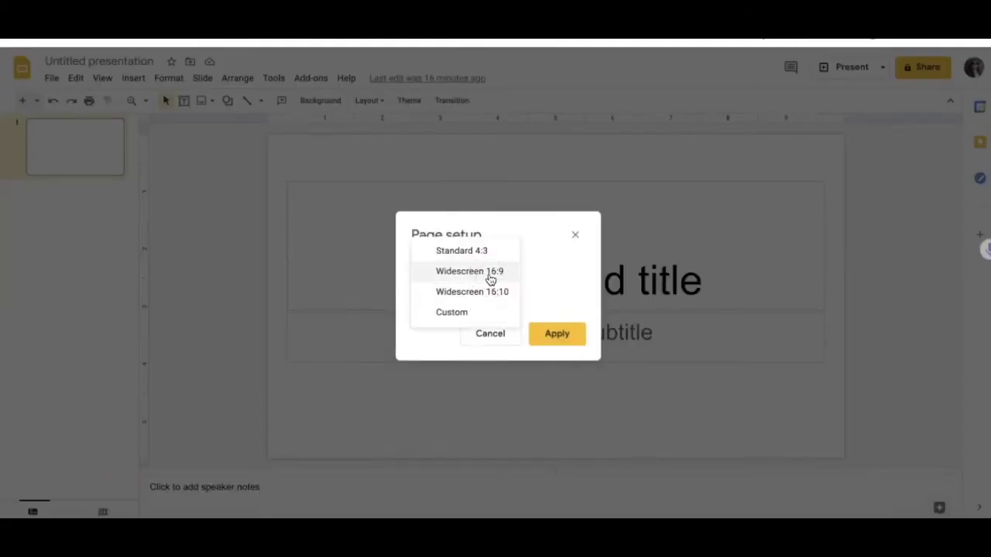
left_click(479, 315)
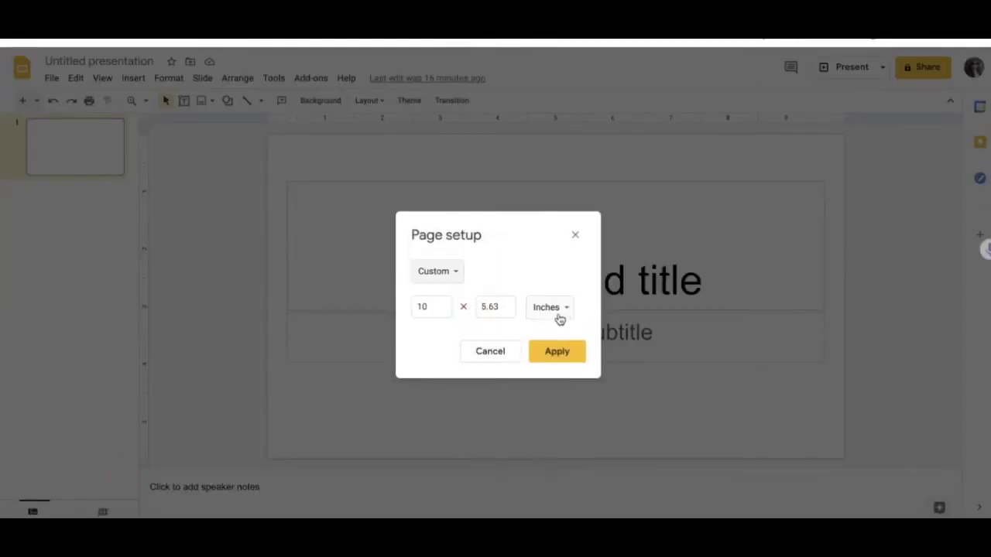
left_click(567, 309)
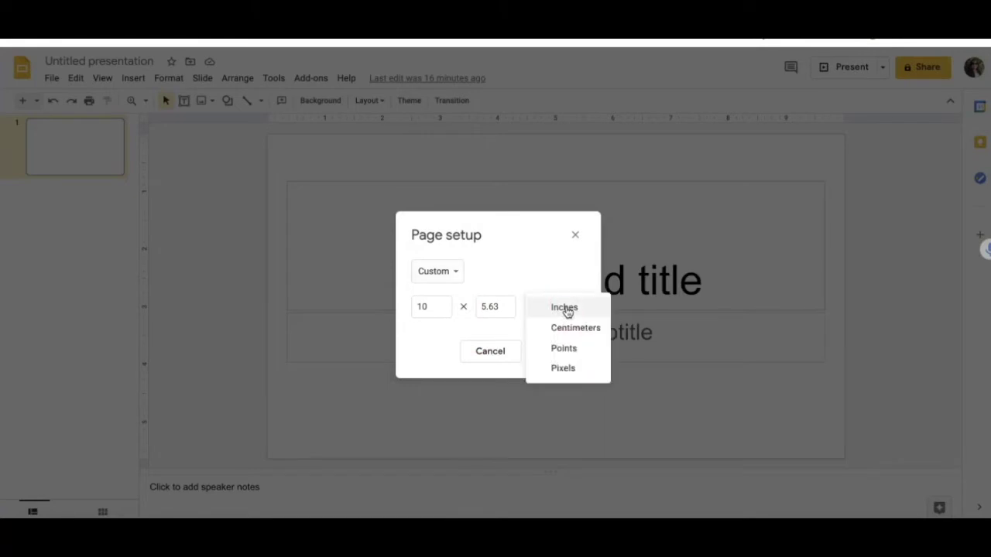
left_click(575, 370)
left_click(441, 306)
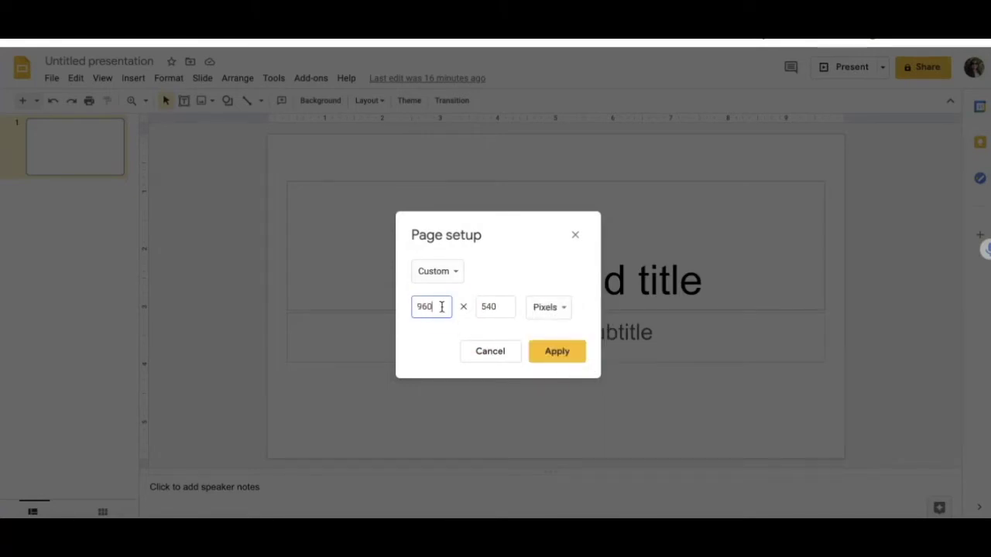
key("BackSpace")
key("BackSpace")
key("BackSpace")
left_click(496, 305)
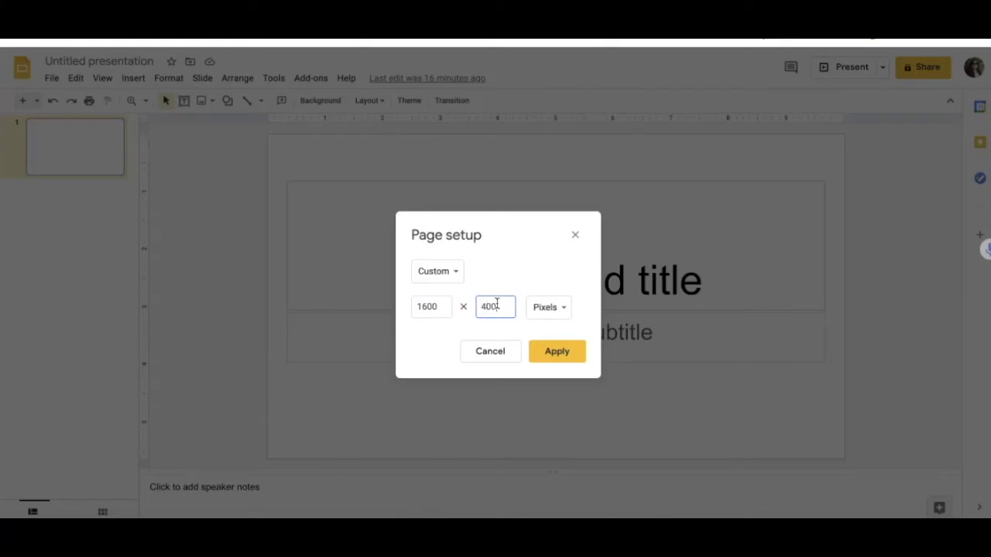
left_click(560, 356)
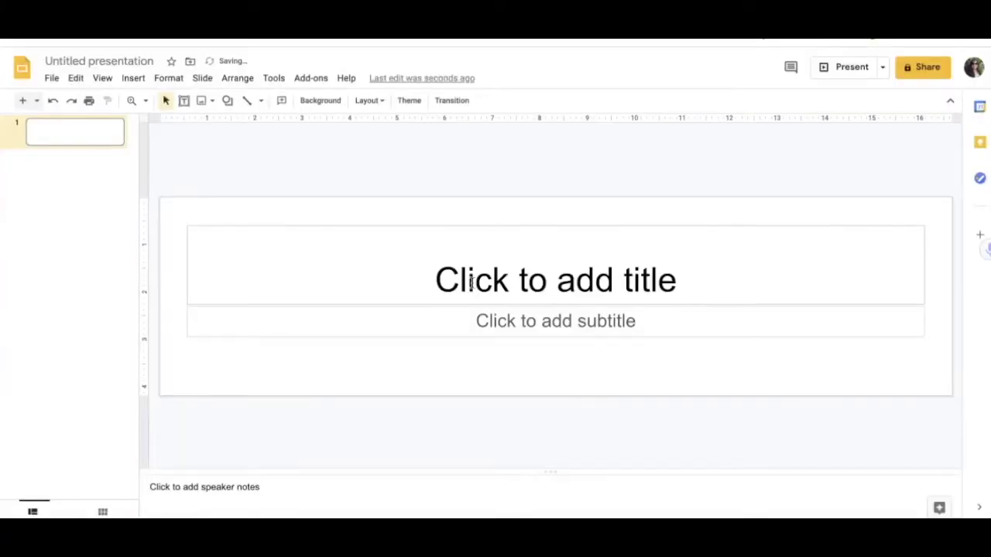
- Delete the title and subtitle placeholders from the slide
left_click(188, 224)
key("Delete")
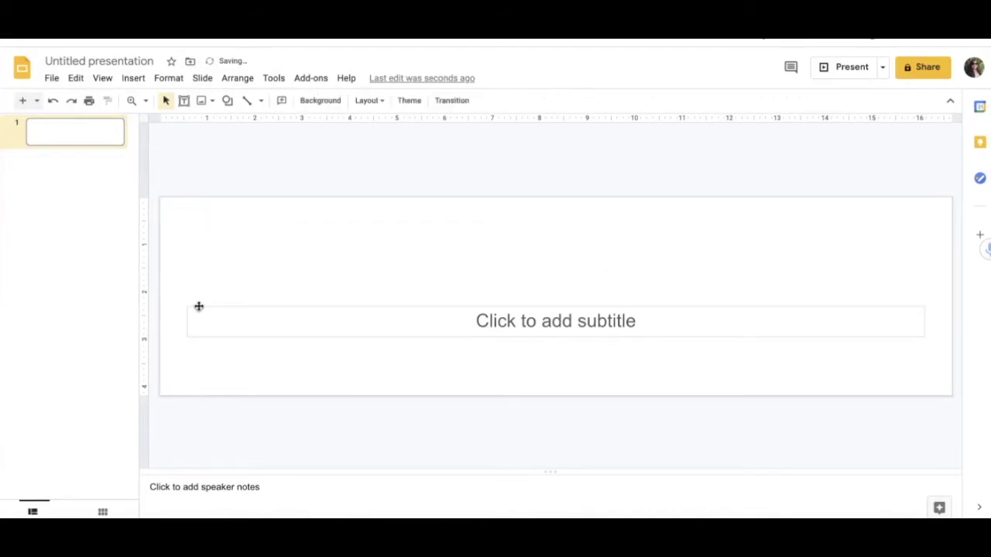
left_click(199, 307)
key("Delete")
- Set the slide background colour to light purple
left_click(321, 101)
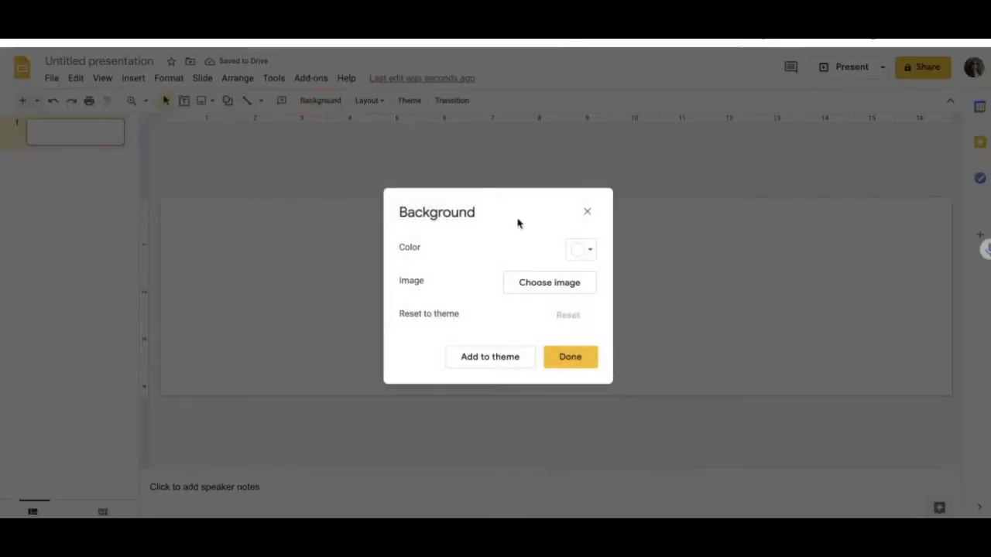
left_click(582, 249)
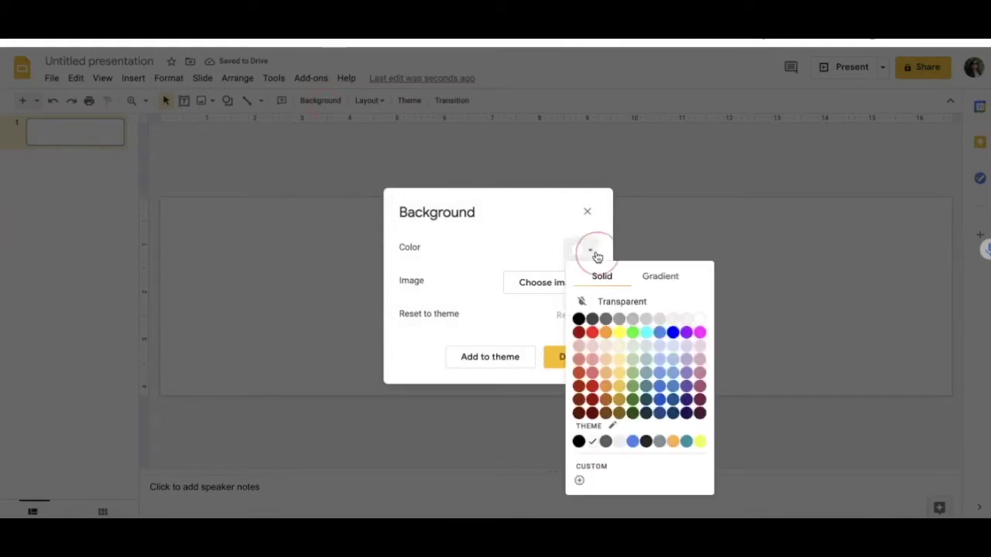
left_click(687, 346)
left_click(568, 368)
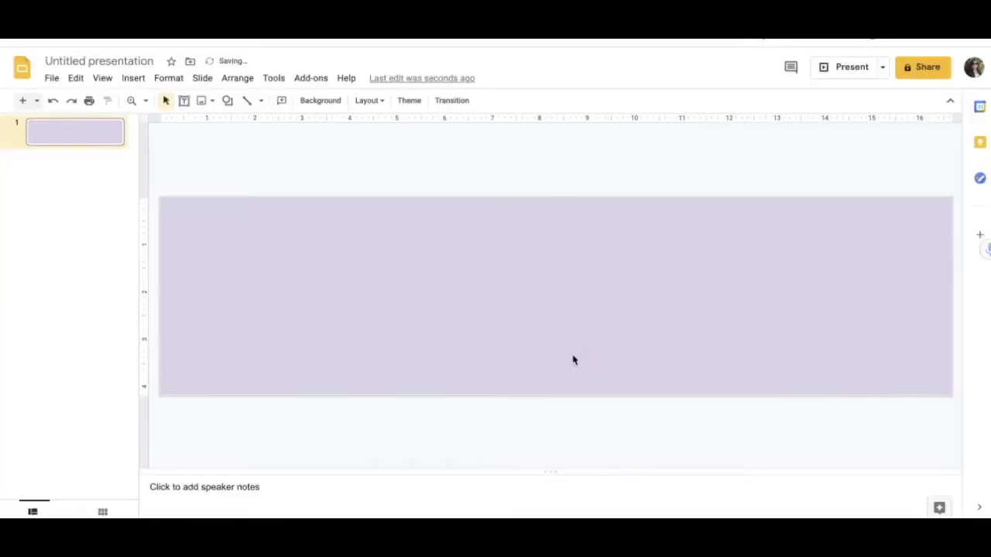
- Search the web for 'transparent frame' and insert the purple triple-frame image
left_click(211, 106)
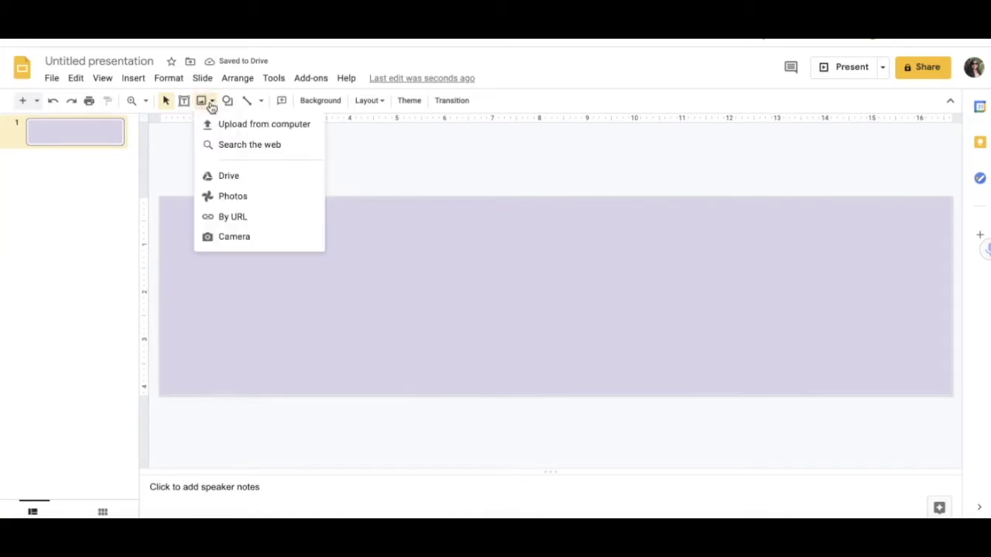
left_click(249, 144)
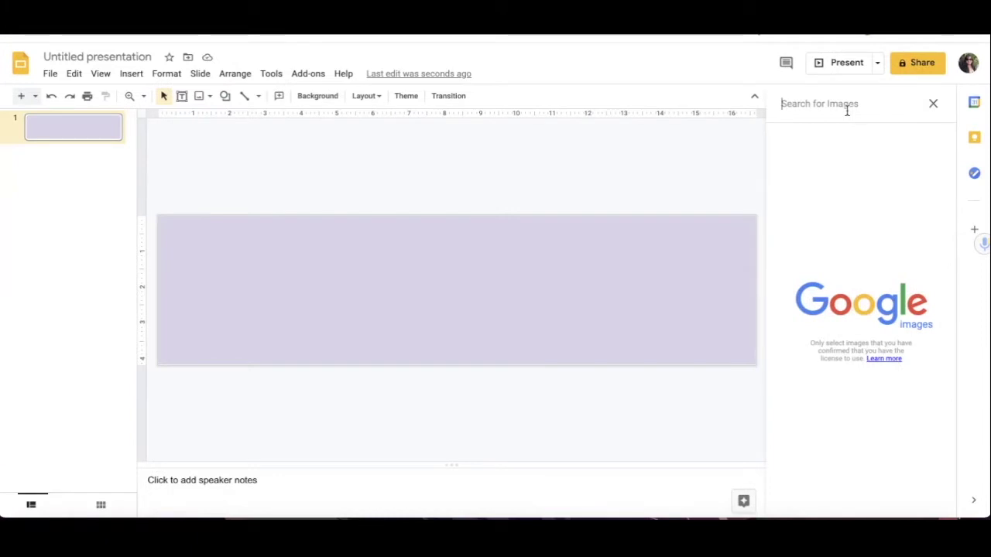
type("transp")
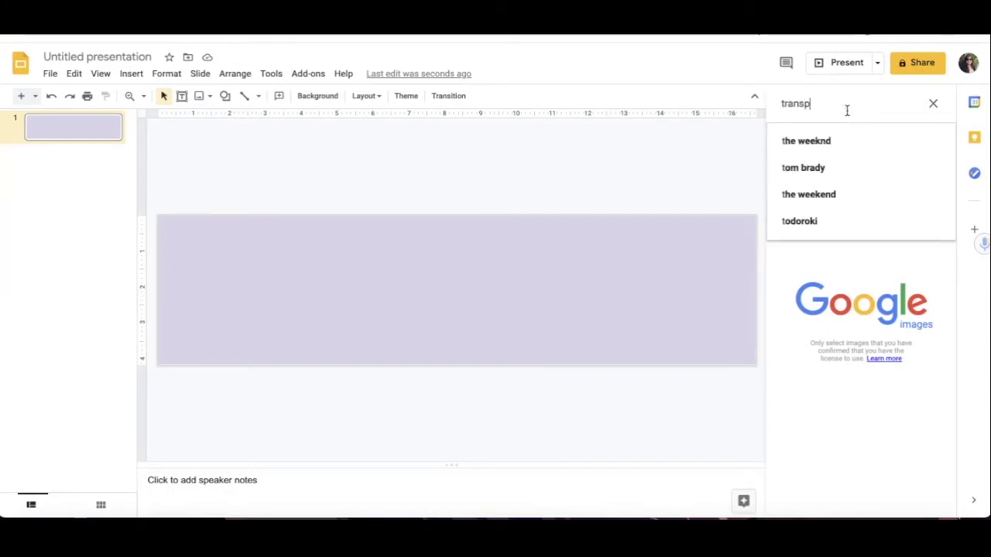
type("arent frame")
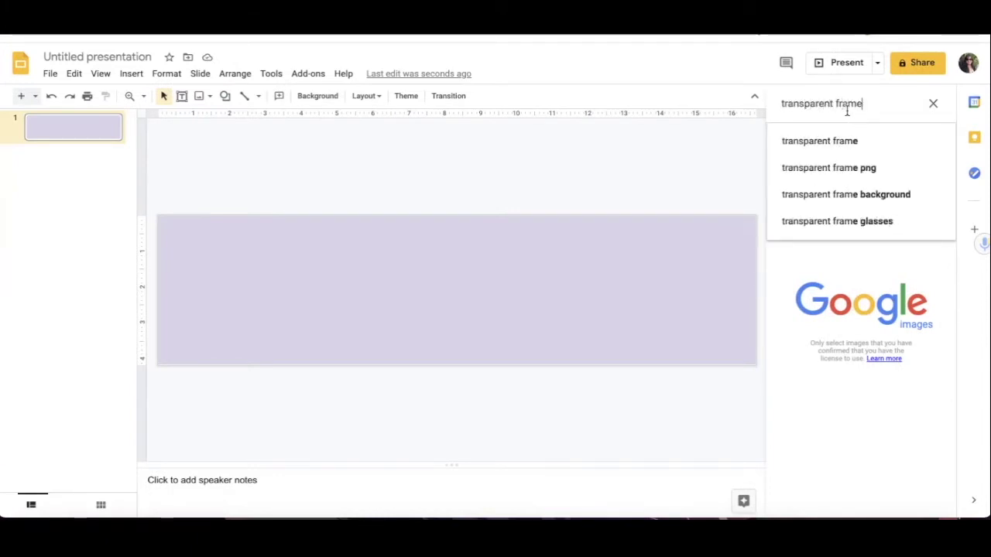
key("Return")
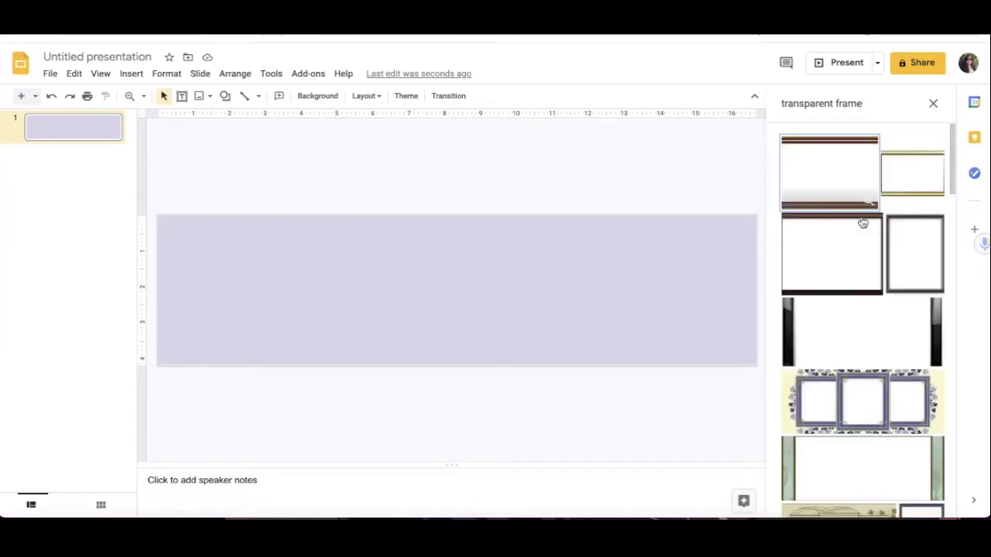
scroll(862, 223, "down", 3)
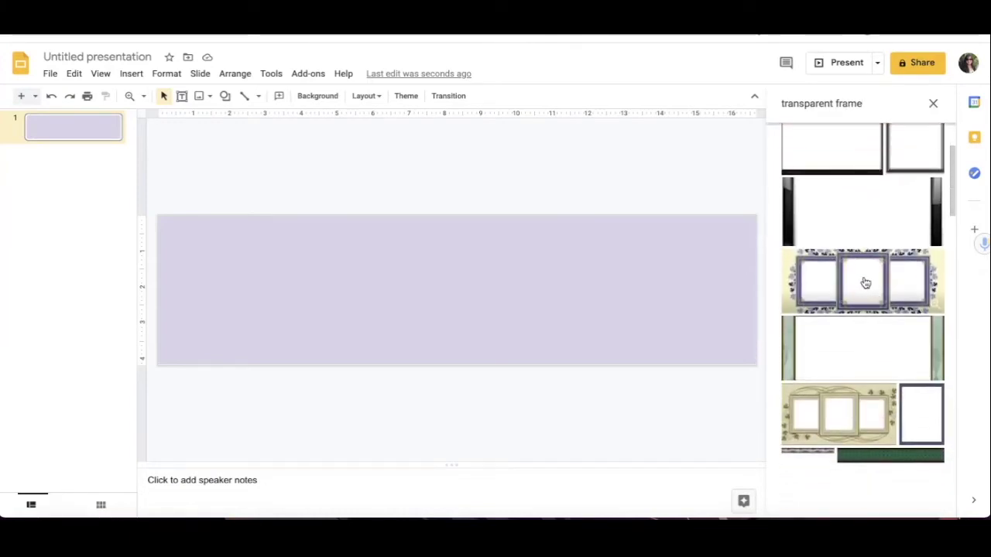
left_click(866, 283)
left_click(926, 503)
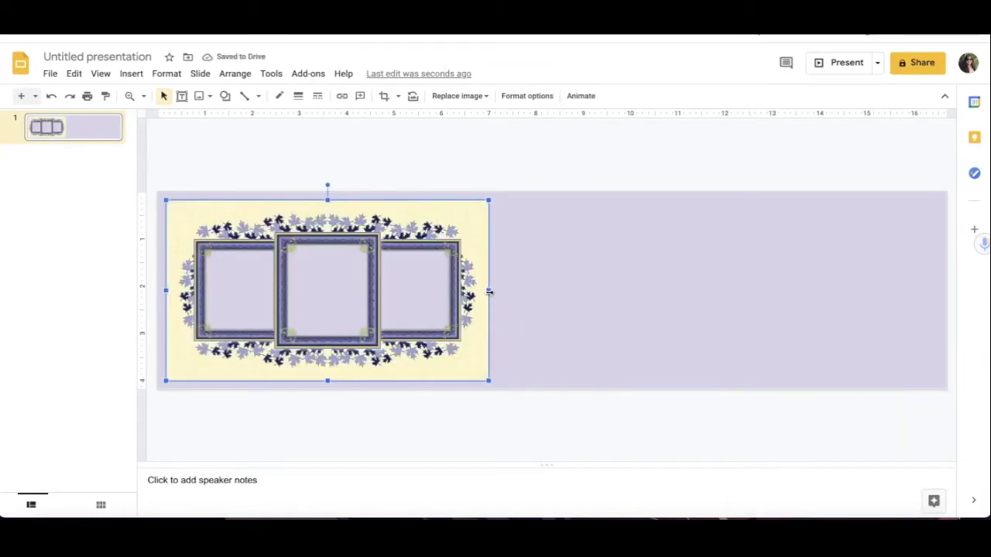
- Stretch the frame image across the full slide width and deselect it
left_click_drag(488, 291, 936, 313)
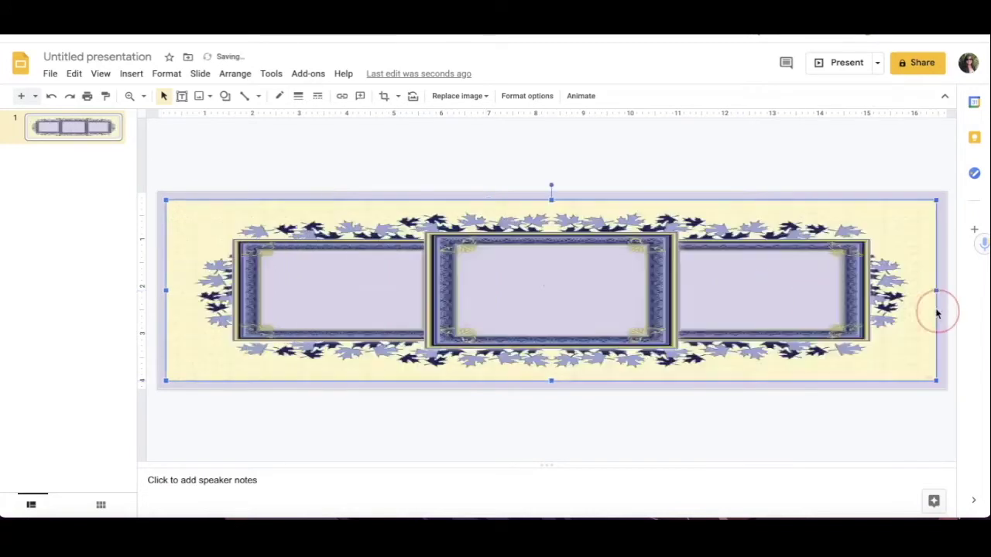
left_click(817, 433)
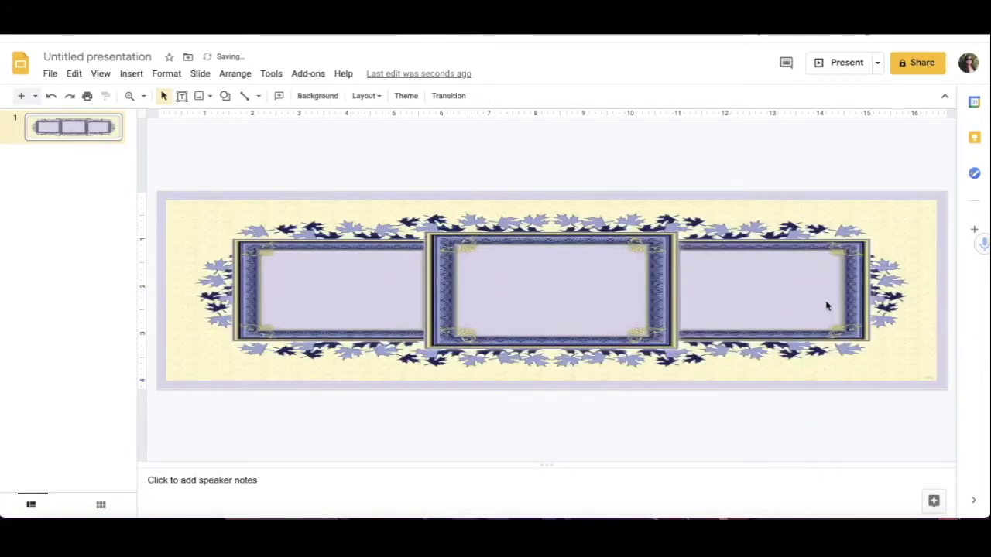
left_click(50, 74)
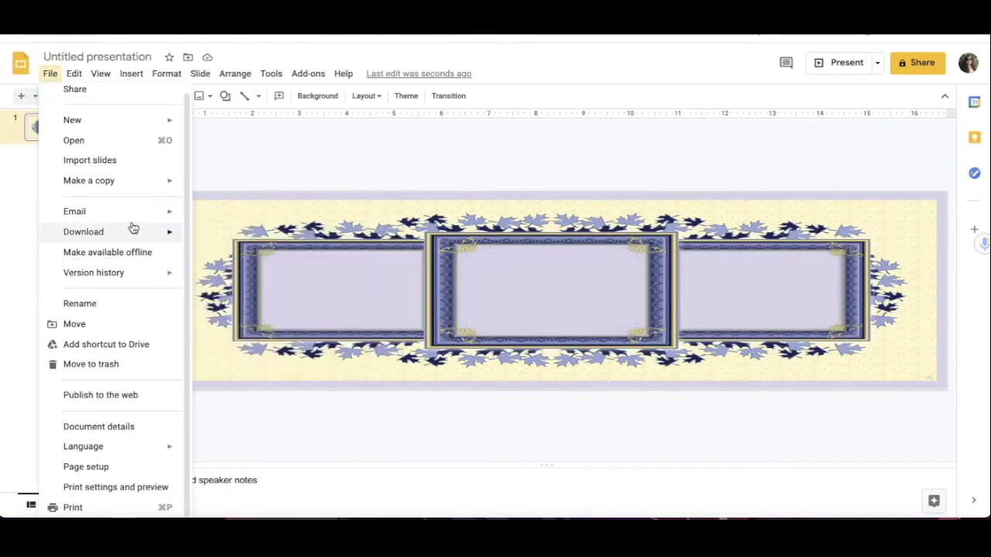
- Download the current slide as a PNG image
mouse_move(133, 229)
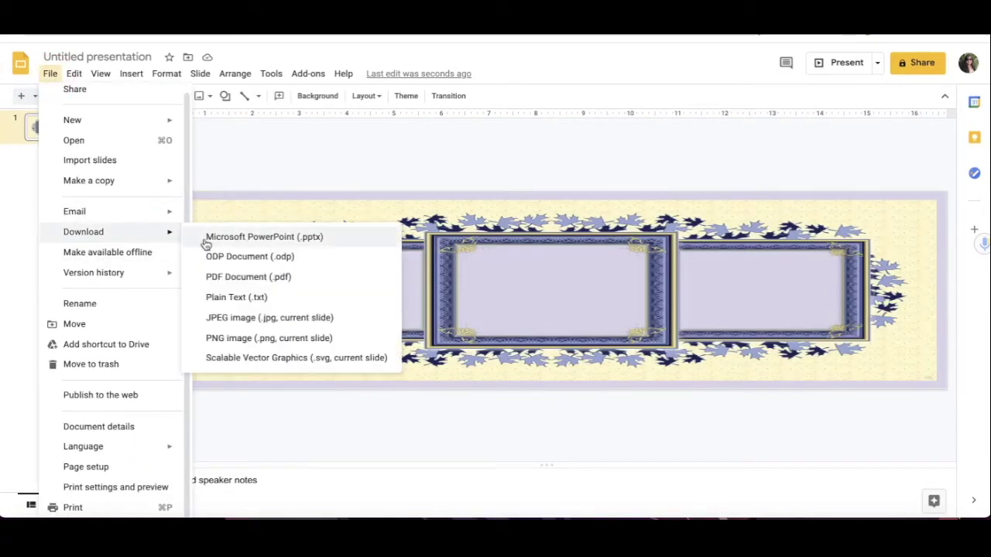
left_click(246, 339)
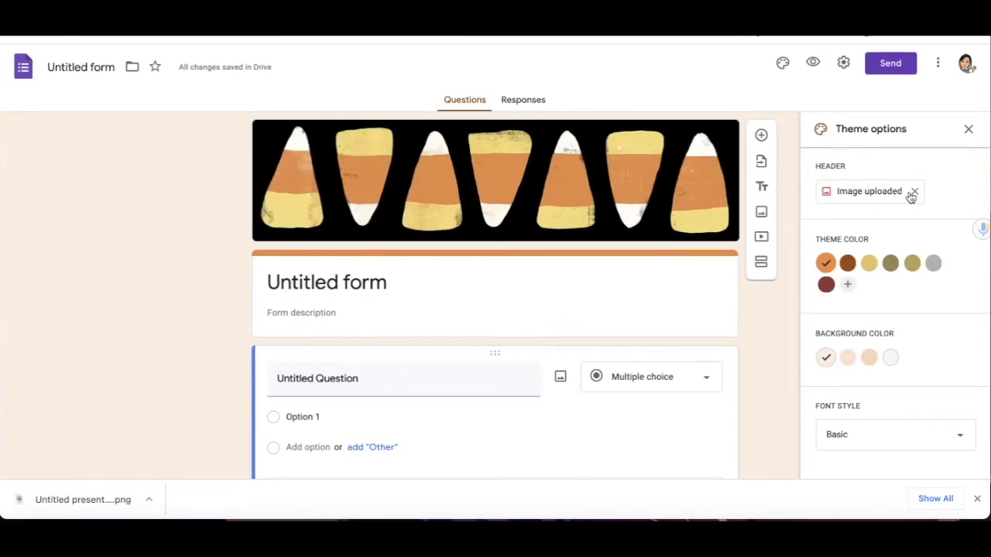
- Upload the downloaded slide PNG as the form's new header image
left_click(890, 194)
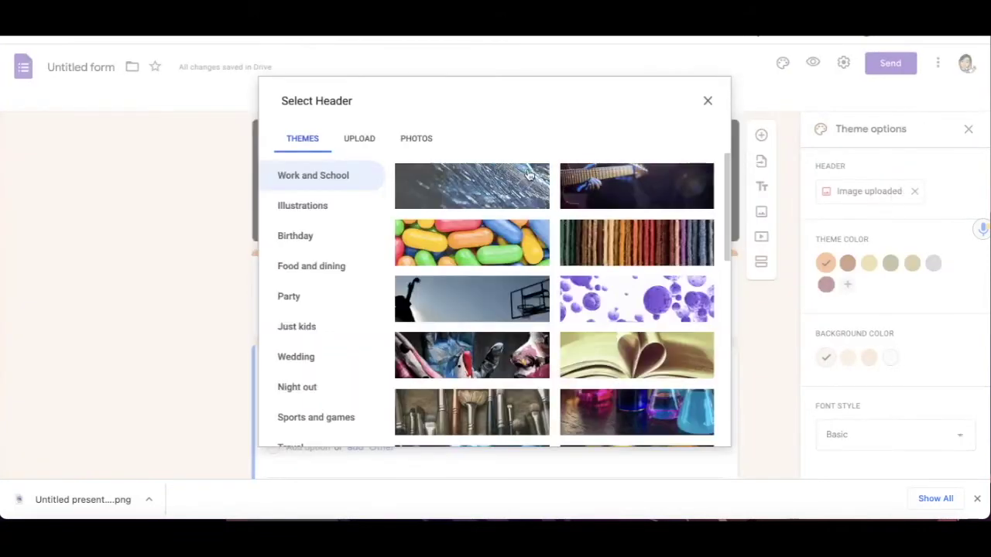
left_click(365, 144)
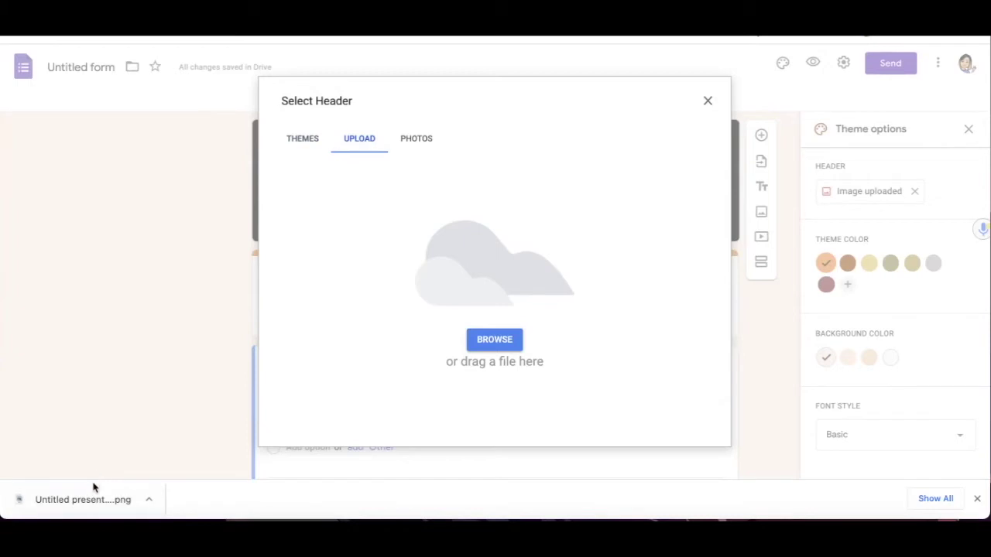
left_click_drag(89, 499, 526, 332)
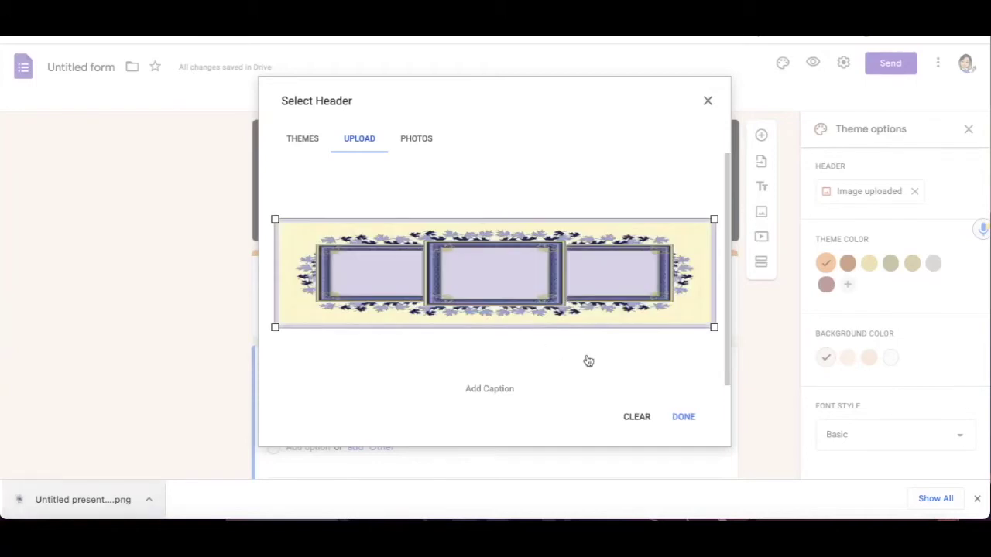
left_click(684, 418)
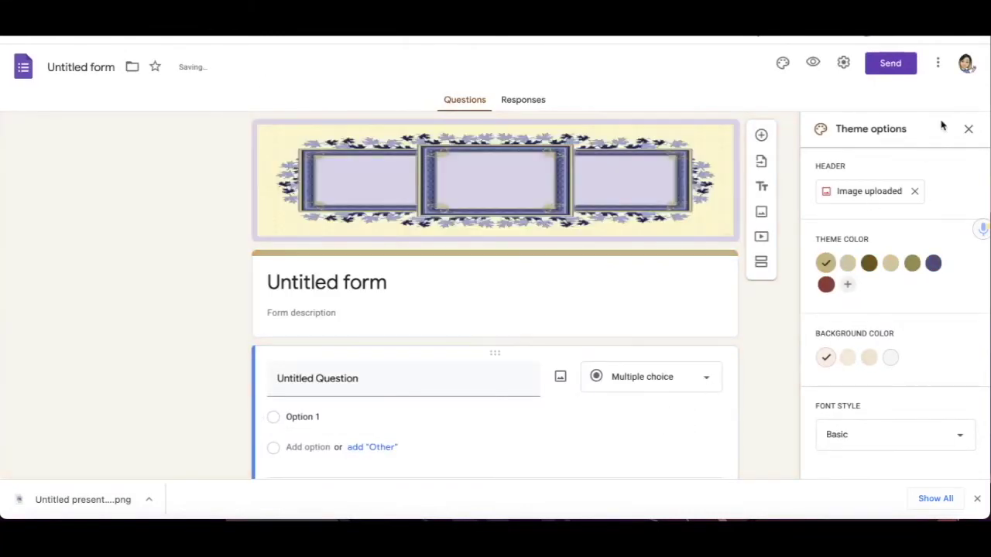
left_click(968, 128)
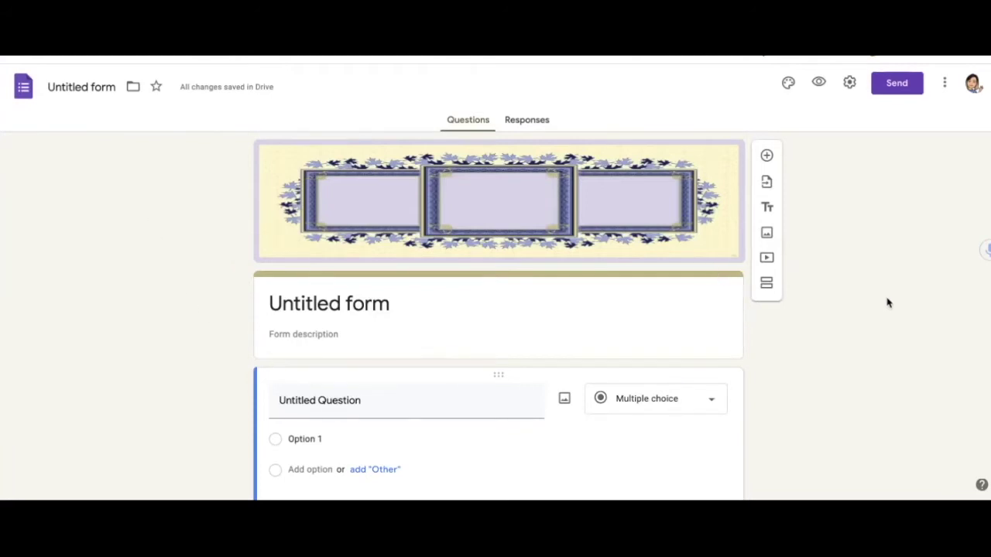
- Set the theme colour to dark olive and the font style to Playful
left_click(788, 83)
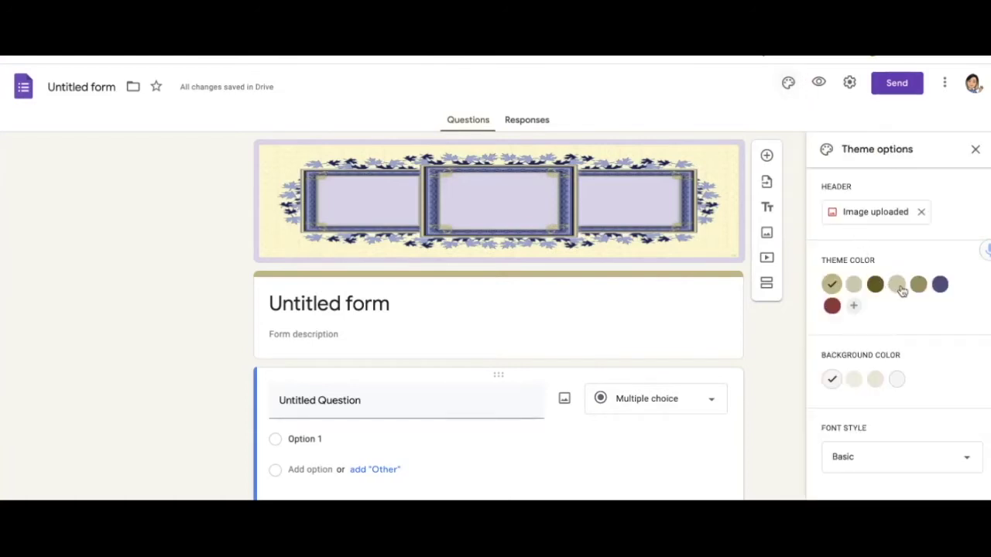
left_click(975, 149)
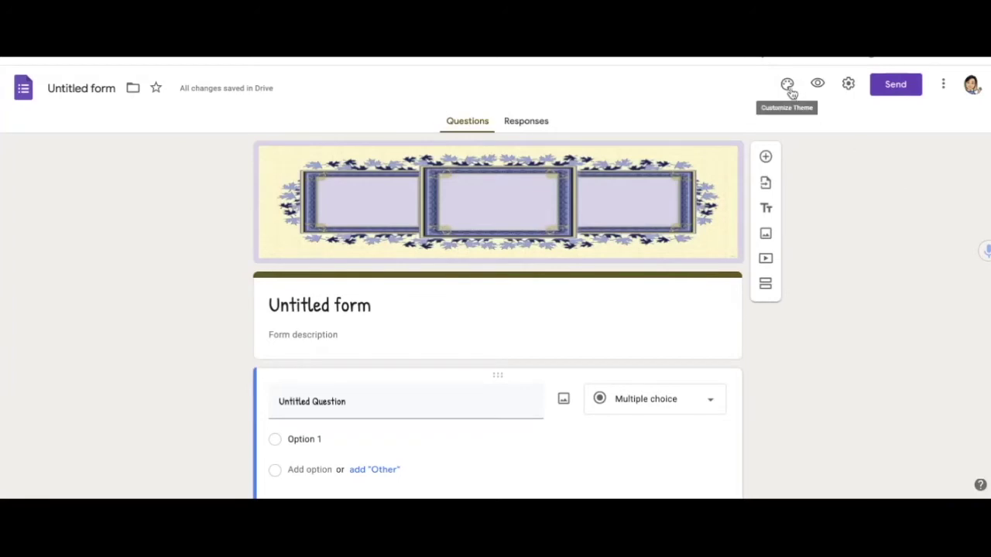
left_click(787, 83)
scroll(864, 348, "down", 1)
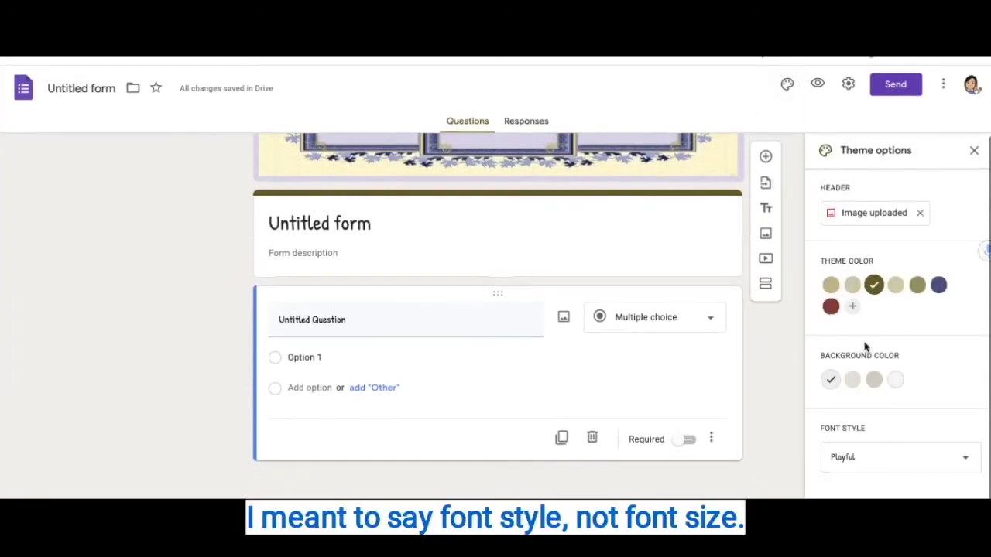
left_click(965, 461)
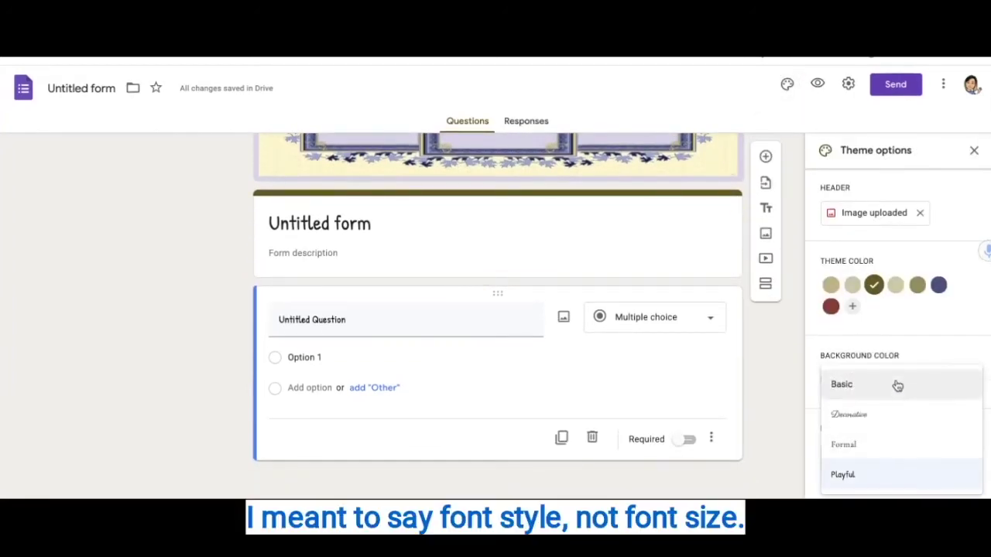
left_click(907, 476)
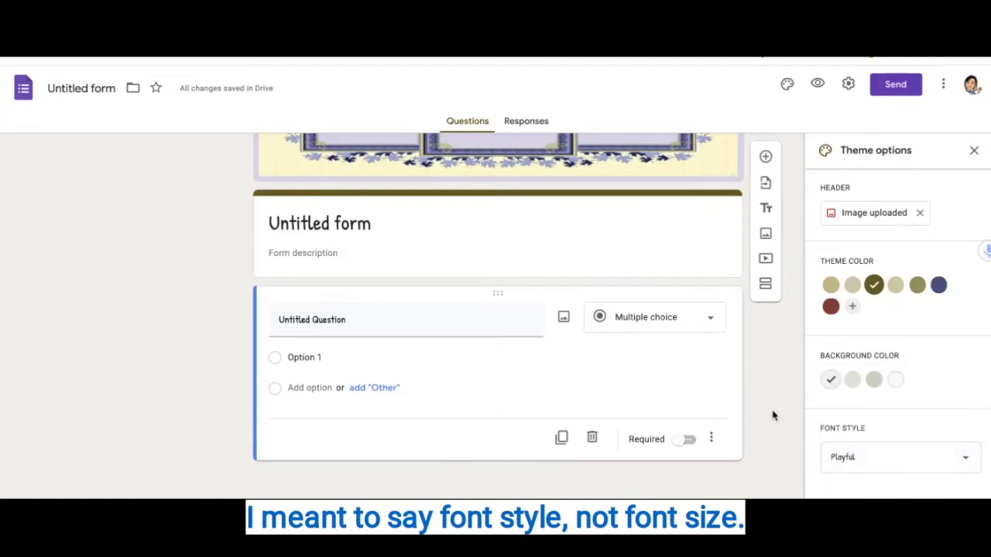
left_click(975, 151)
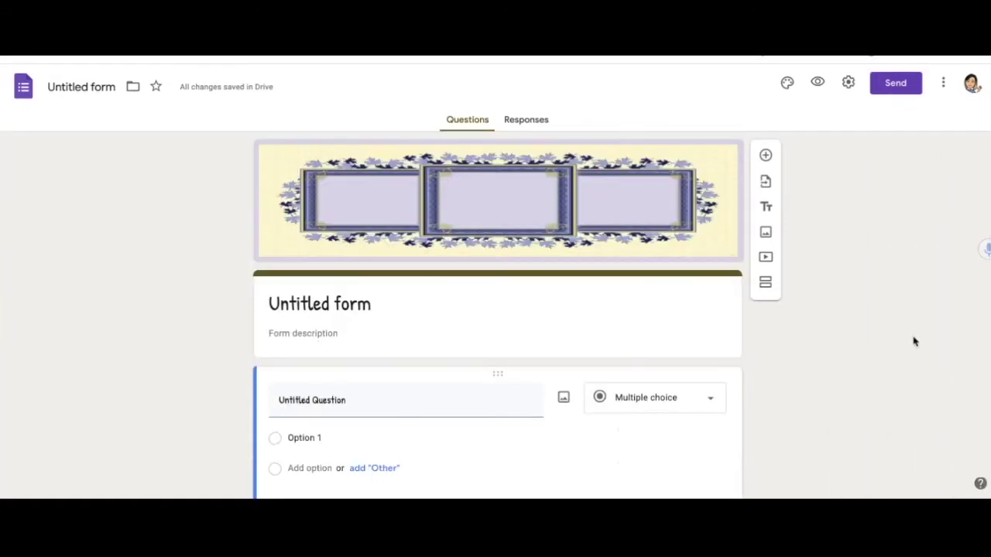
- Scroll down to the untitled question and bring up its question-type list
scroll(913, 341, "down", 2)
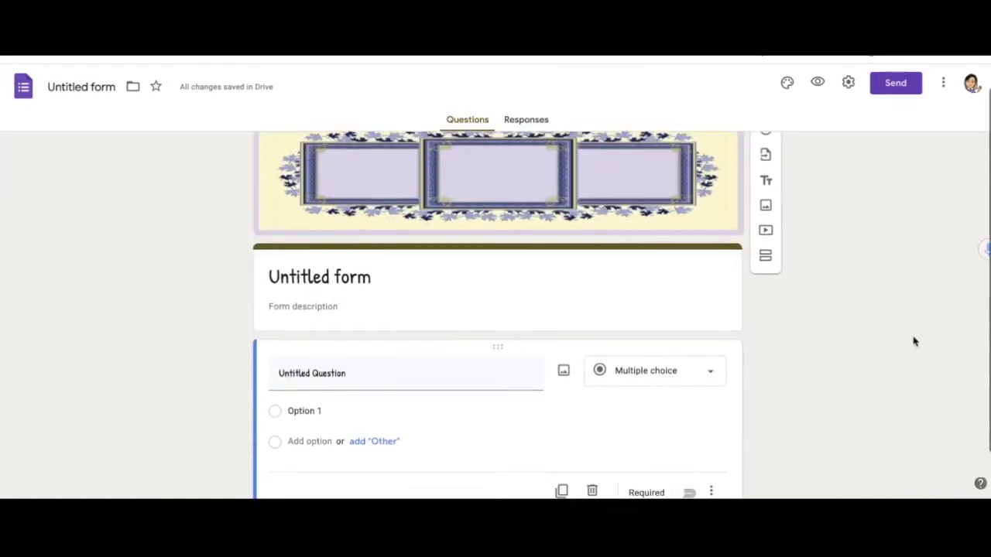
scroll(913, 342, "up", 2)
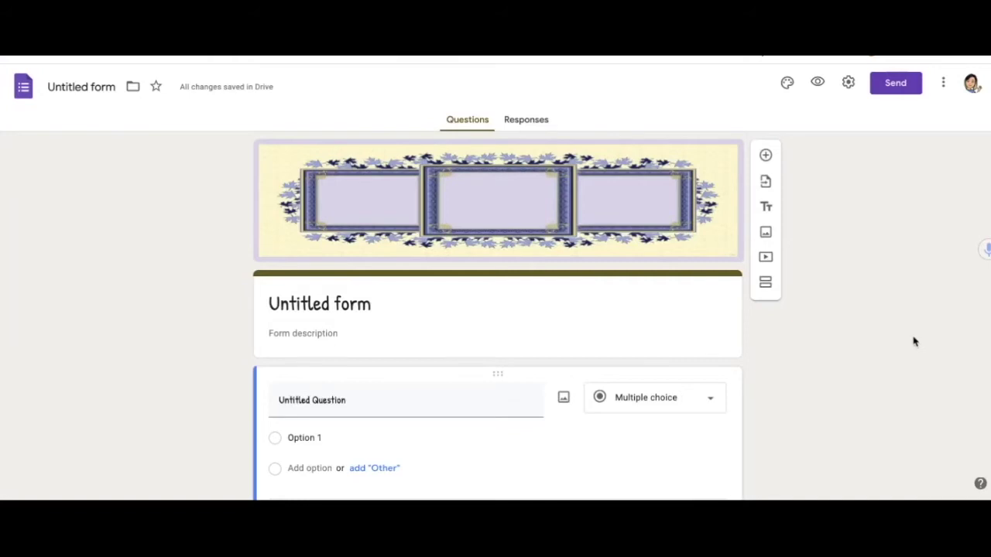
scroll(914, 341, "down", 2)
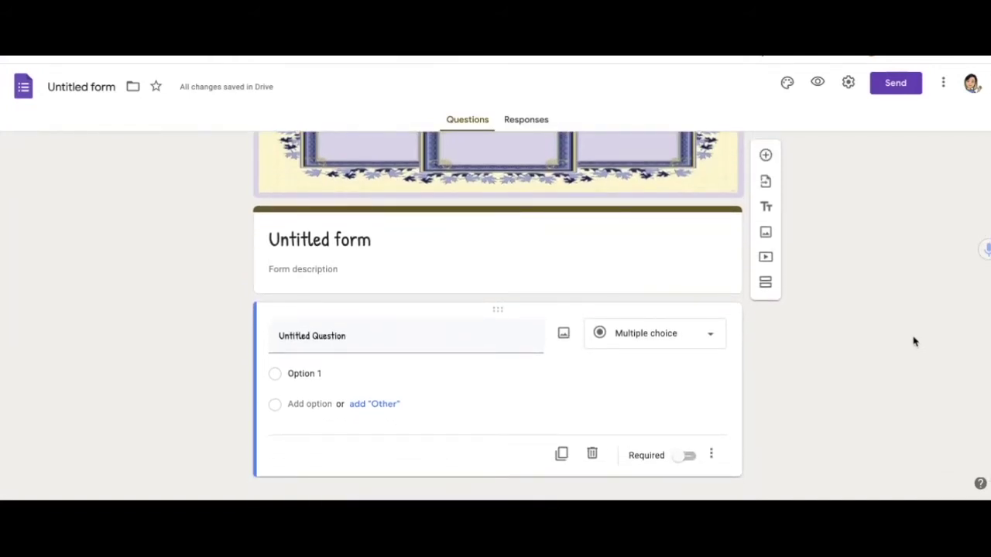
scroll(913, 341, "down", 1)
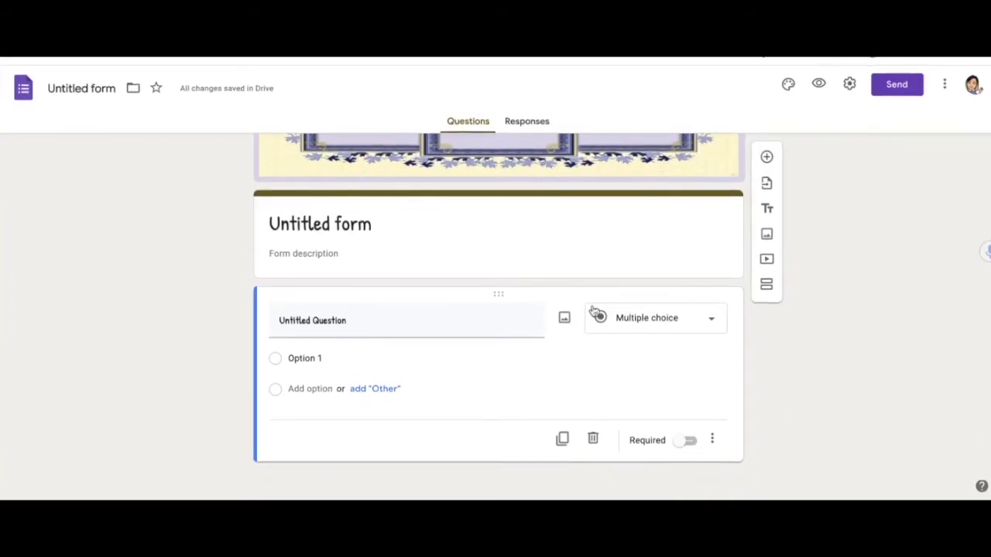
left_click(714, 321)
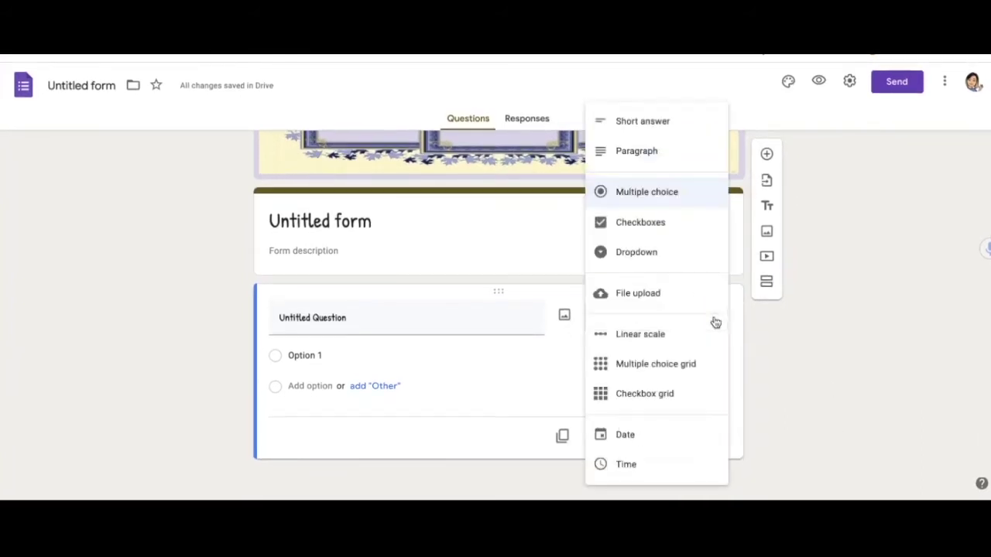
- Make the question Short answer and add Text response validation
left_click(674, 121)
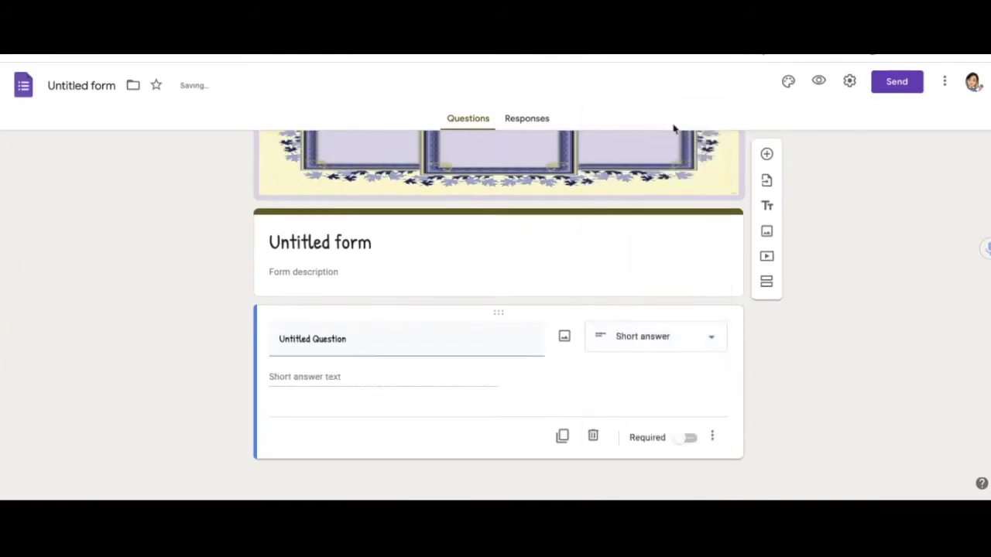
left_click(712, 437)
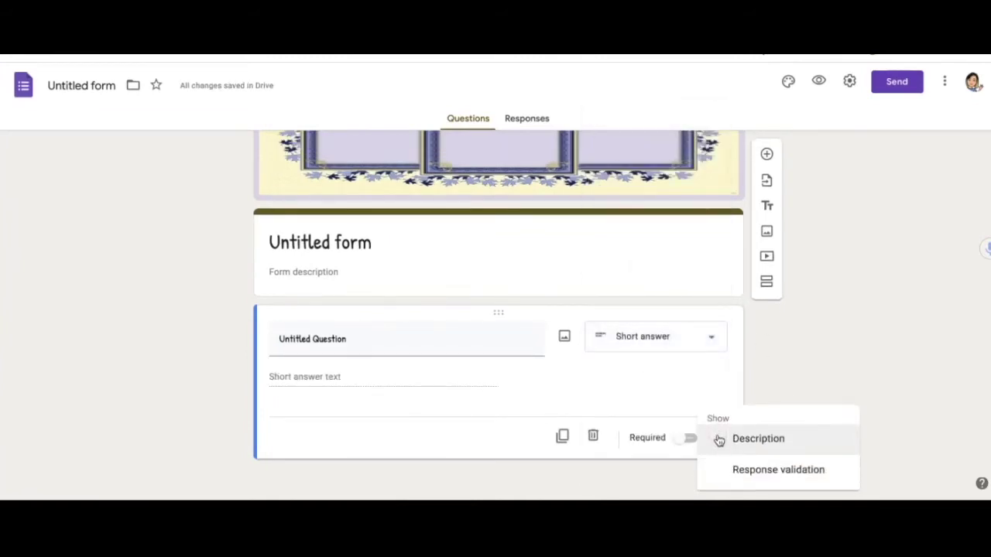
left_click(779, 470)
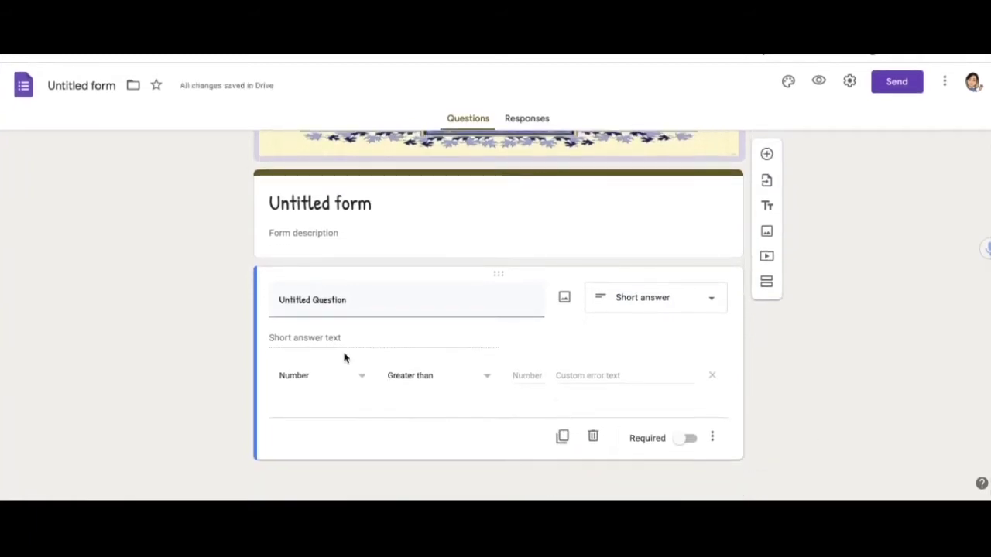
left_click(361, 378)
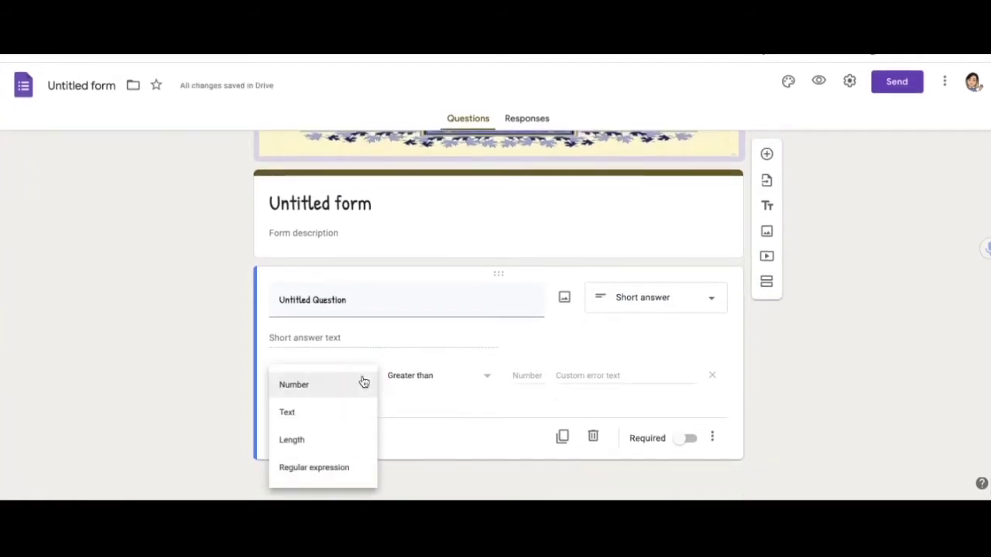
left_click(314, 416)
- Choose the Contains condition and paste the error message 'did you use all caps?'
left_click(542, 380)
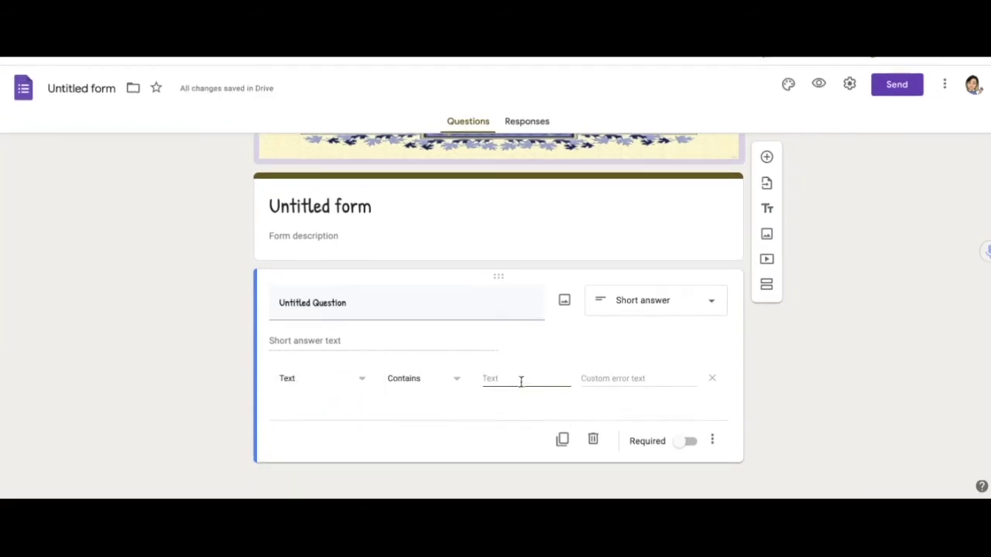
left_click(457, 379)
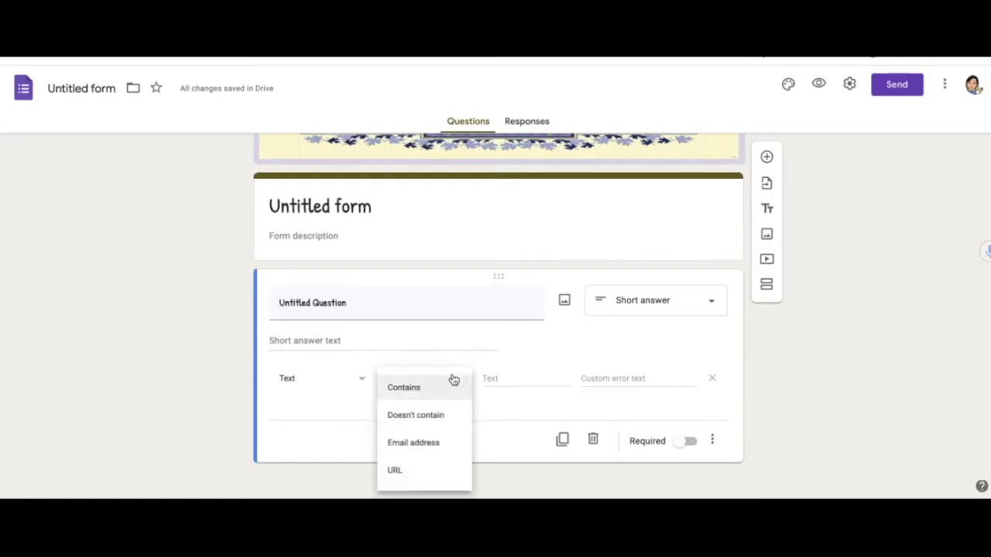
left_click(437, 395)
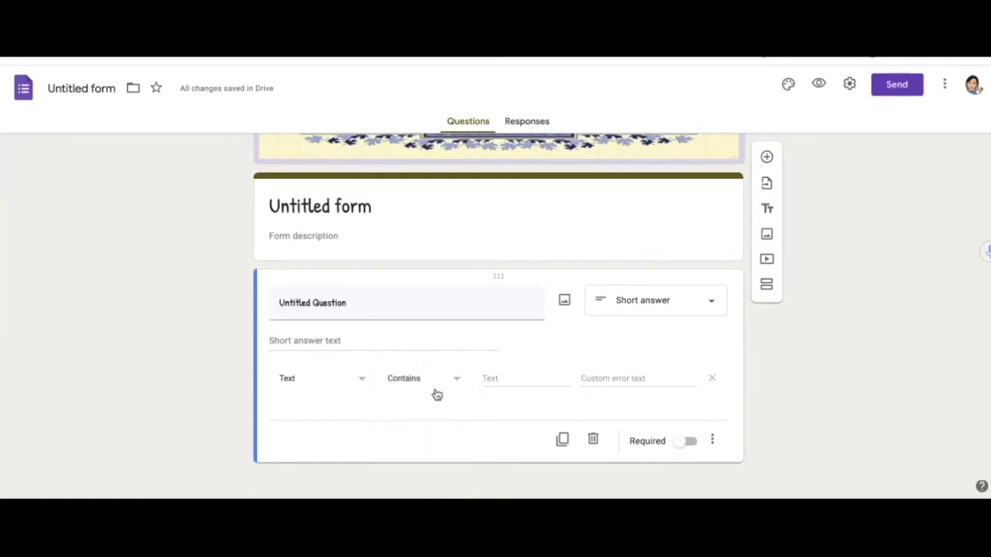
left_click(504, 385)
left_click(611, 377)
type("did you use all caps?")
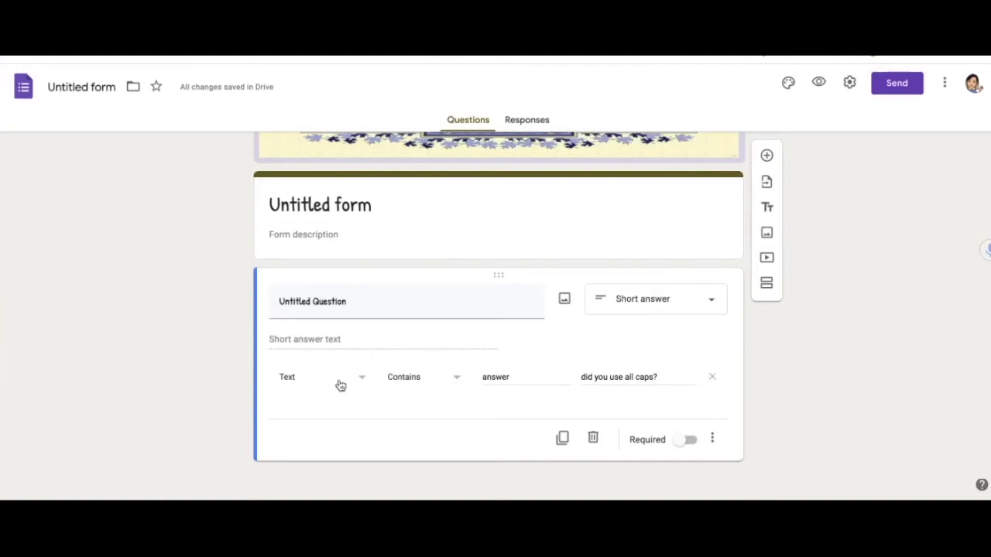
- Correct the validation text to 3x-5 and make the question required
left_click(516, 376)
key("BackSpace")
key("BackSpace")
key("BackSpace")
key("BackSpace")
key("BackSpace")
key("BackSpace")
type("3")
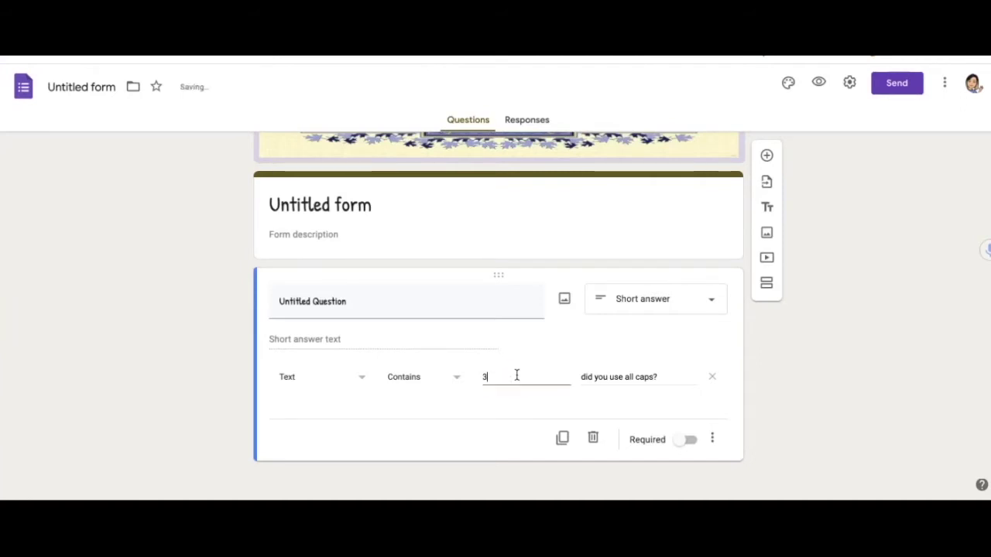
type("x-5")
left_click(875, 425)
left_click(691, 441)
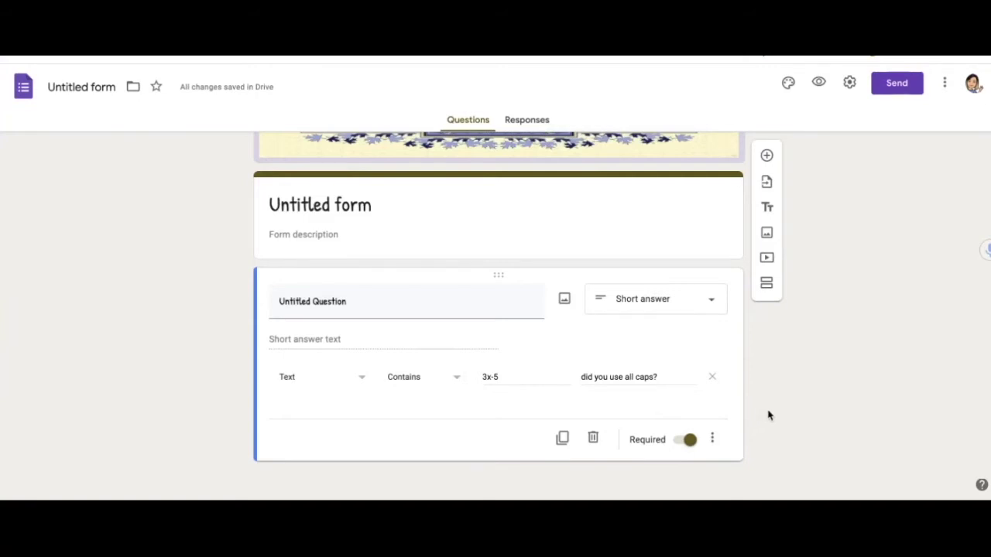
left_click(818, 85)
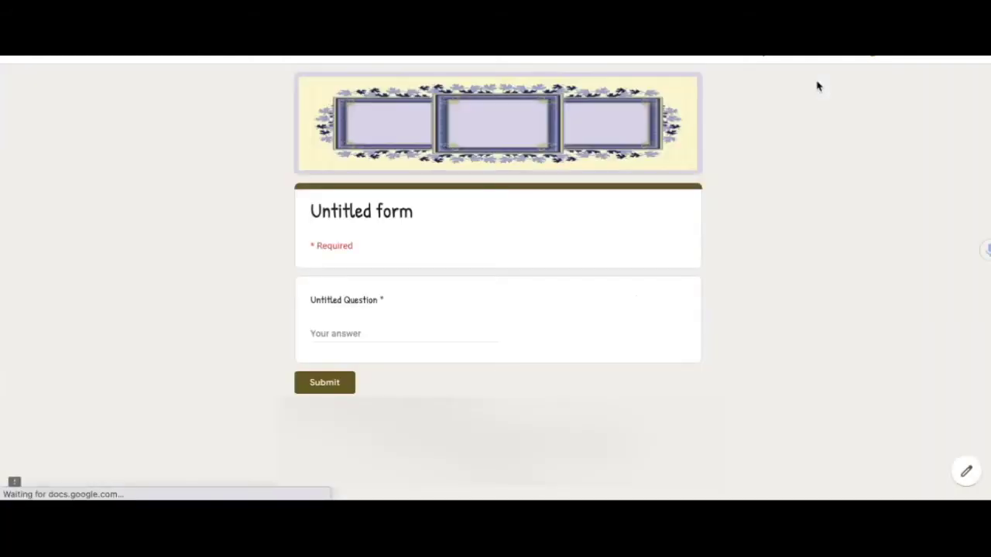
left_click(348, 335)
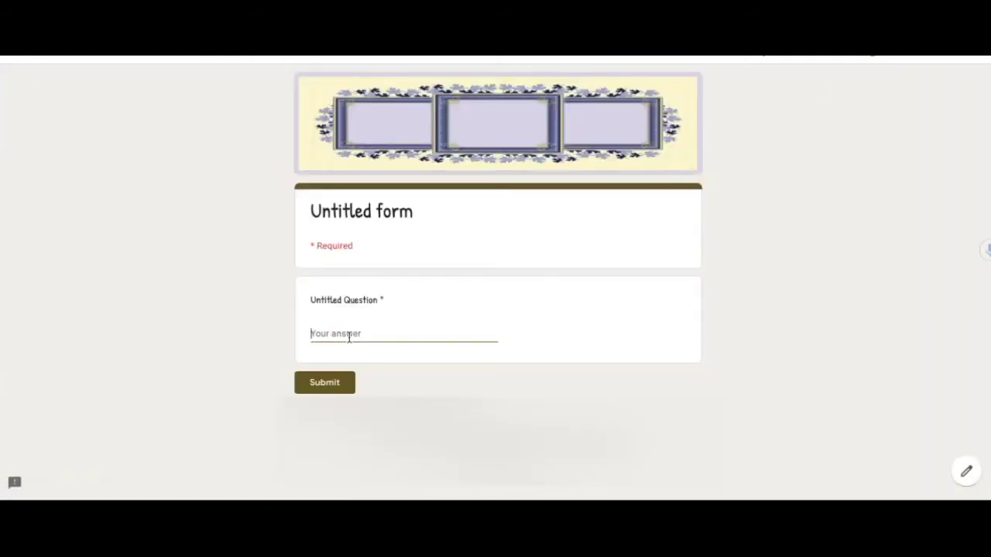
type("answer")
left_click(338, 387)
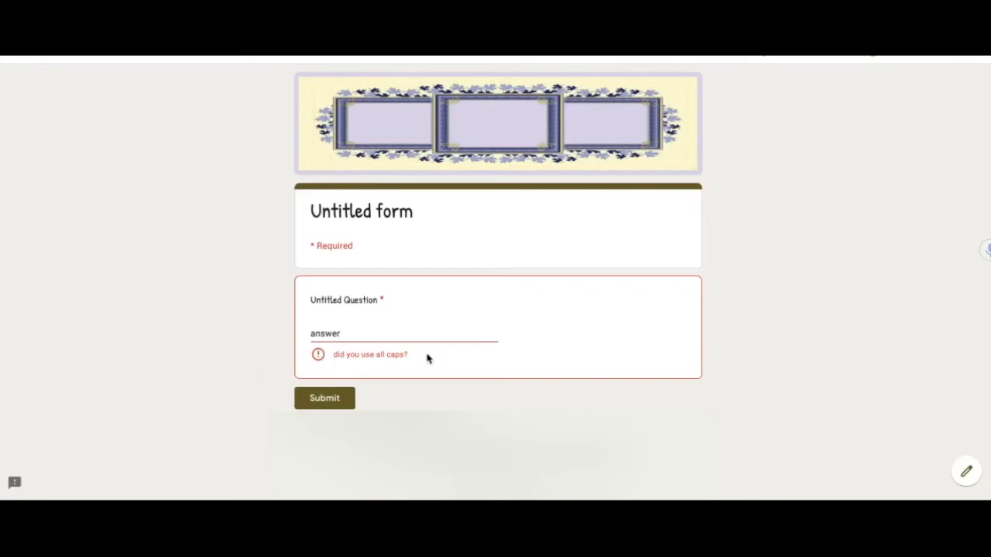
left_click(361, 331)
left_click(347, 399)
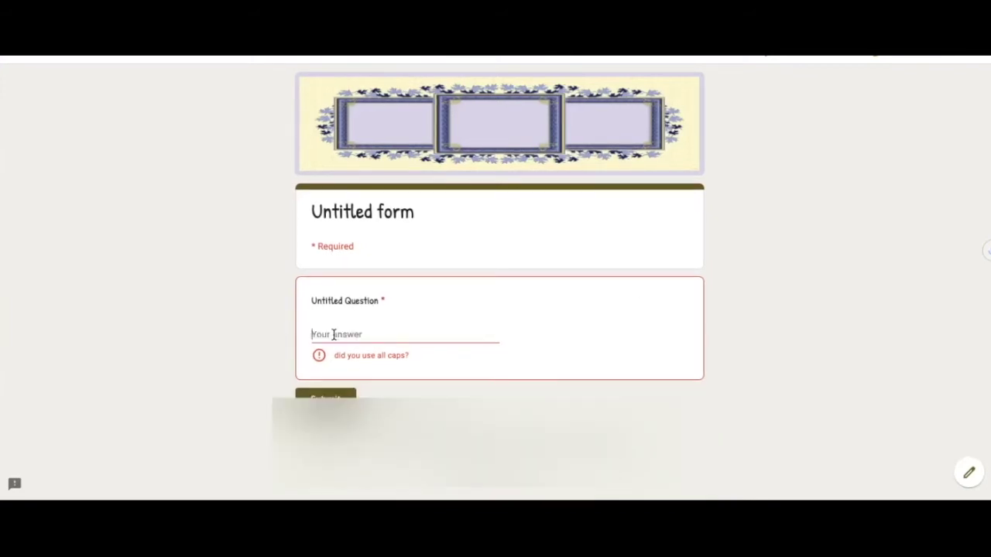
type("3x-5")
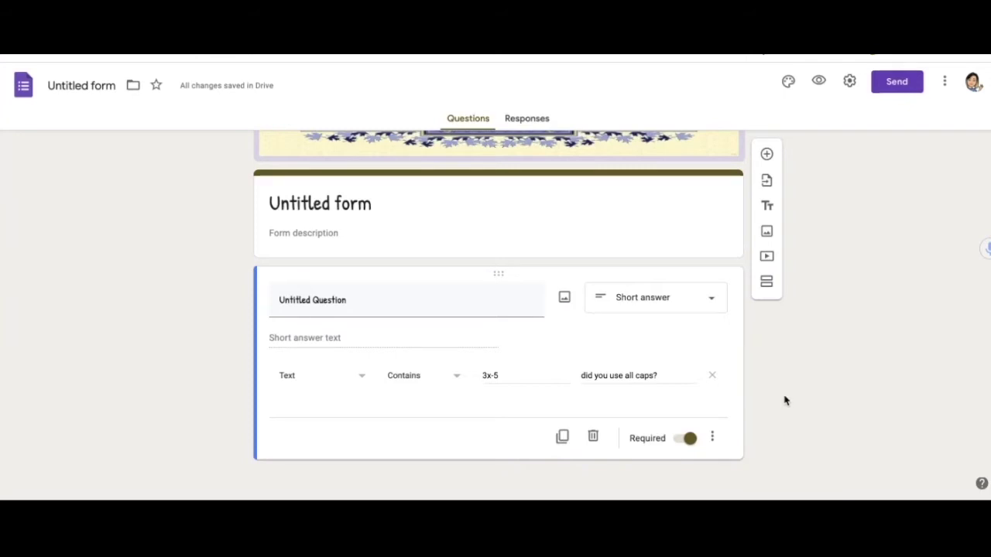
- Change the question to multiple choice with four answer options
left_click(718, 305)
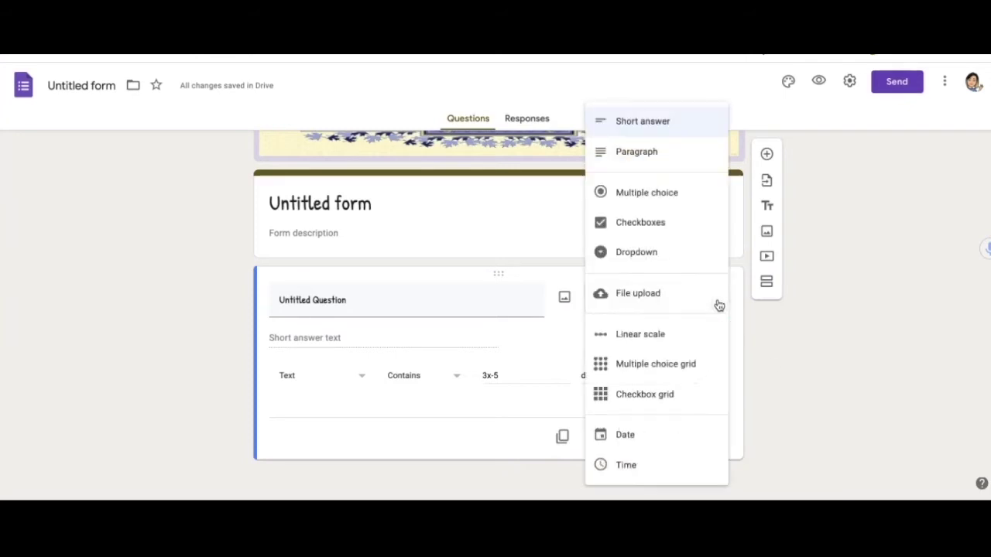
left_click(691, 194)
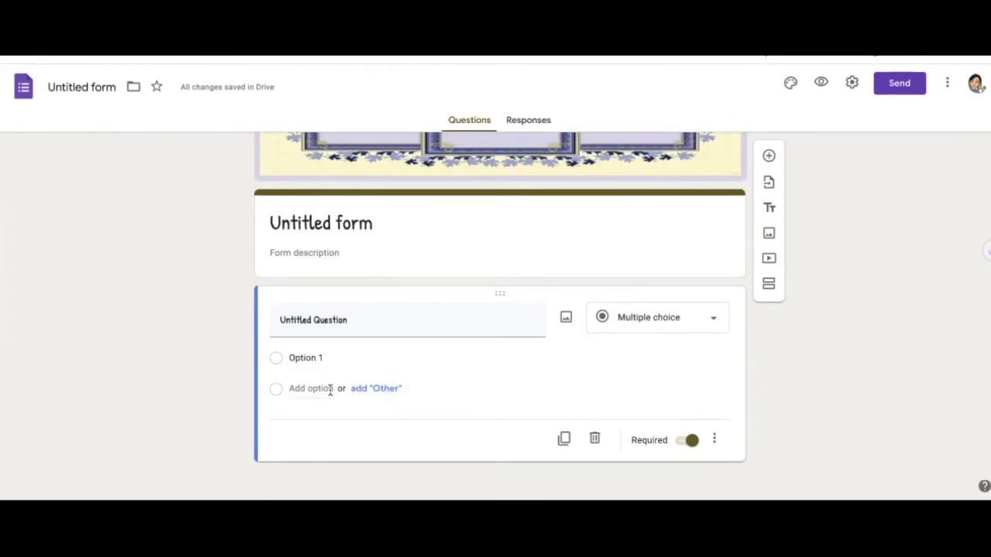
left_click(322, 388)
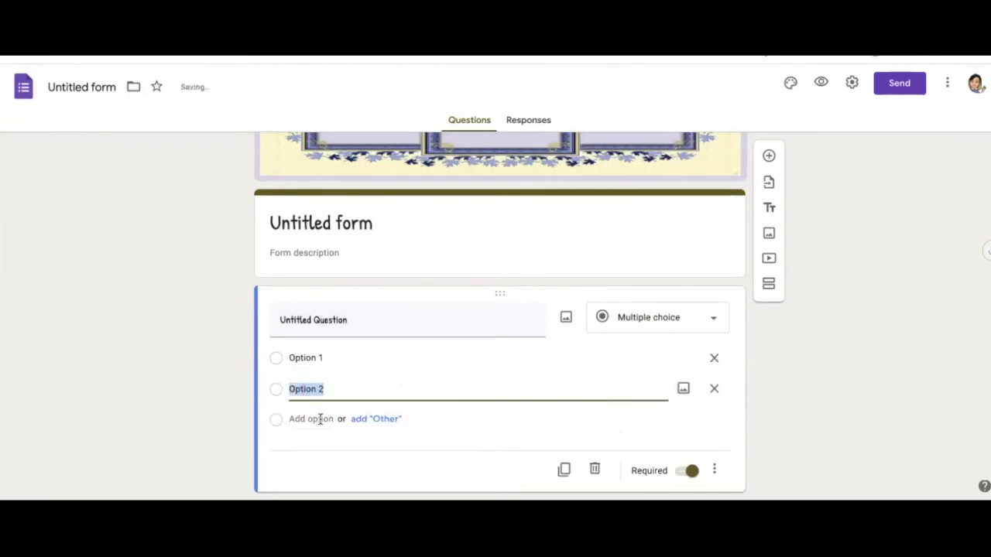
left_click(319, 419)
left_click(317, 453)
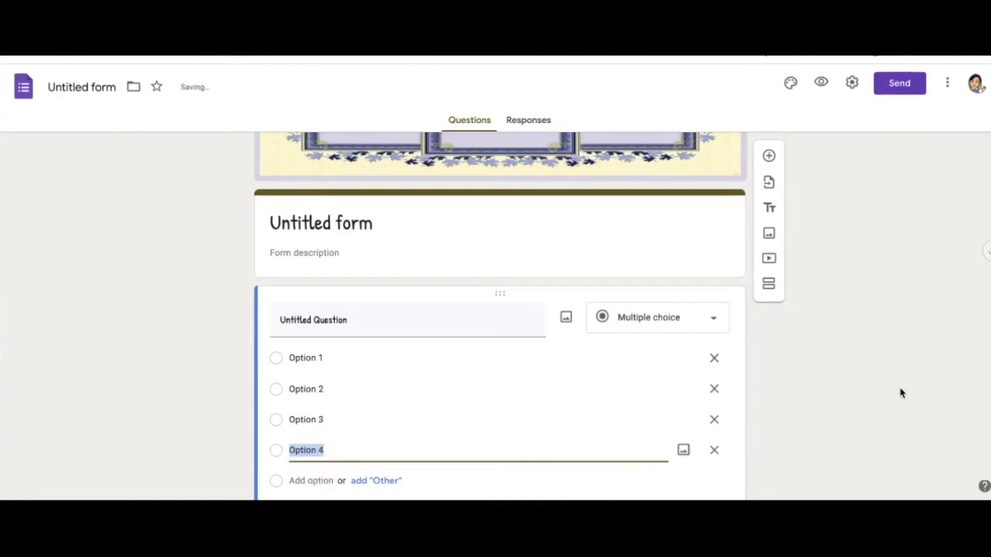
scroll(900, 393, "down", 1)
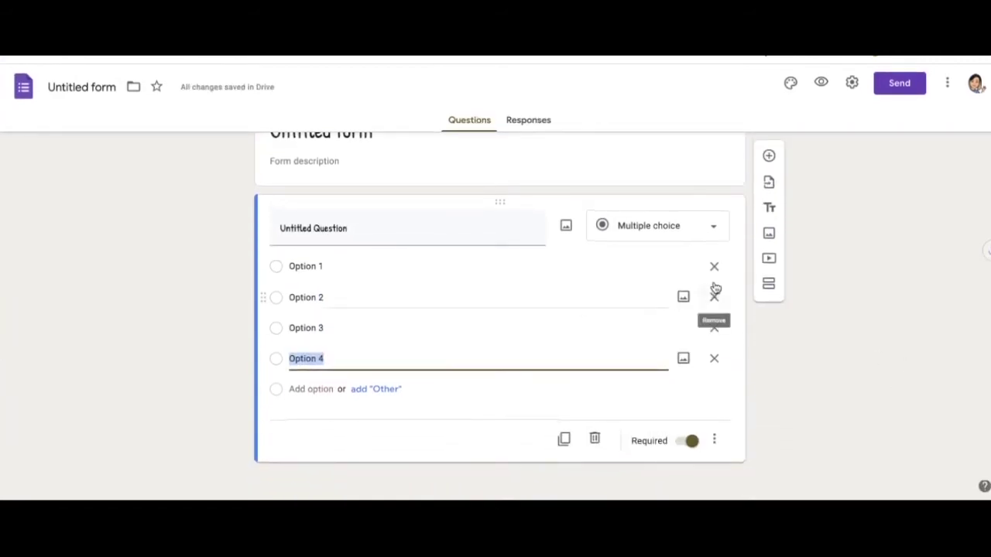
left_click(784, 409)
- Enable 'Go to section based on answer' and review Option 1's section choices
left_click(714, 441)
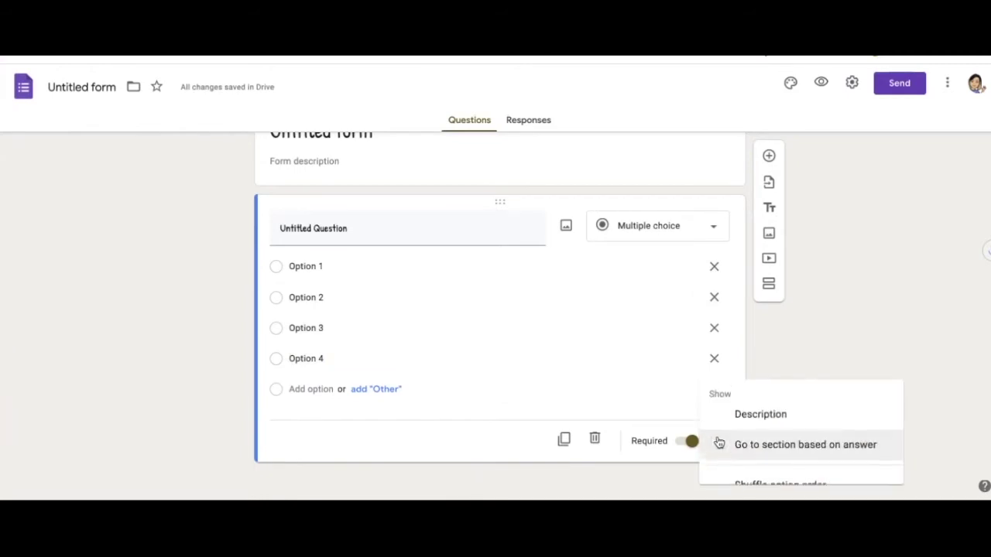
left_click(858, 343)
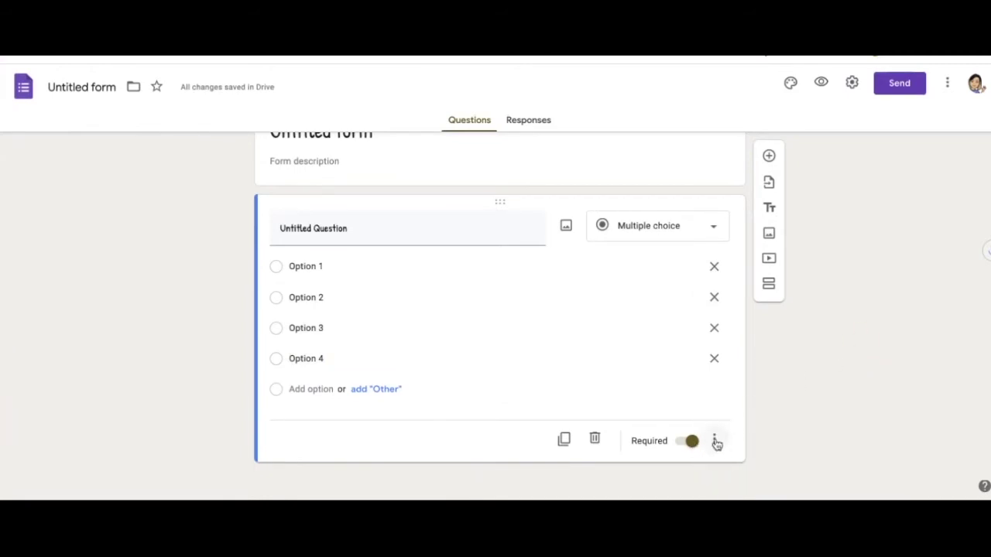
left_click(715, 441)
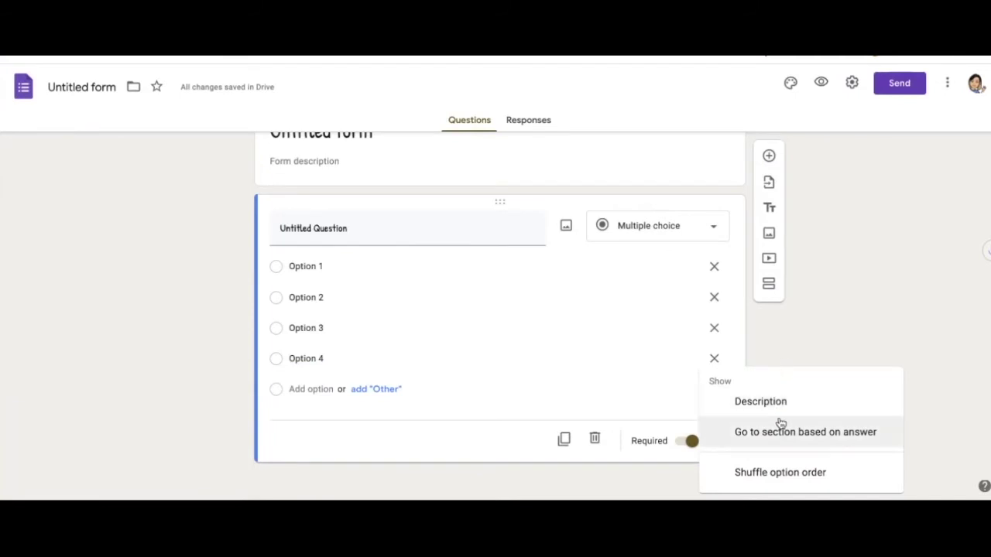
left_click(775, 445)
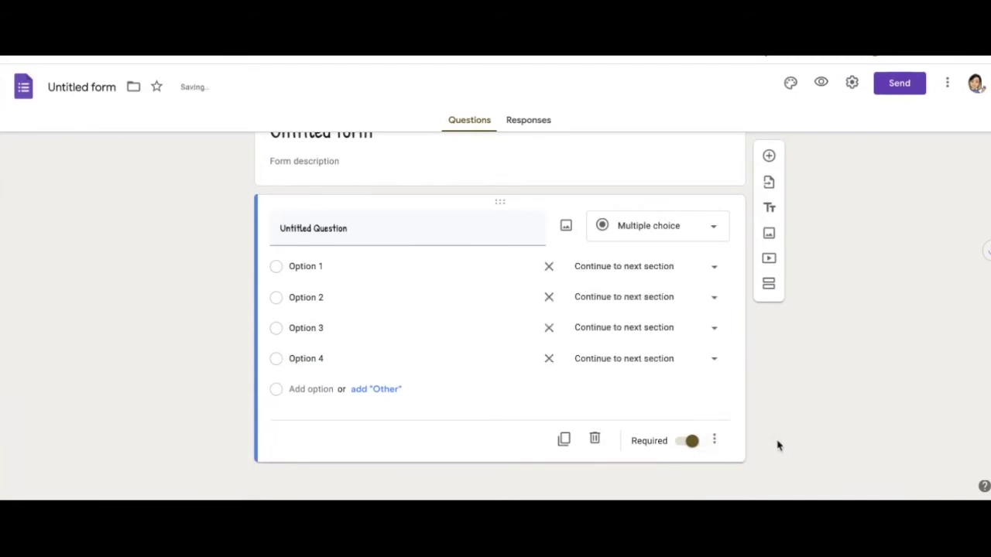
left_click(820, 434)
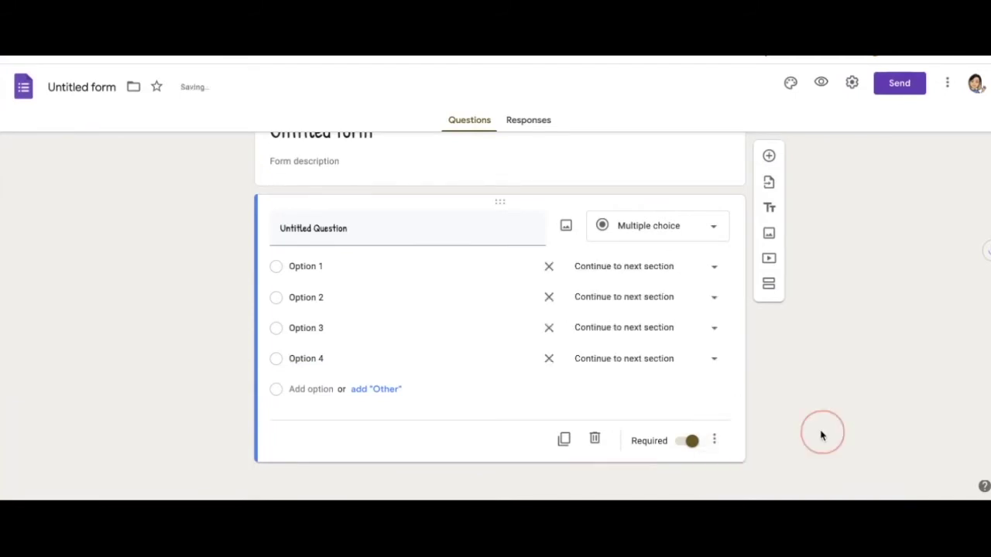
left_click(714, 271)
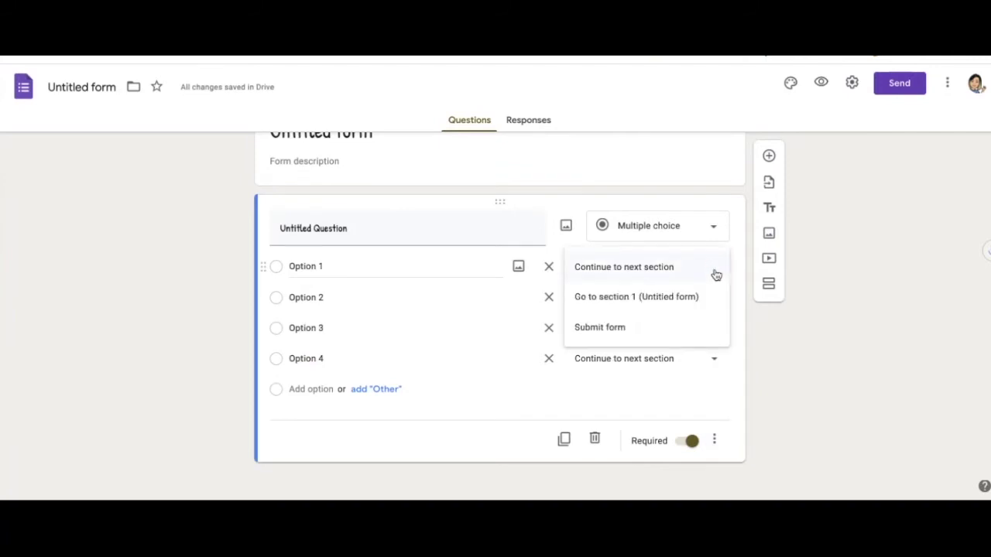
left_click(789, 323)
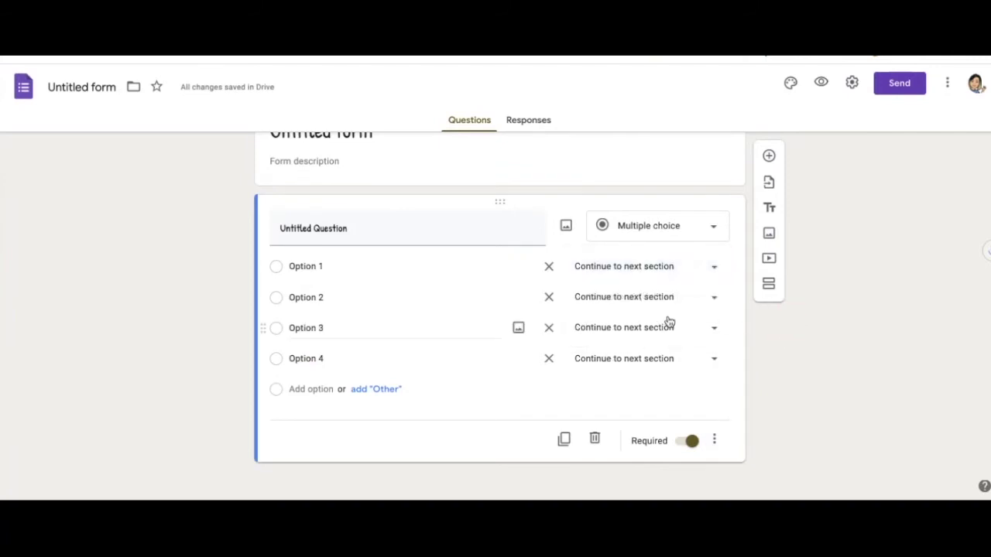
- Add a second section and route Option 2 respondents to section 2
left_click(769, 283)
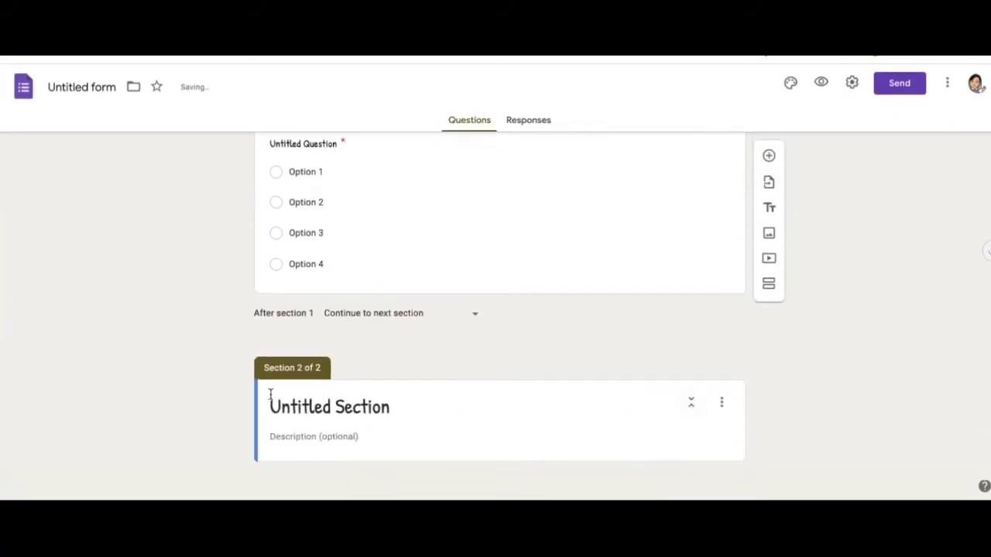
scroll(637, 384, "up", 2)
scroll(637, 385, "up", 1)
left_click(641, 312)
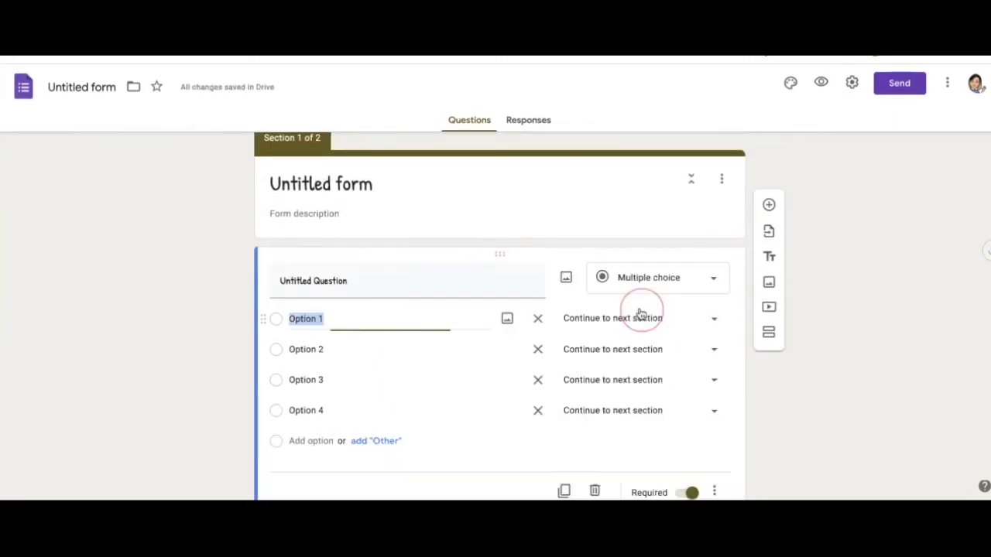
left_click(715, 350)
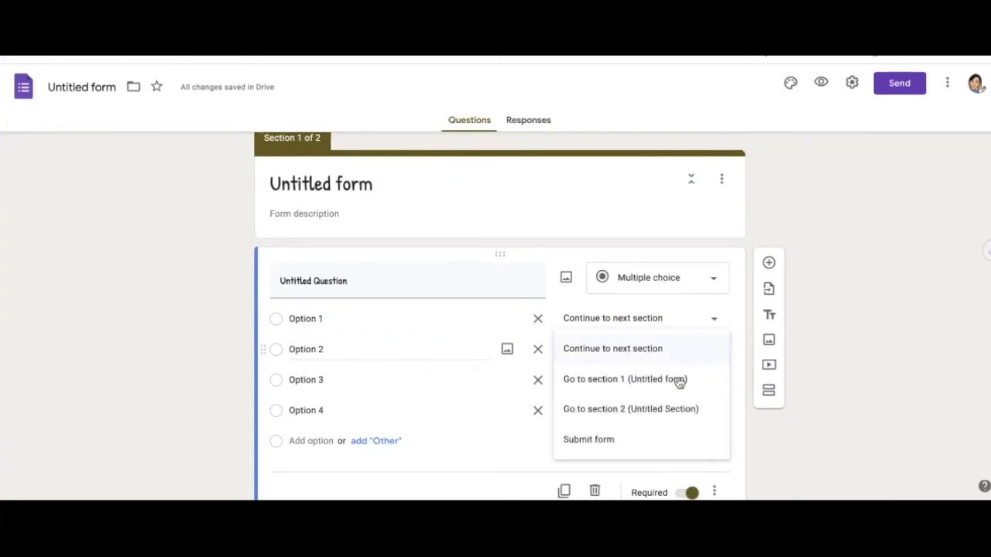
left_click(657, 410)
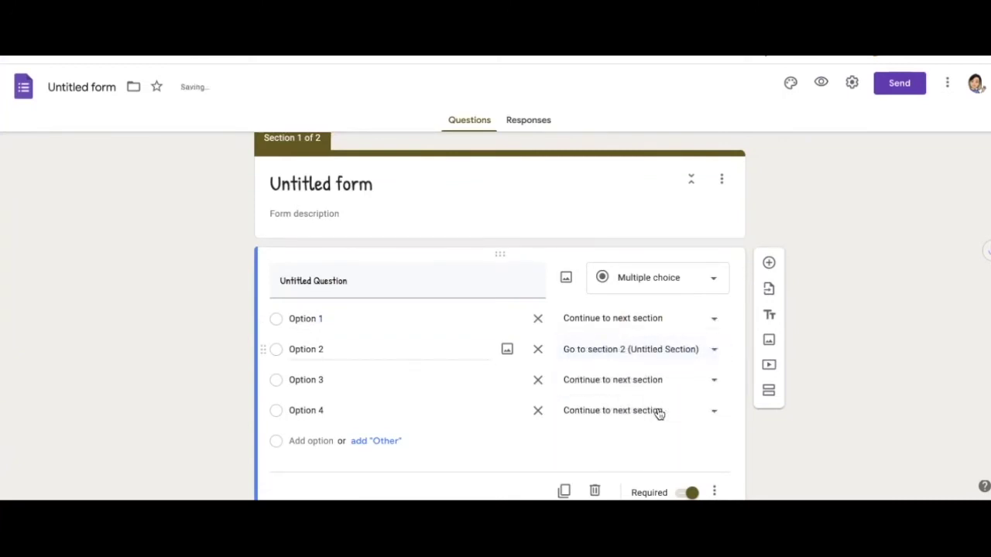
- Remove Options 3 and 4, leaving the question with two options
scroll(658, 414, "down", 1)
scroll(681, 402, "down", 1)
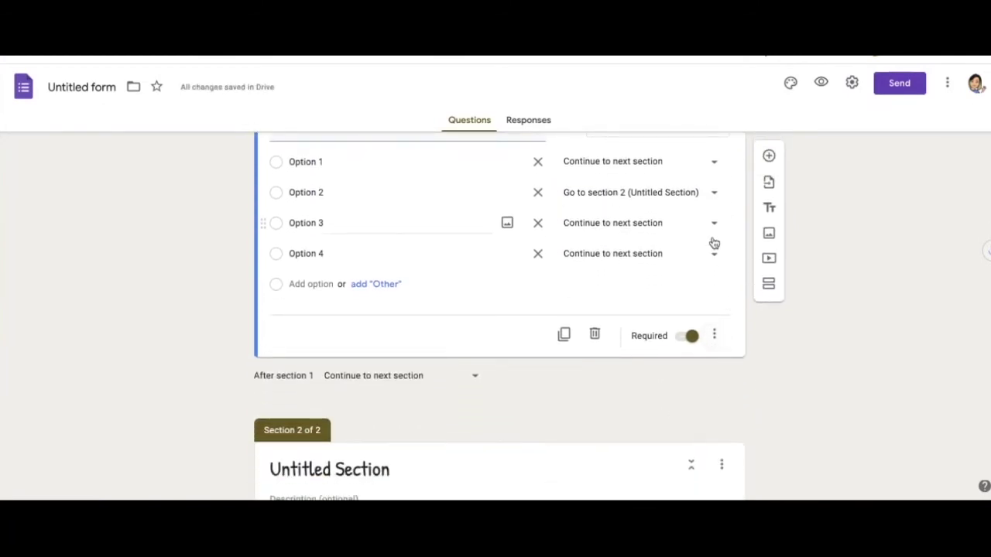
left_click(537, 223)
left_click(537, 223)
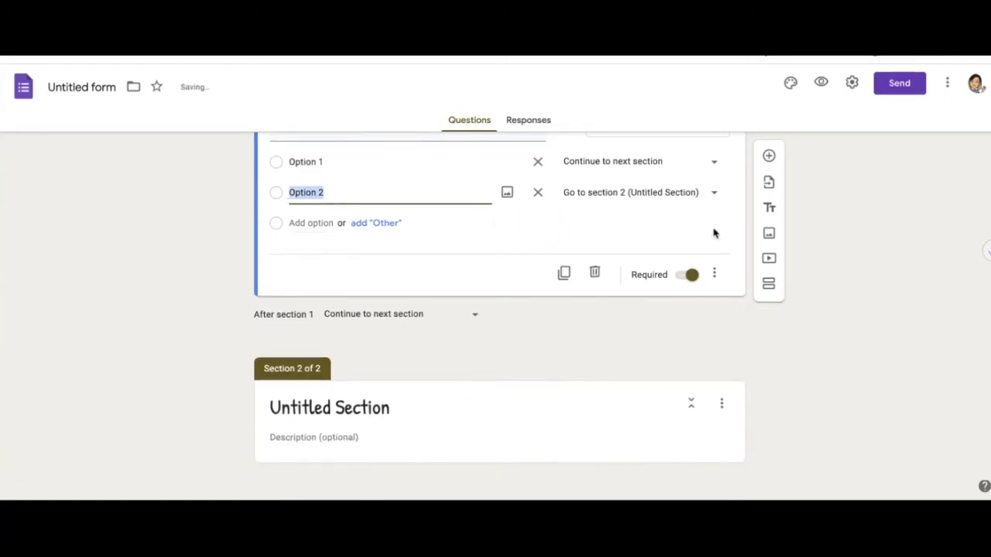
scroll(790, 325, "up", 2)
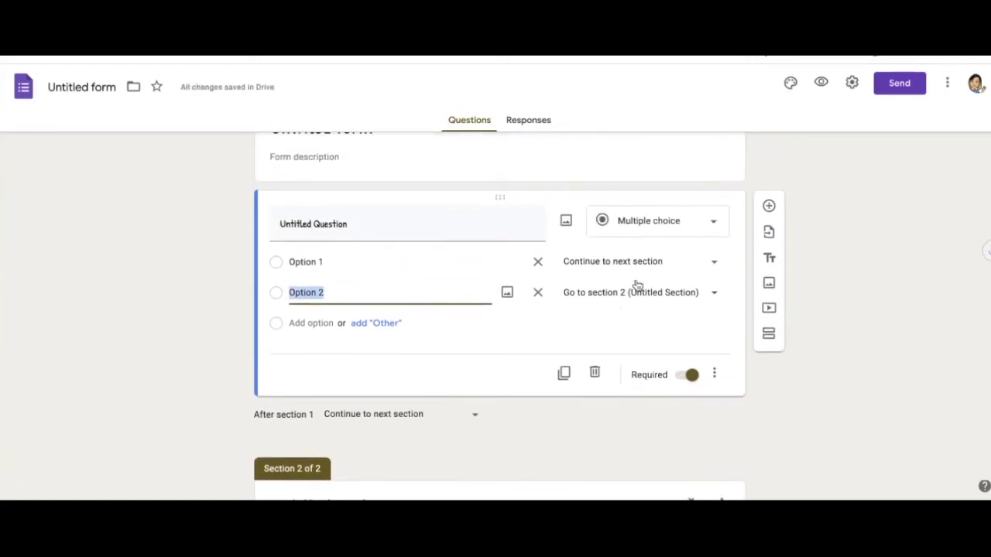
left_click(657, 220)
left_click(895, 290)
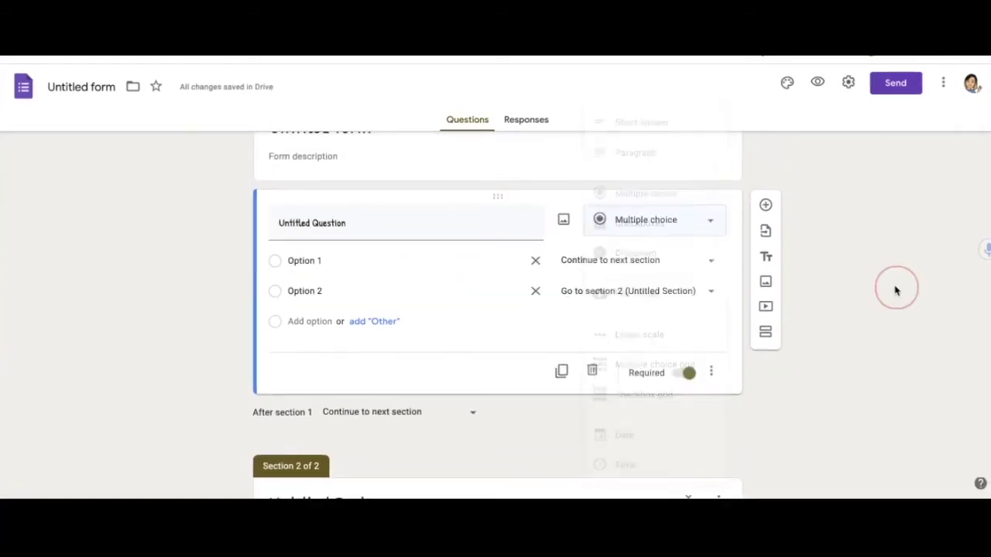
- Turn the question into a dropdown and route Option 2 to Section 3
left_click(709, 225)
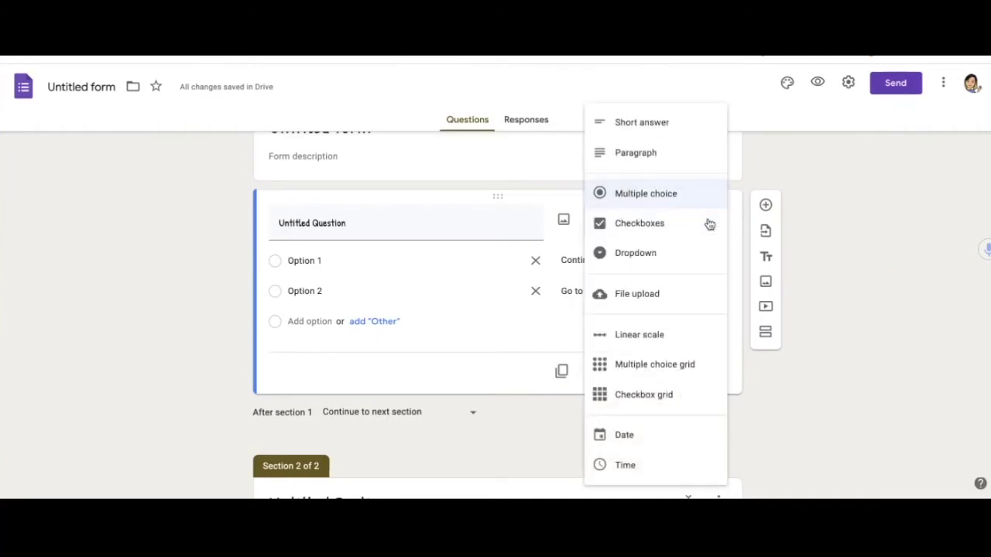
left_click(652, 257)
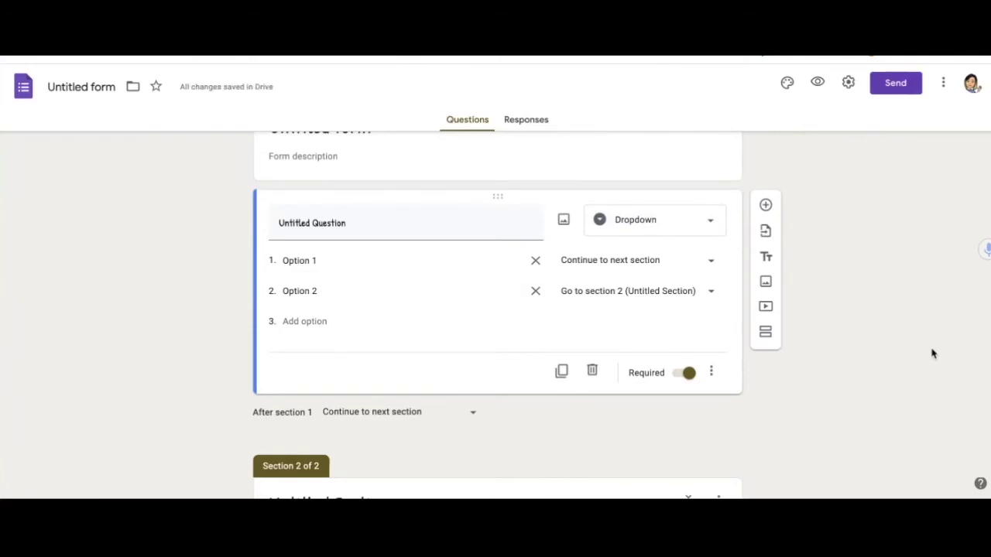
scroll(931, 353, "down", 2)
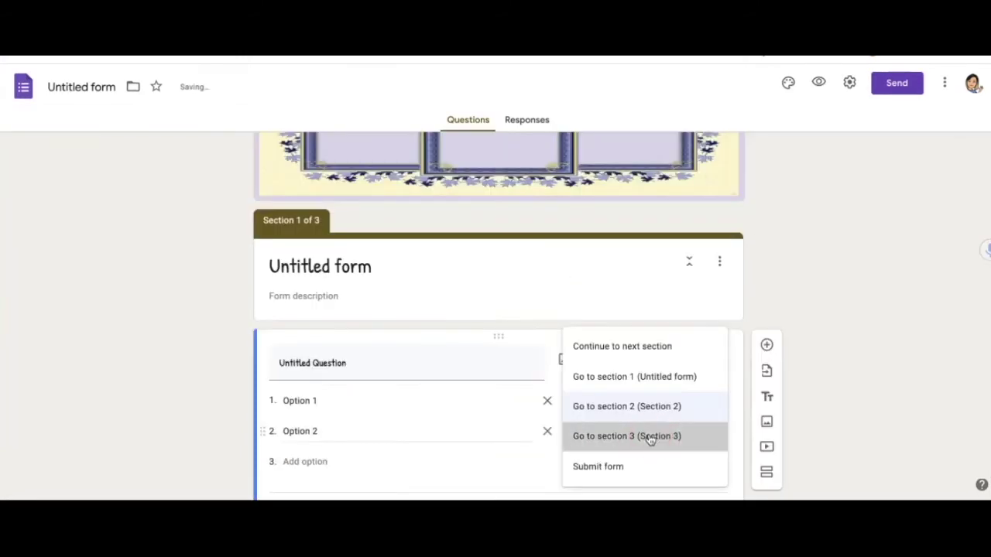
left_click(650, 439)
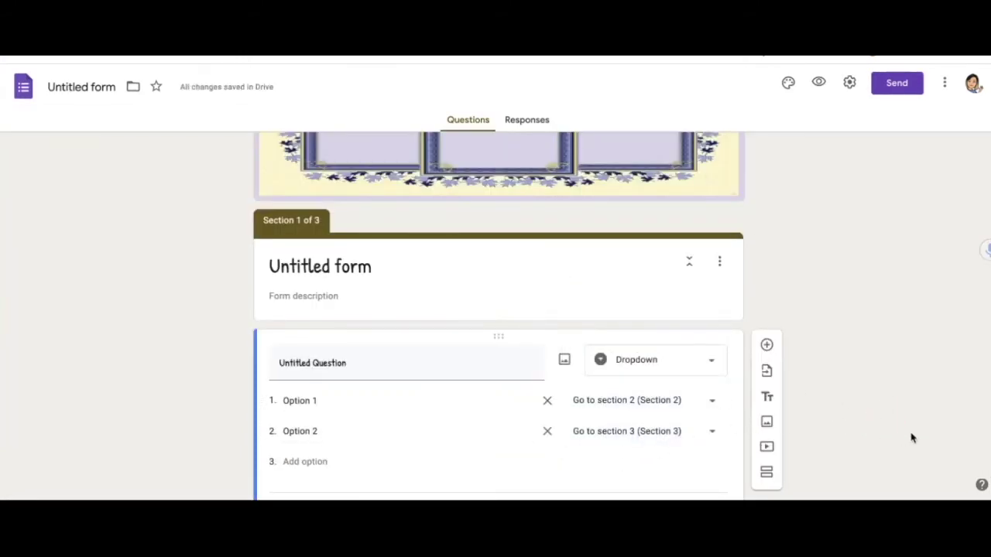
scroll(911, 436, "down", 1)
scroll(910, 437, "down", 1)
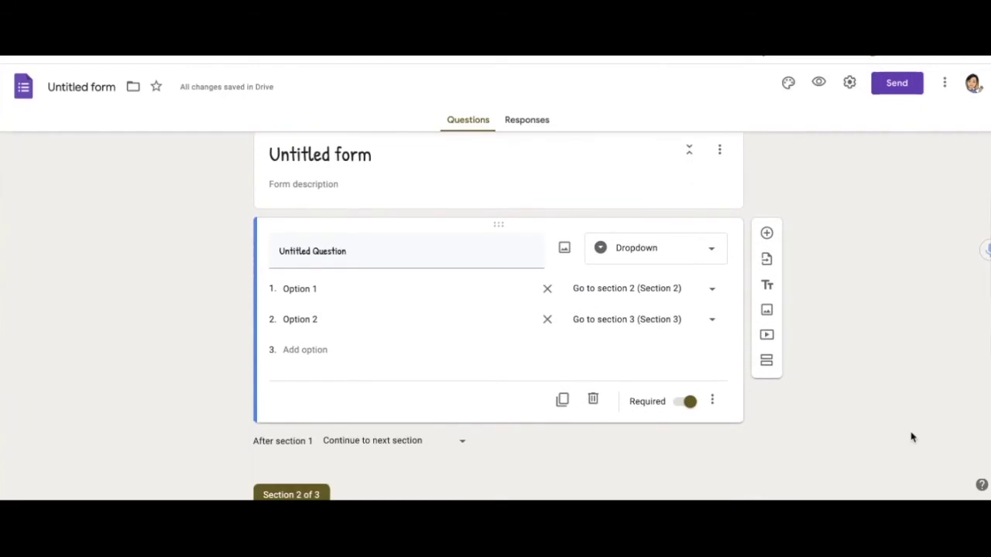
scroll(910, 437, "down", 4)
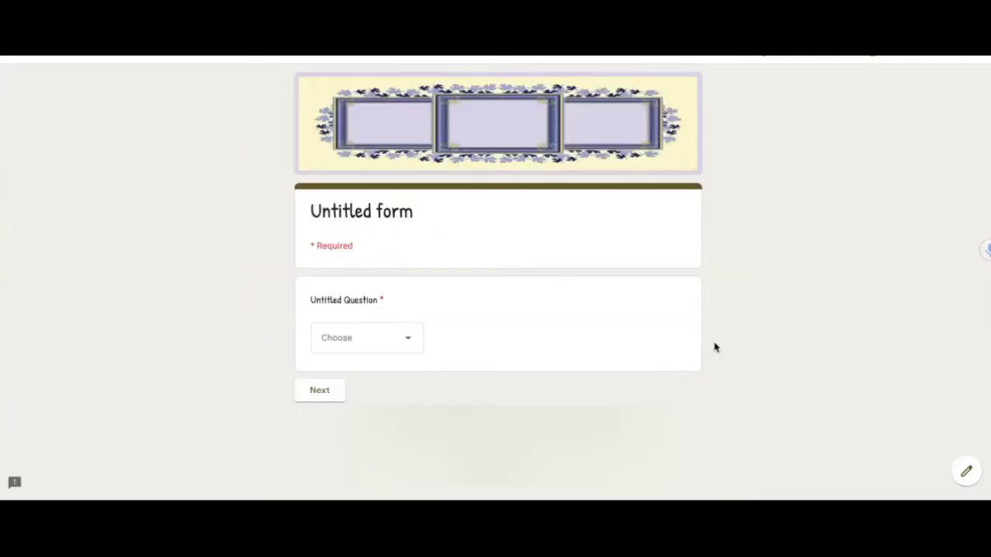
left_click(410, 342)
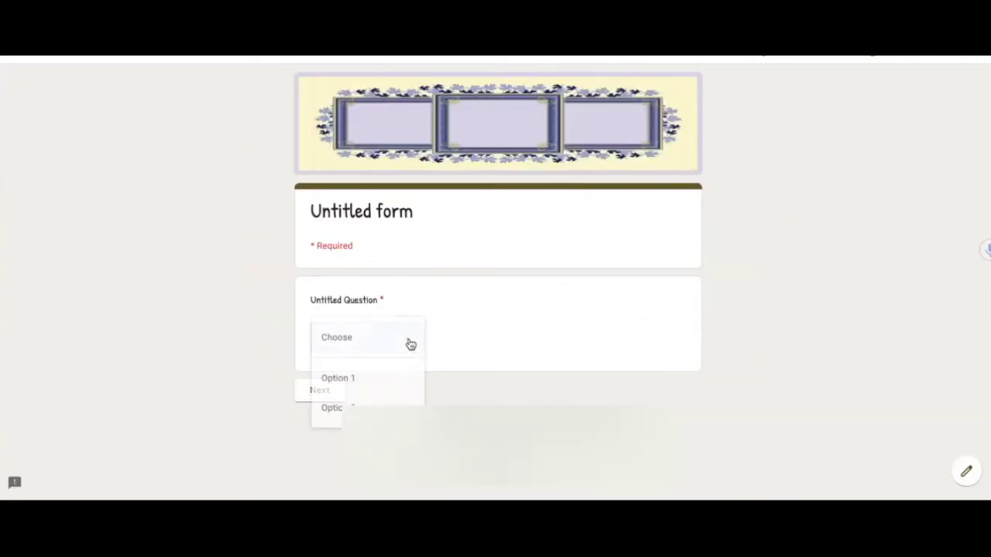
left_click(369, 384)
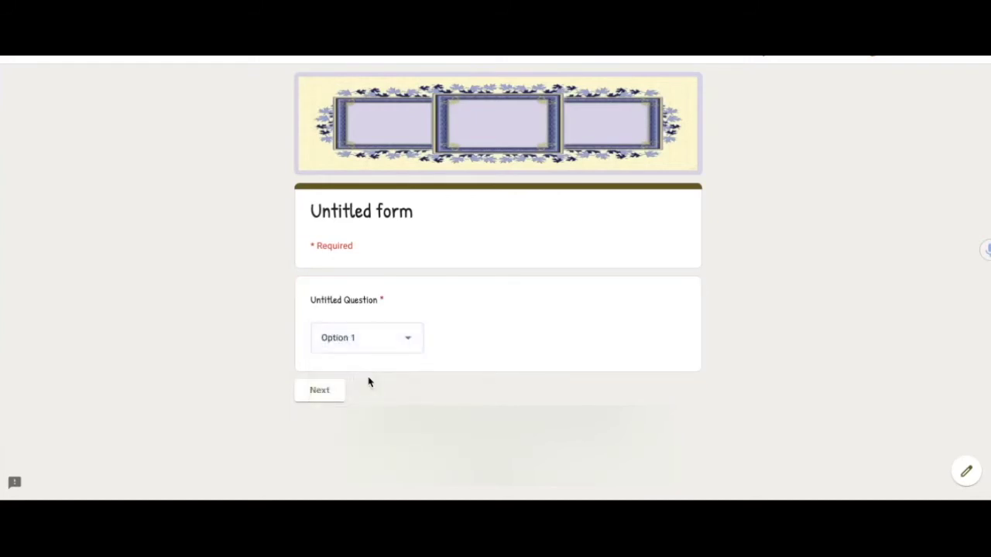
left_click(329, 396)
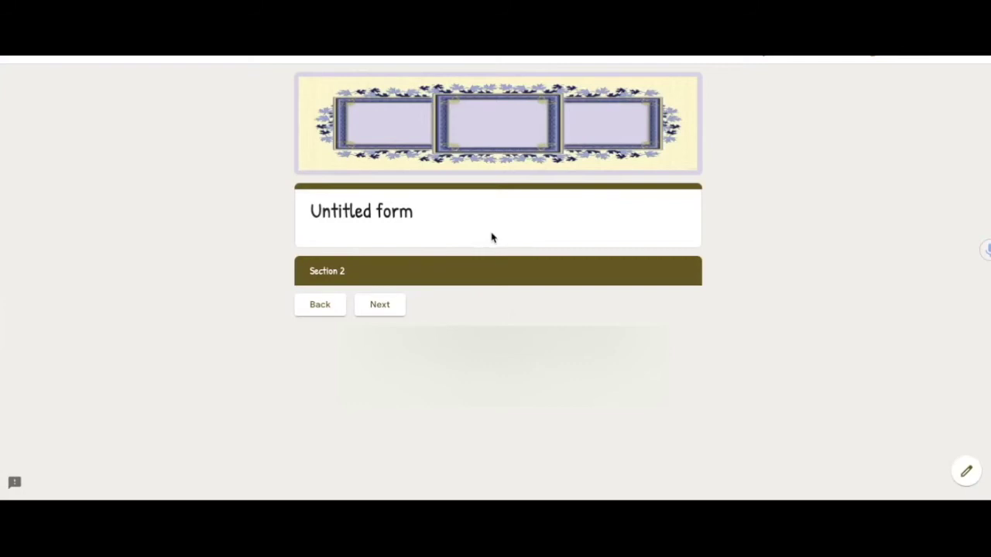
left_click(328, 308)
left_click(414, 347)
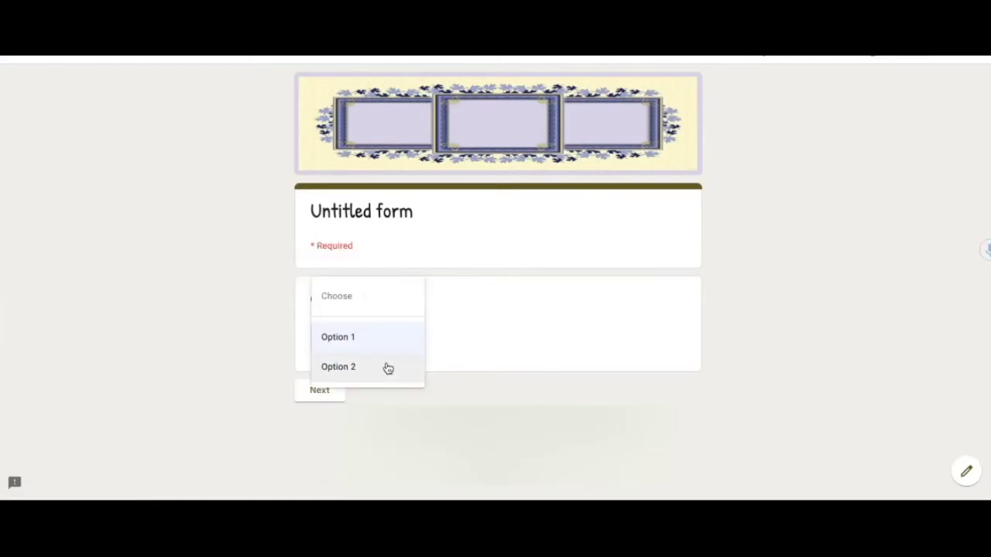
left_click(385, 369)
left_click(320, 393)
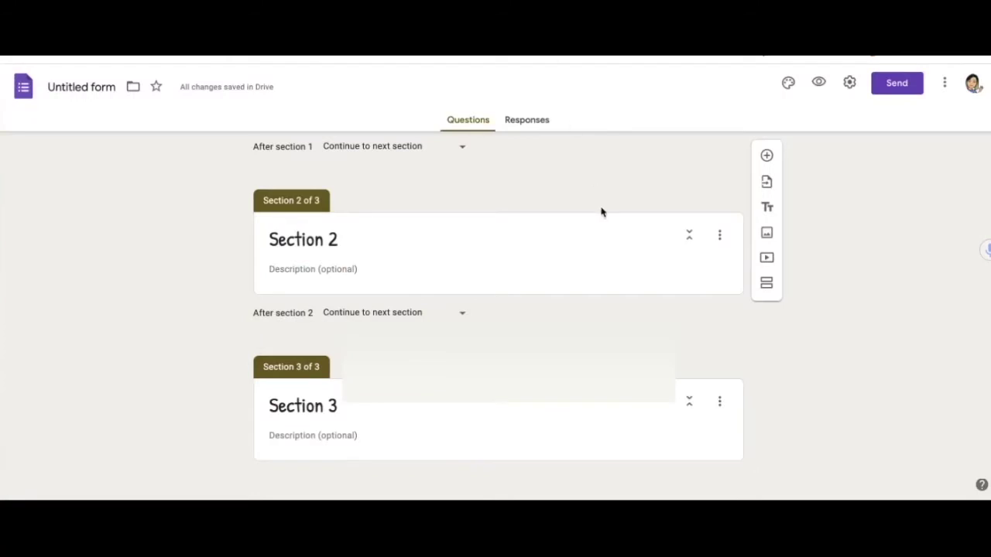
scroll(851, 266, "up", 1)
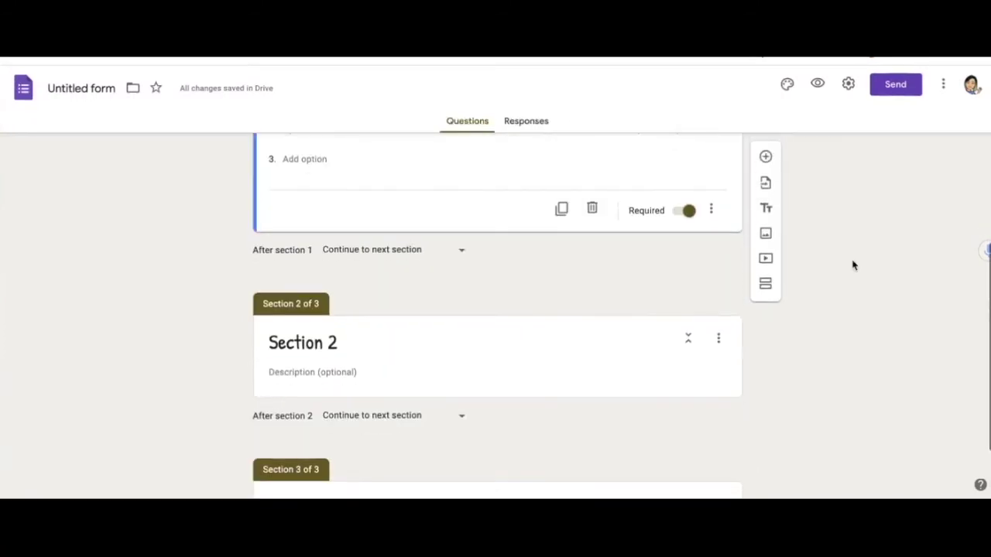
- Make the form a quiz with grades released immediately after each submission, and save
scroll(852, 265, "down", 1)
scroll(851, 265, "up", 6)
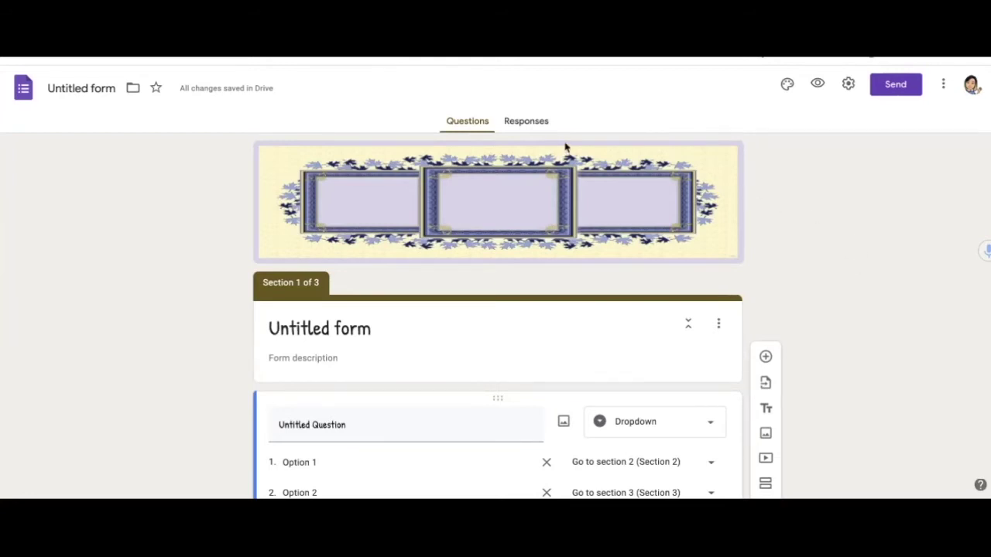
left_click(848, 84)
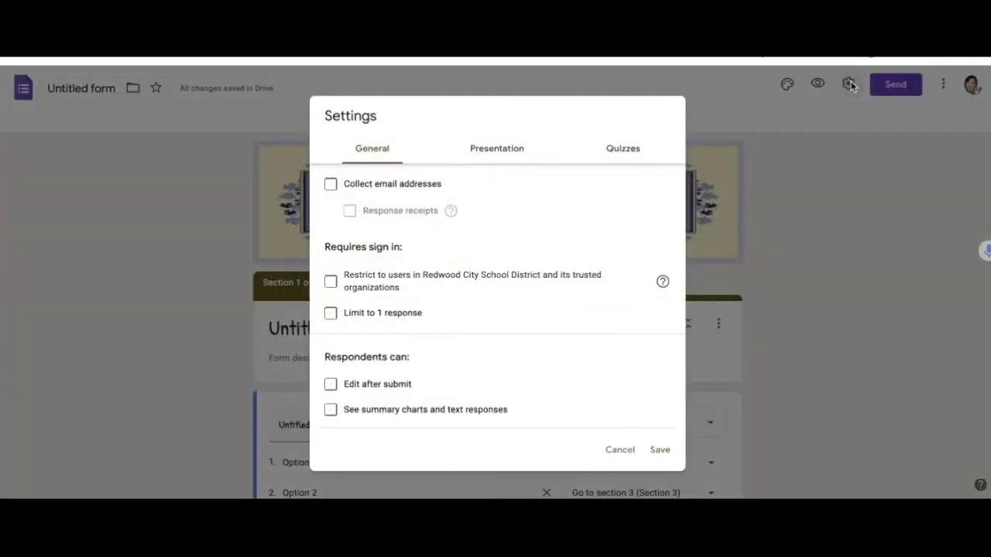
left_click(623, 152)
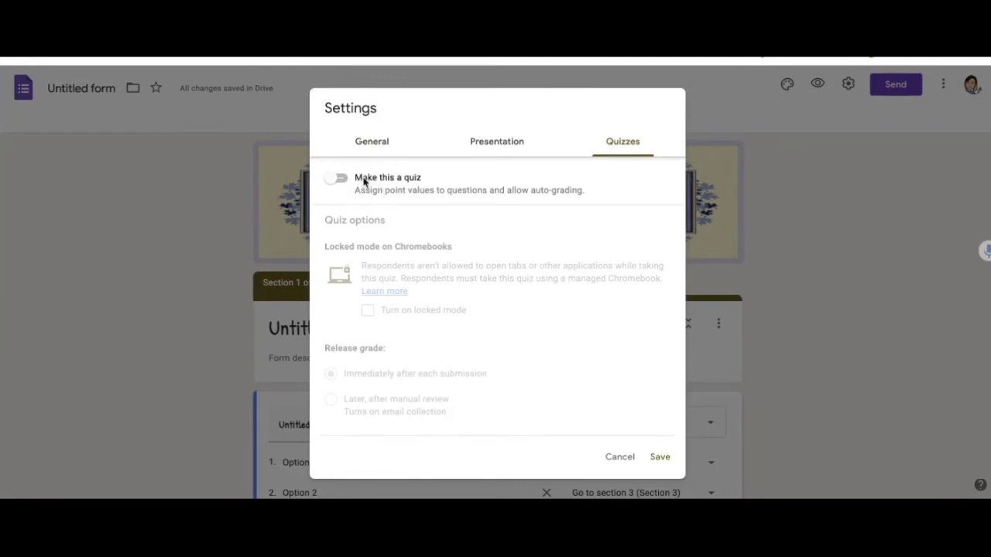
left_click(345, 182)
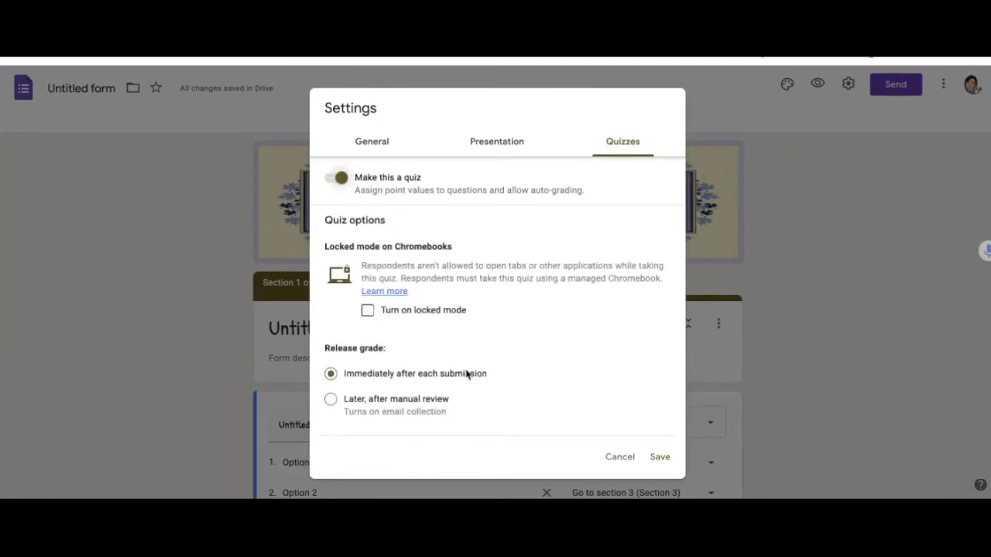
scroll(509, 394, "down", 1)
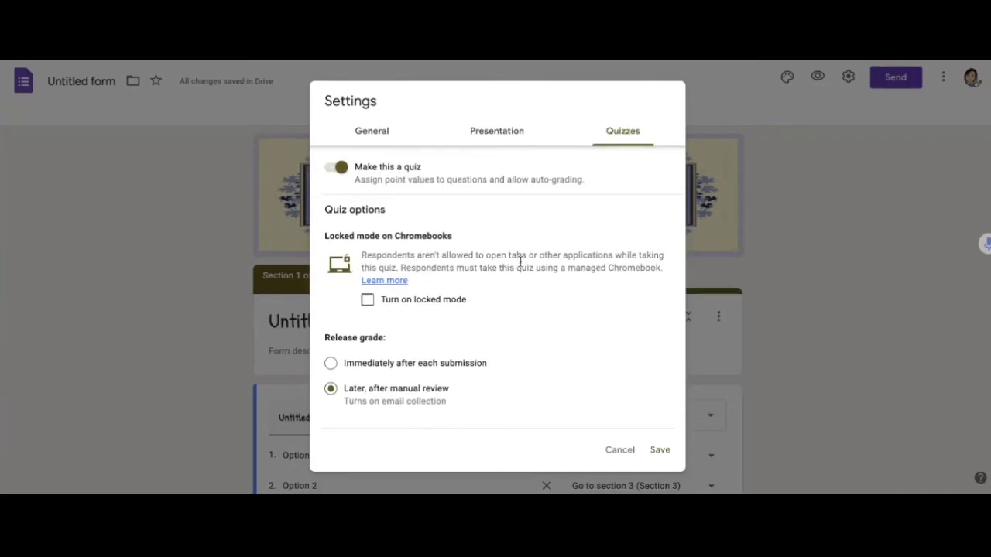
scroll(413, 254, "down", 2)
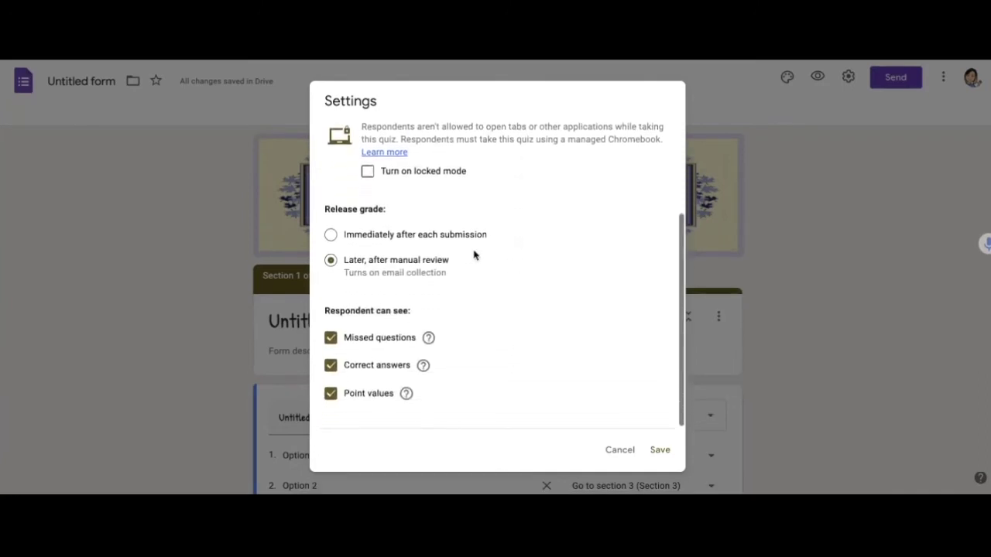
left_click(331, 236)
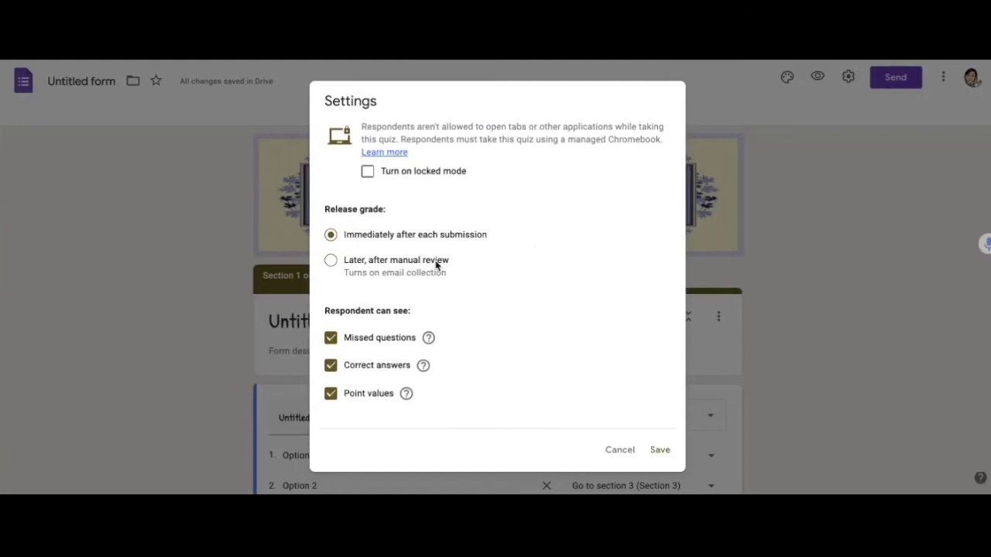
scroll(521, 202, "up", 3)
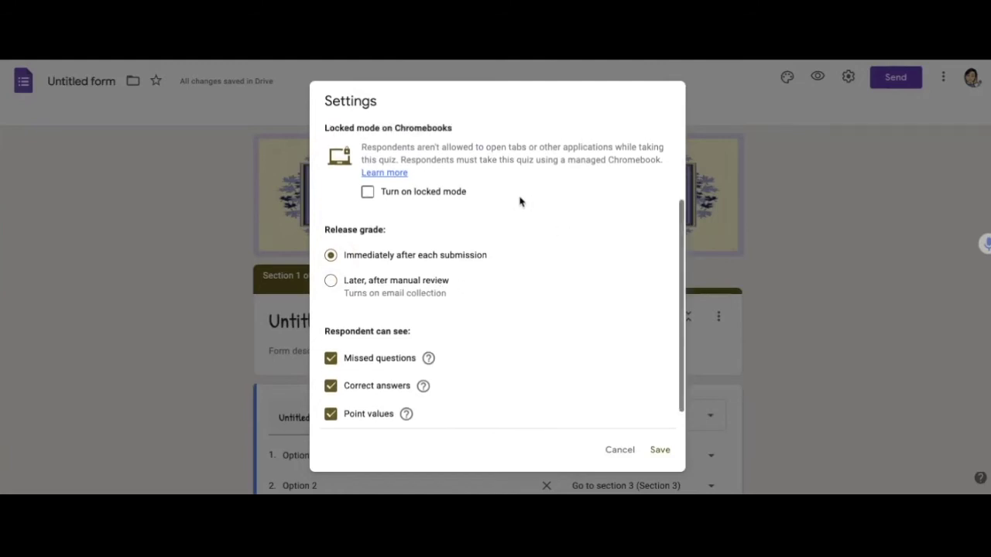
scroll(519, 201, "up", 1)
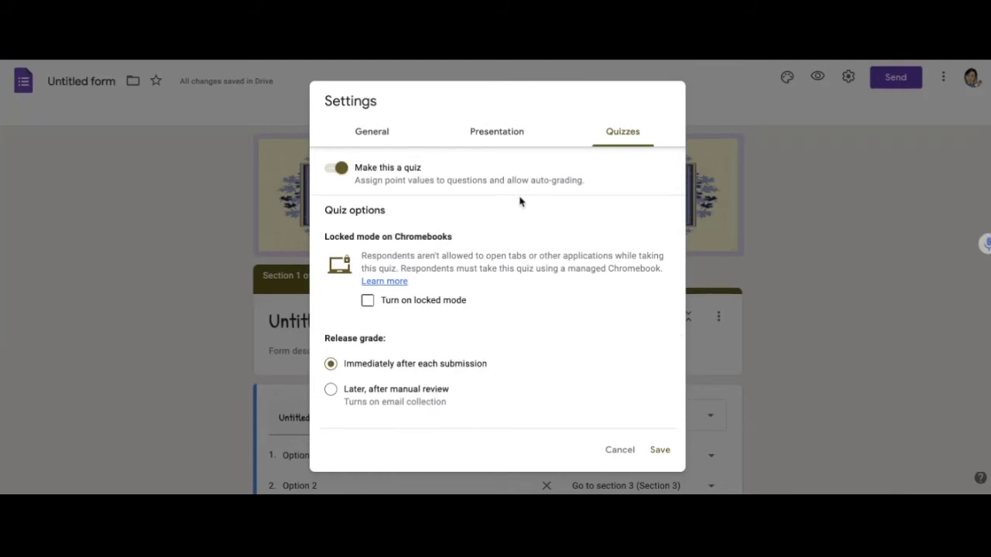
scroll(527, 214, "down", 3)
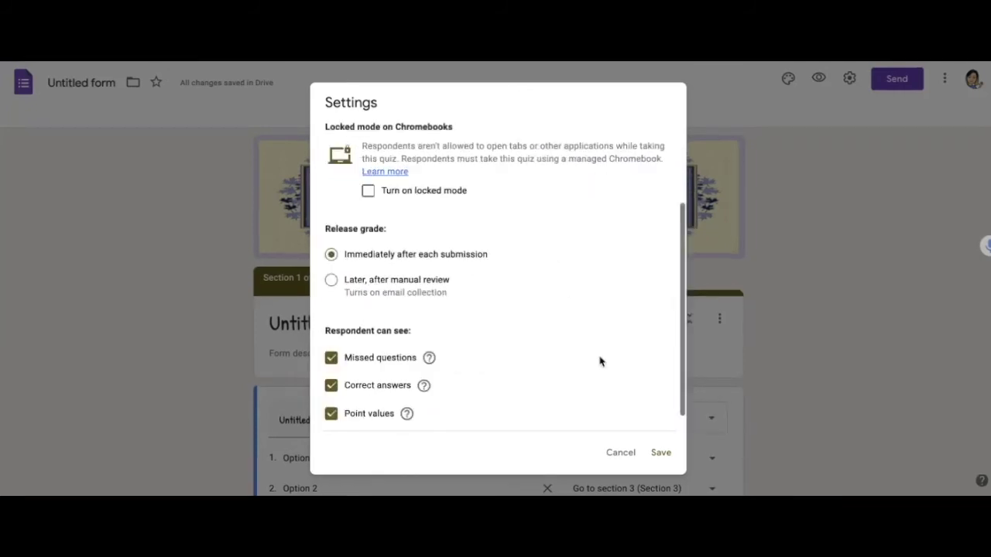
left_click(661, 454)
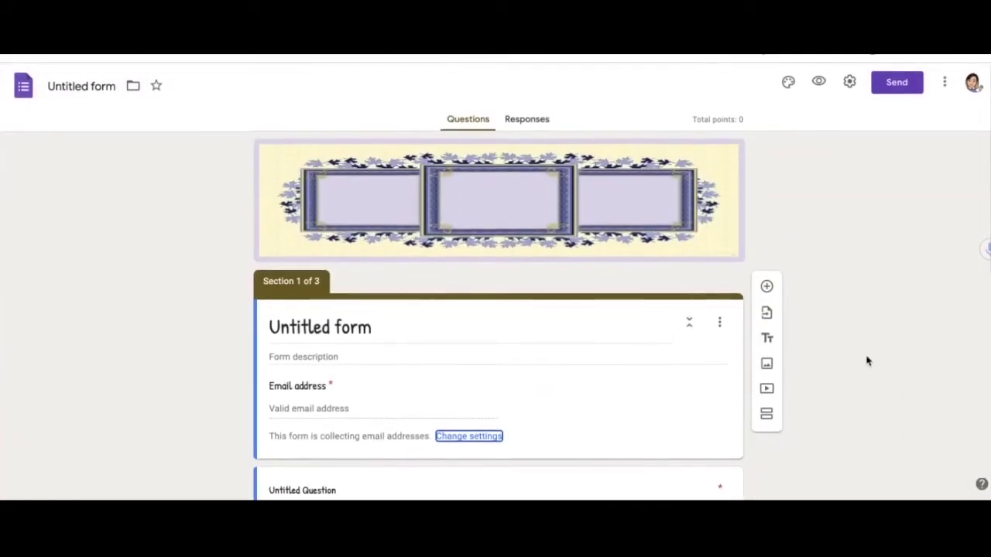
- In preview, enter a respondent email address, choose Option 1, and submit through Section 2
left_click(820, 84)
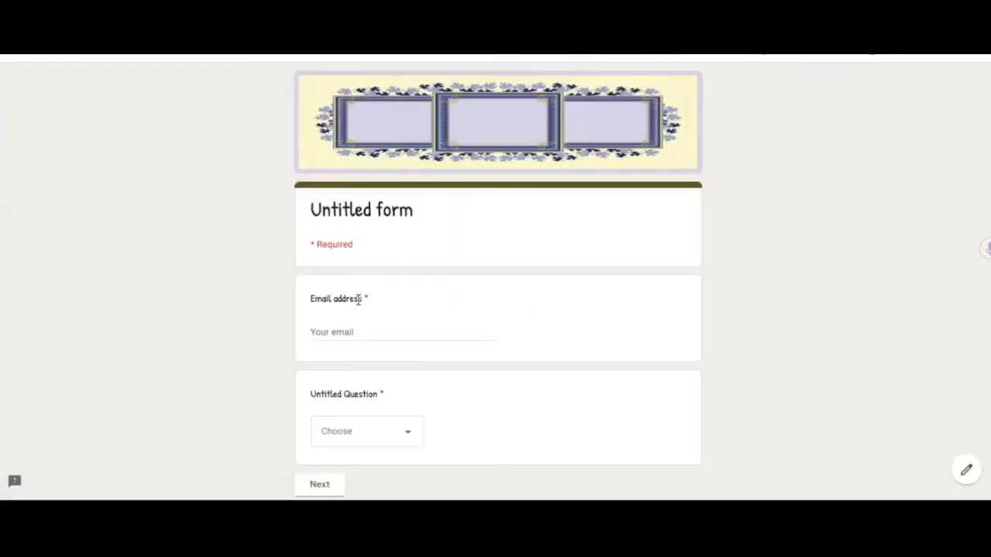
left_click(336, 334)
left_click(399, 427)
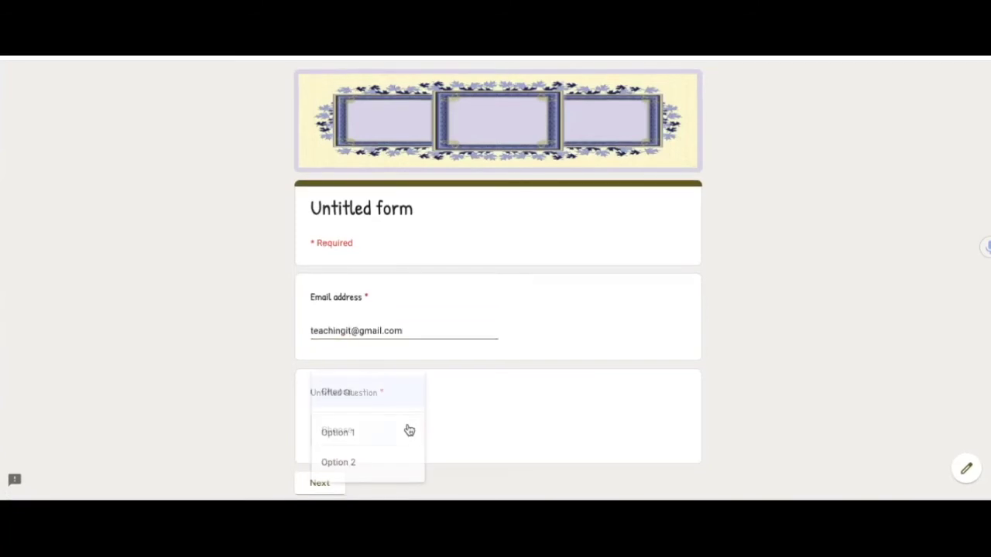
left_click(370, 431)
scroll(371, 432, "down", 2)
left_click(323, 416)
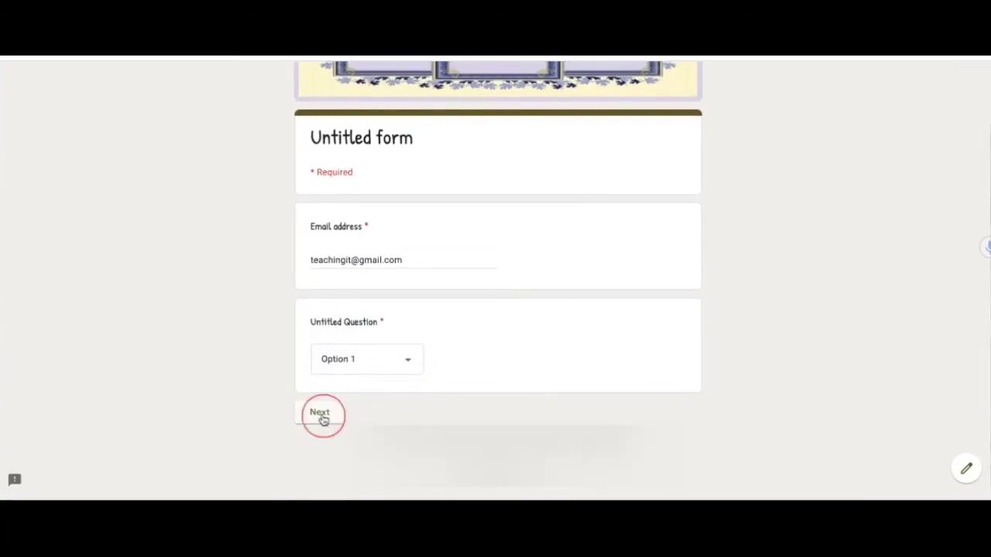
left_click(379, 301)
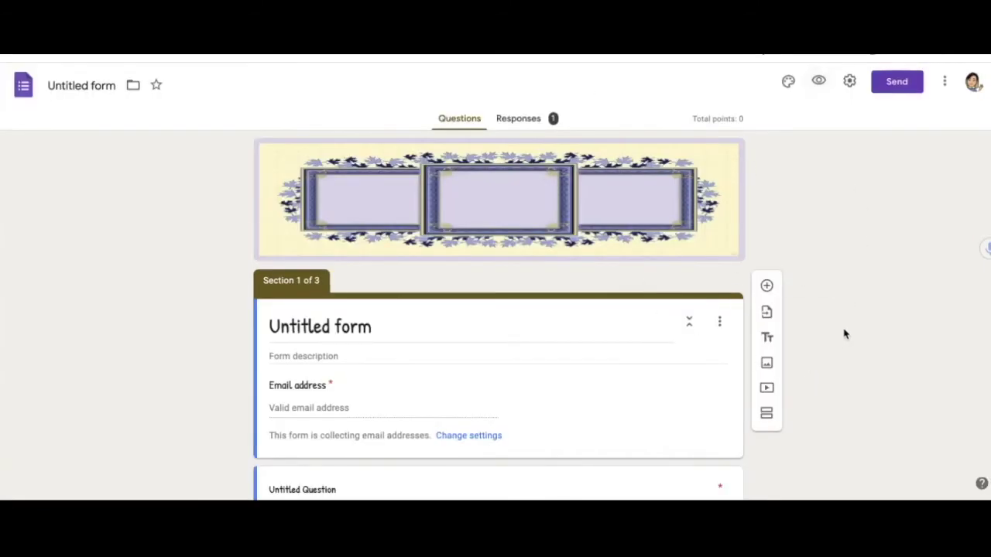
left_click(519, 119)
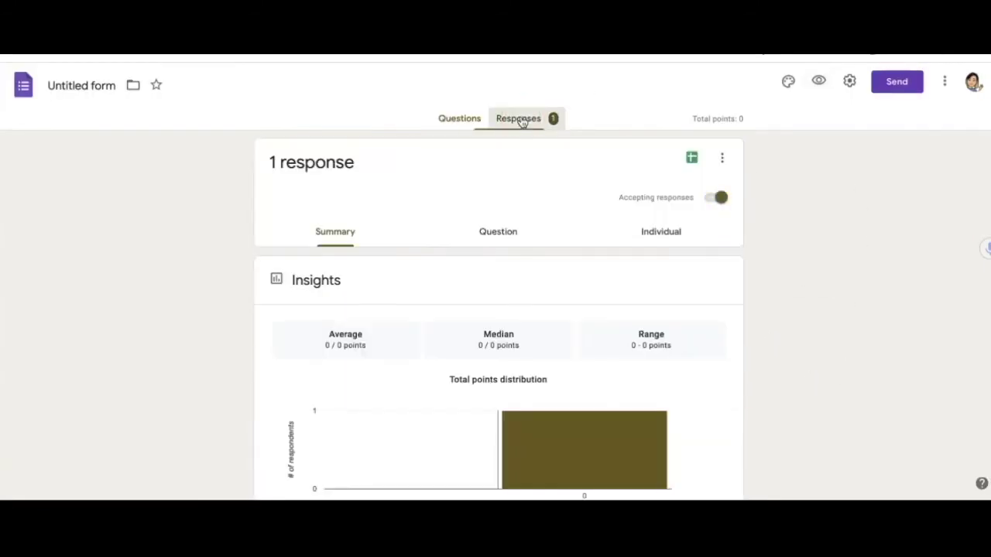
scroll(549, 249, "down", 4)
scroll(550, 255, "down", 2)
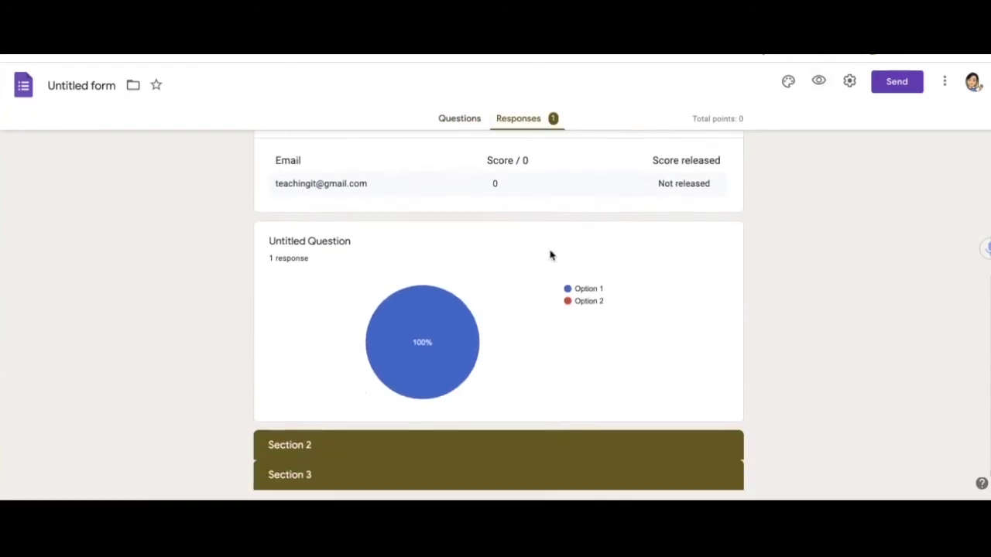
scroll(550, 254, "up", 8)
left_click(663, 229)
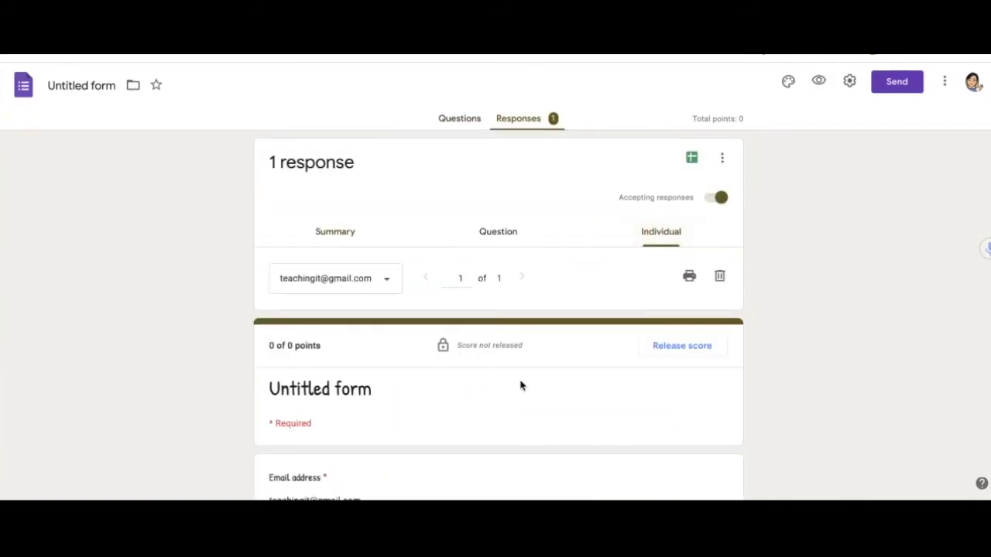
scroll(520, 385, "down", 4)
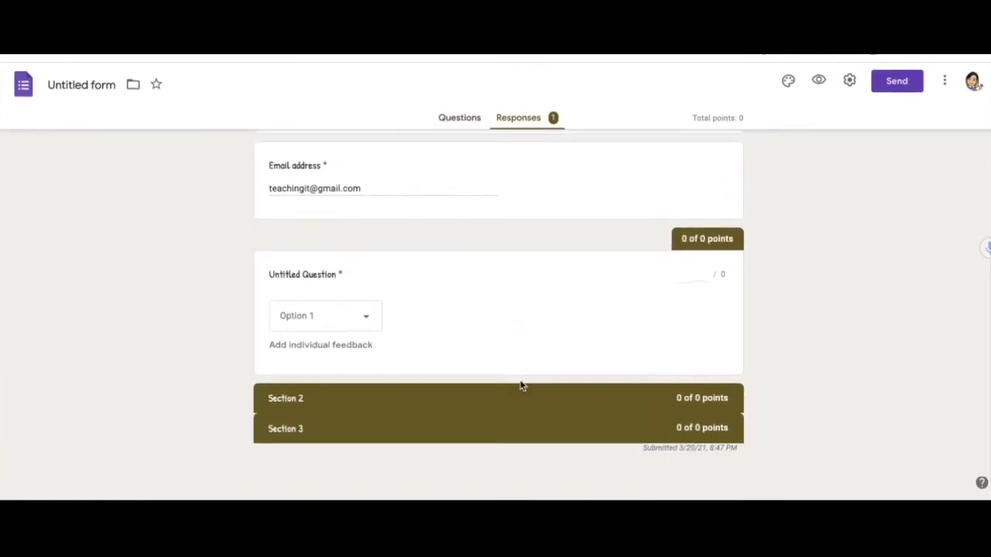
scroll(520, 384, "up", 2)
scroll(389, 245, "up", 2)
scroll(374, 471, "down", 2)
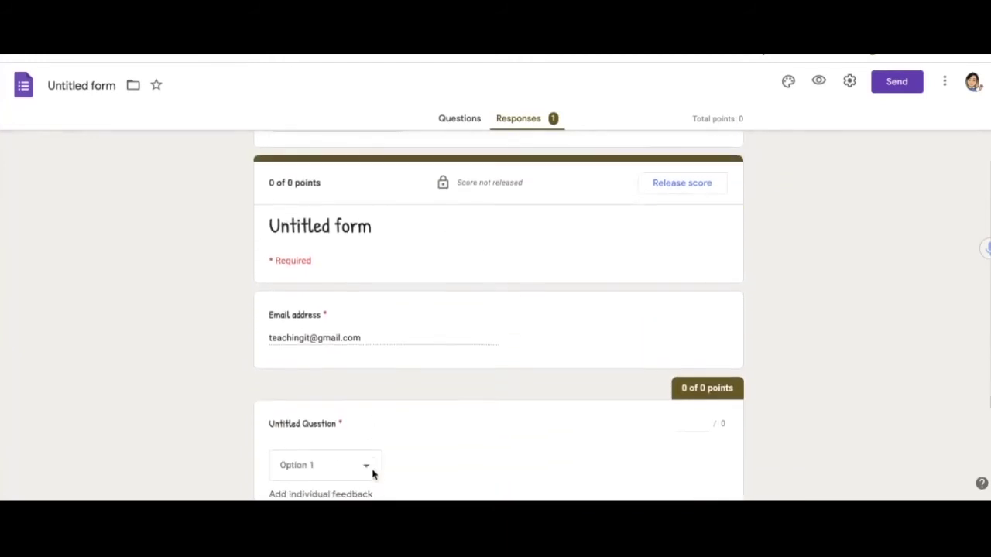
scroll(383, 390, "down", 2)
scroll(383, 383, "up", 1)
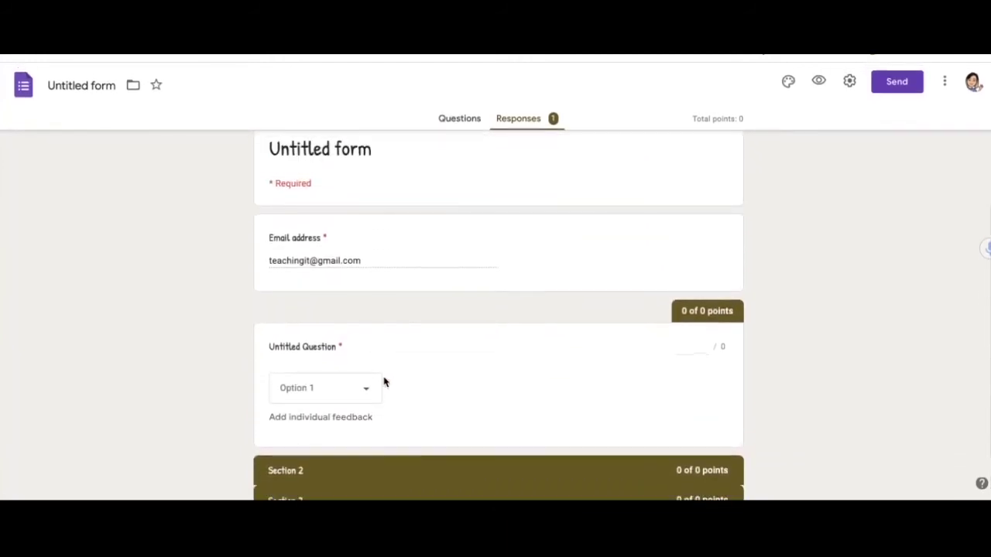
scroll(383, 382, "down", 1)
scroll(384, 381, "up", 3)
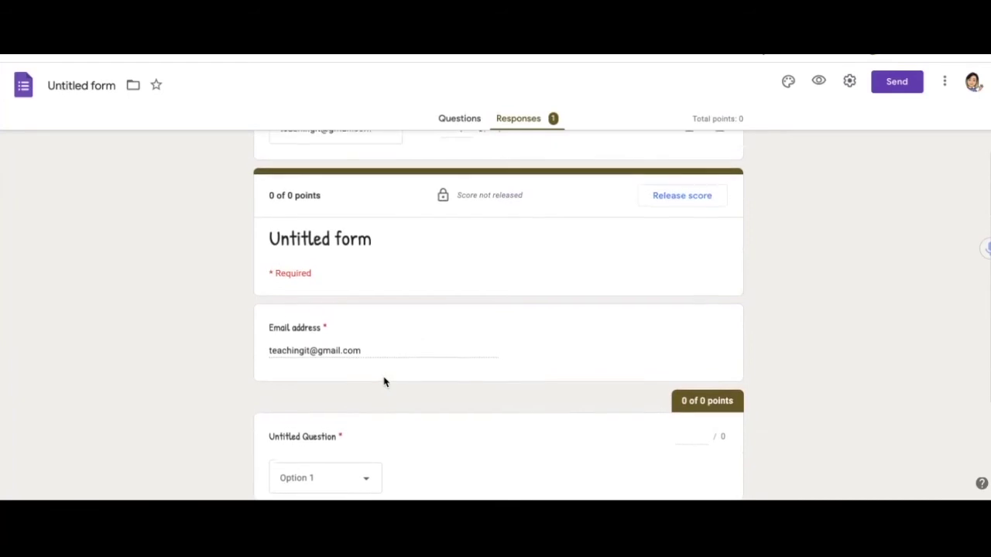
scroll(383, 381, "down", 3)
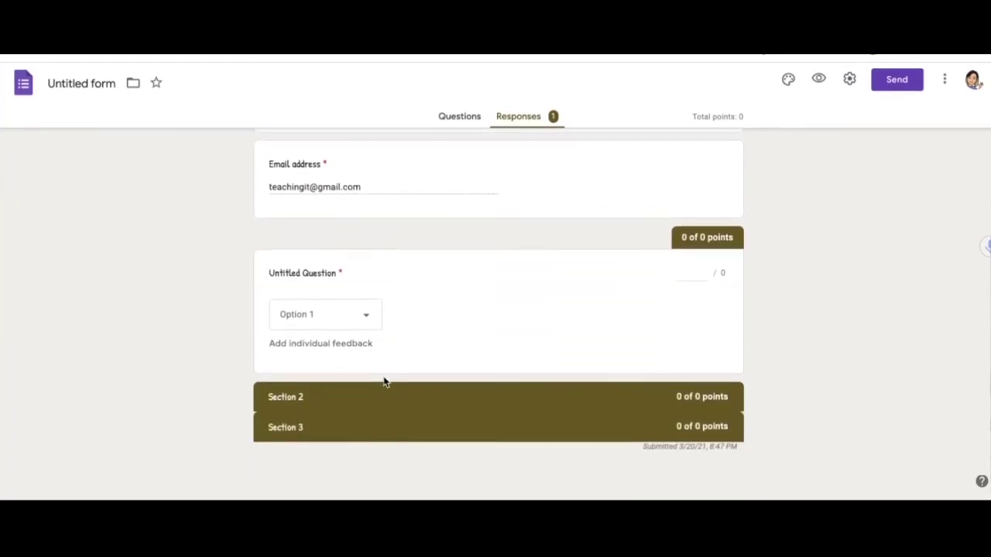
- Add feedback 'Enter feedback here.' plus a recorded voice-note link, and save the response edits
left_click(313, 348)
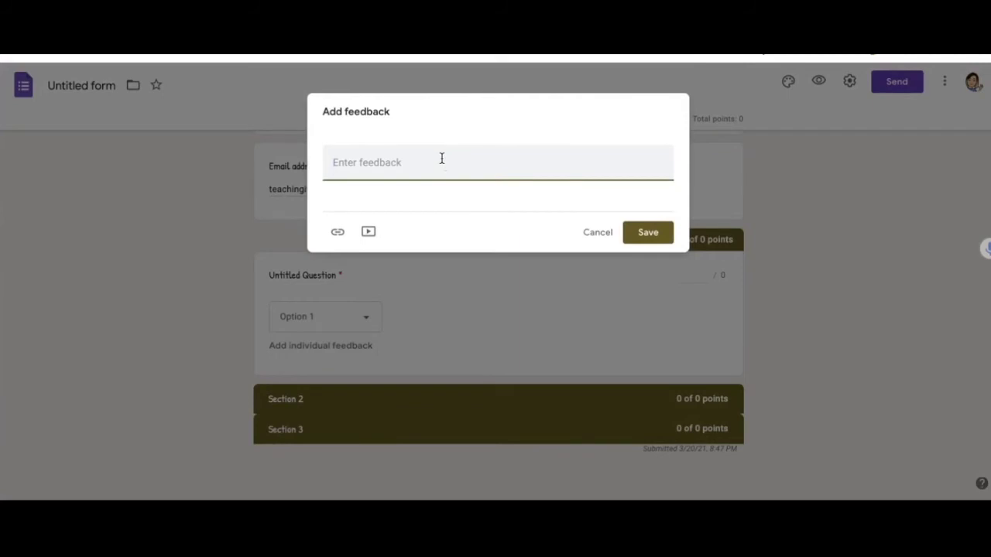
type("Enter feedback here.")
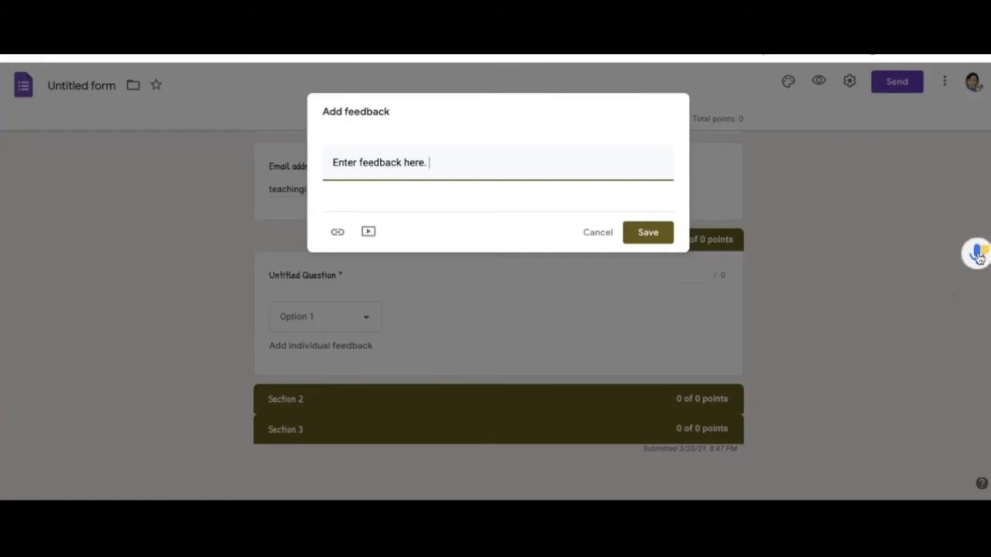
left_click(977, 256)
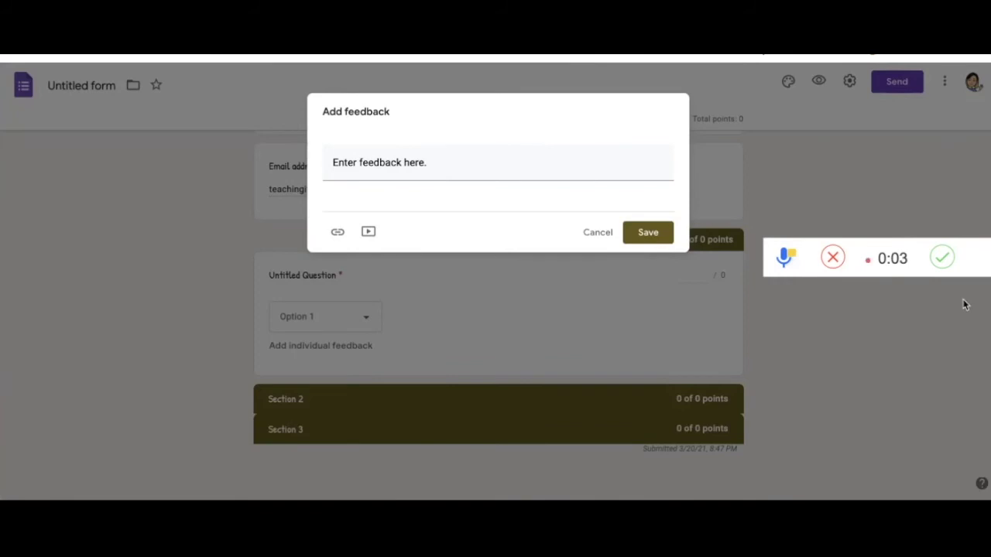
left_click(941, 257)
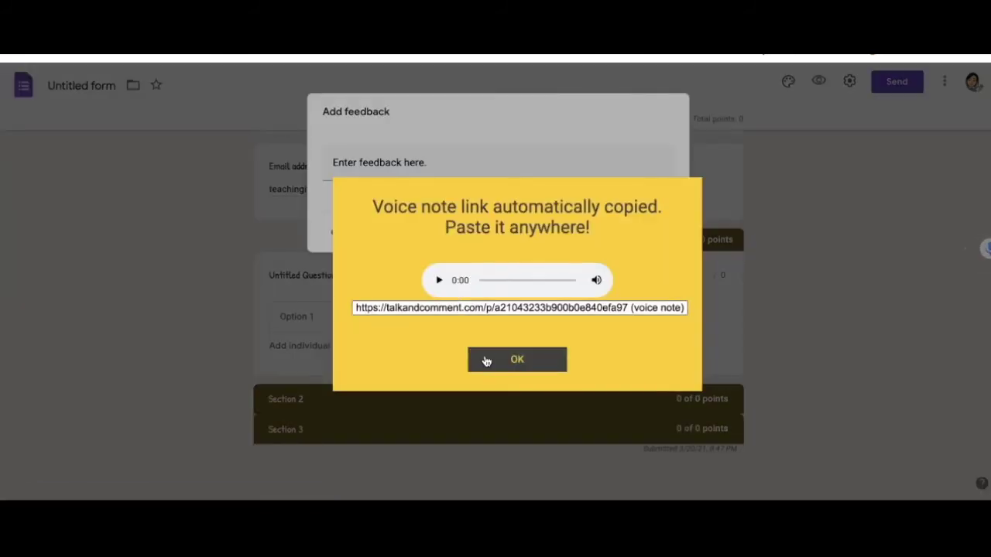
left_click(495, 359)
left_click(447, 162)
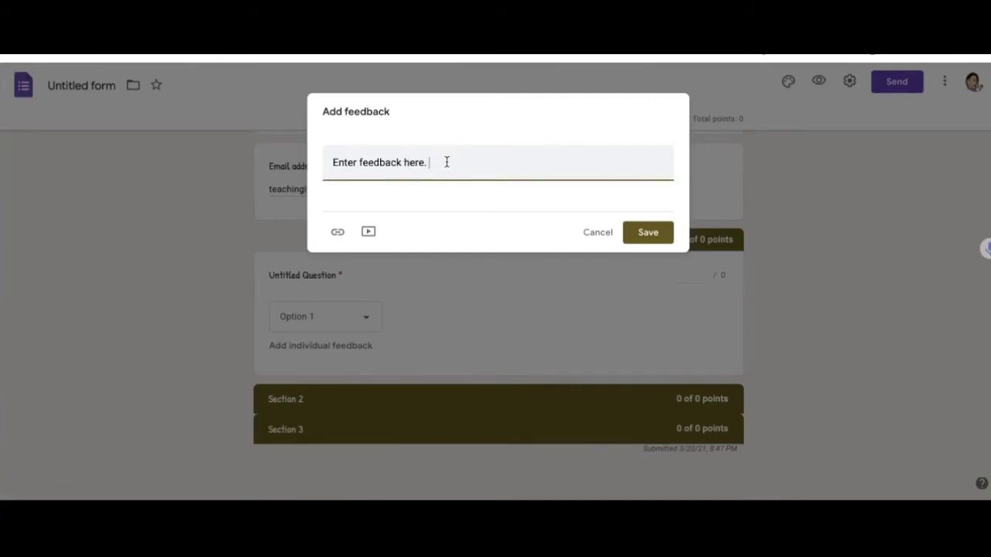
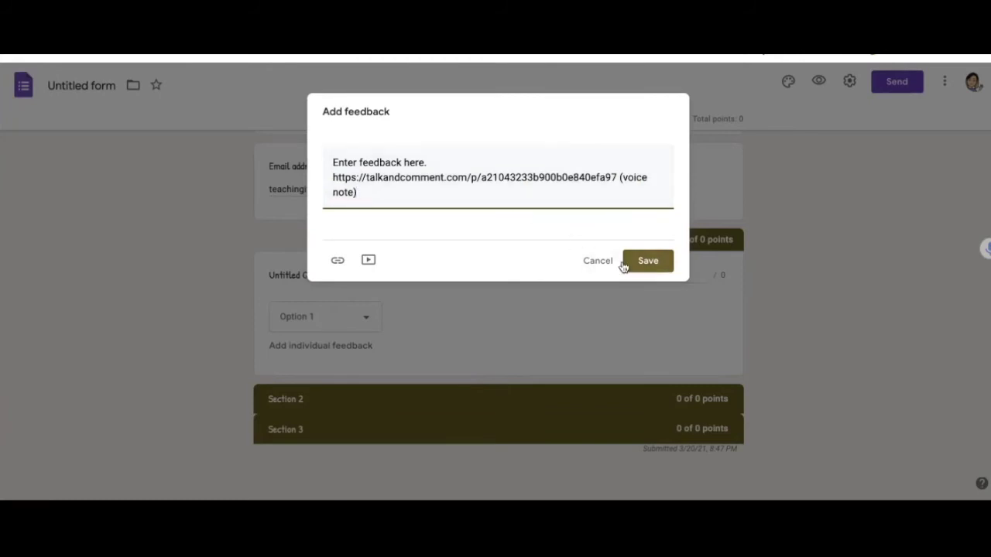
left_click(636, 265)
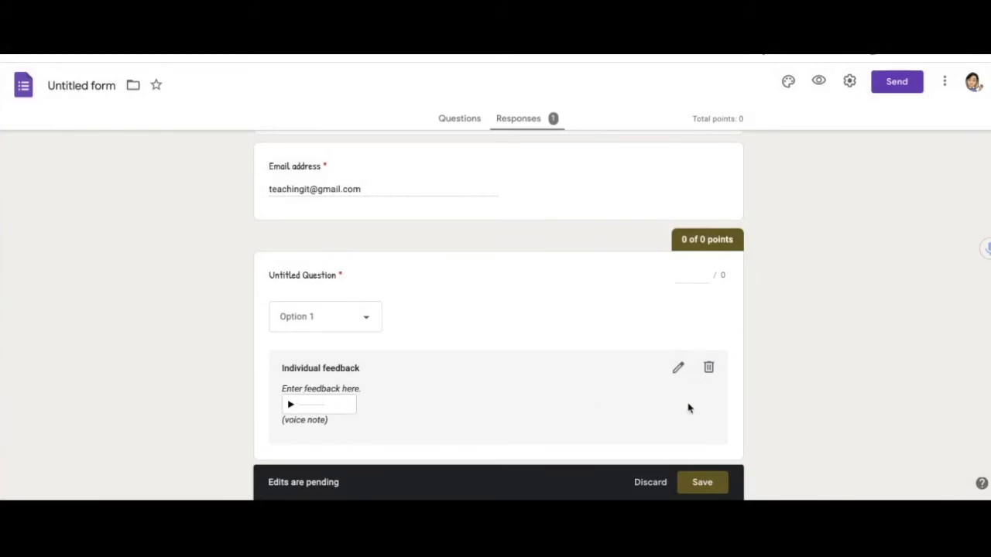
scroll(764, 419, "down", 2)
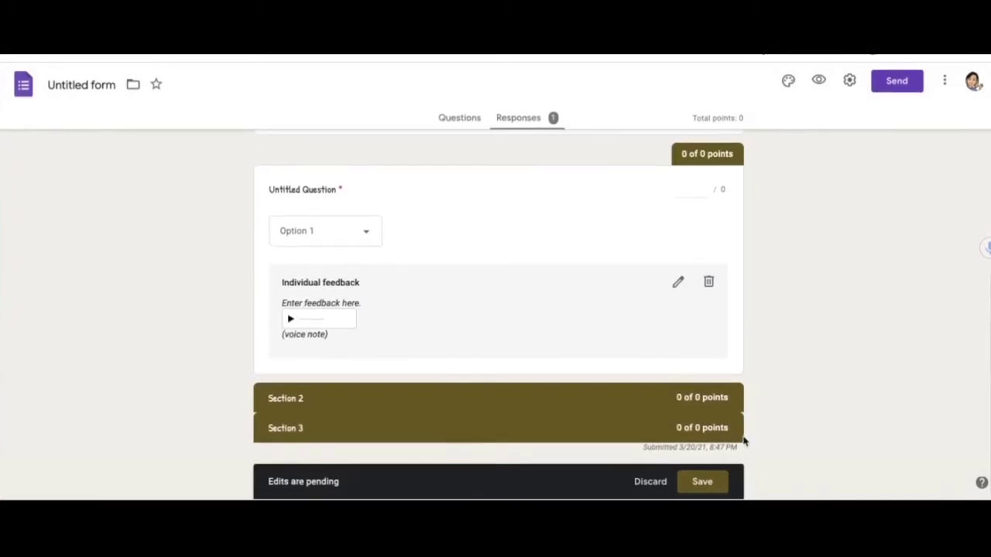
left_click(702, 487)
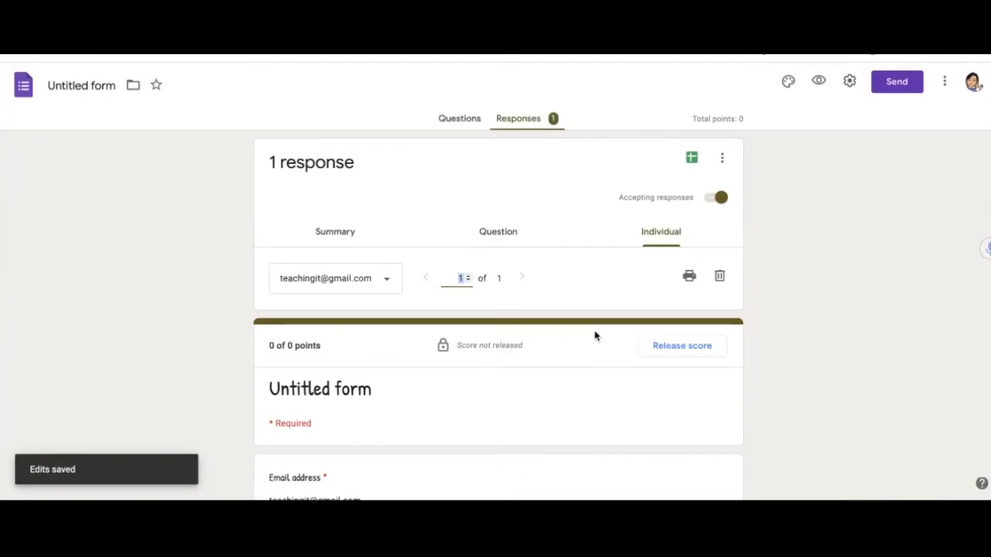
- Scroll through the response and open the collected individual responses view
scroll(577, 413, "down", 3)
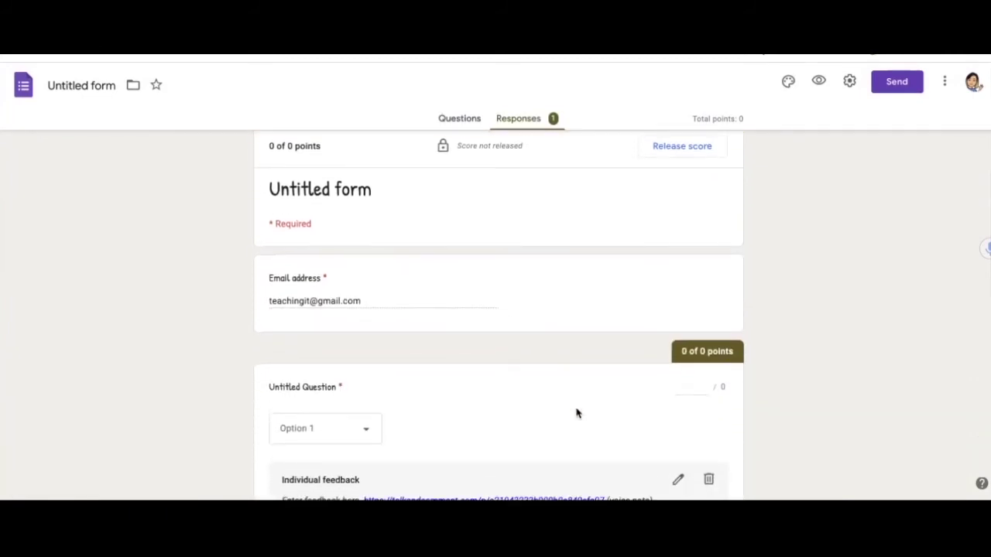
scroll(577, 412, "down", 1)
scroll(575, 412, "down", 3)
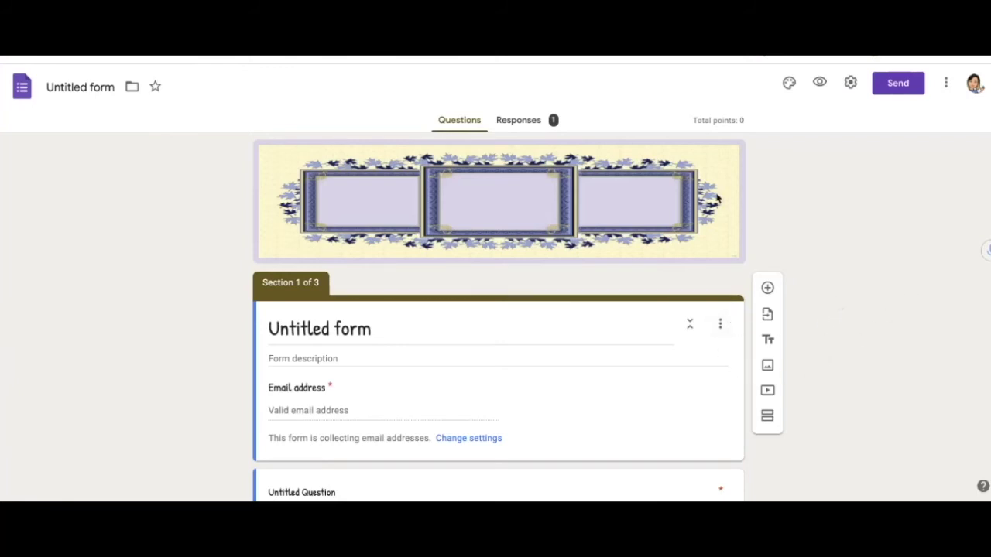
left_click(530, 124)
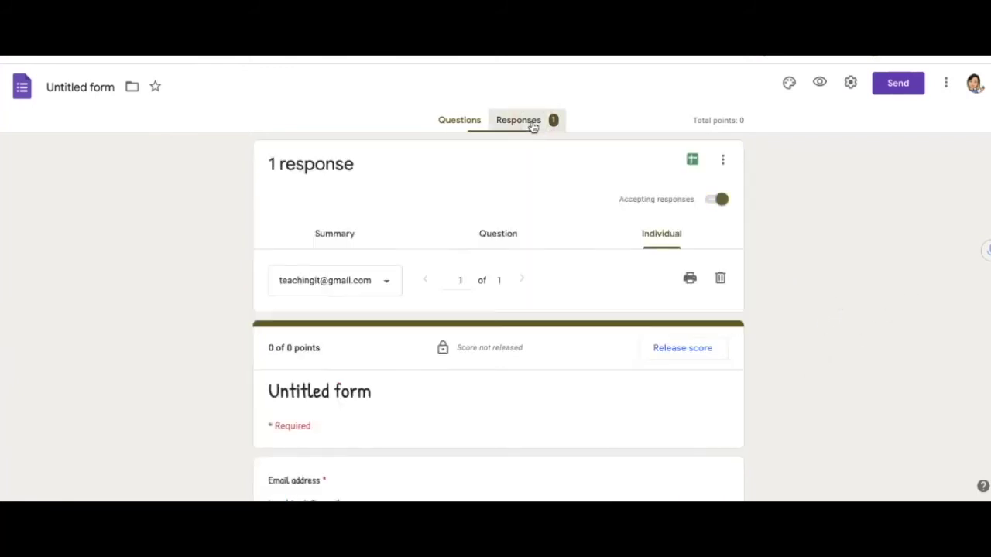
- Link the form's responses to a new spreadsheet named 'Demo (Responses)'
left_click(724, 162)
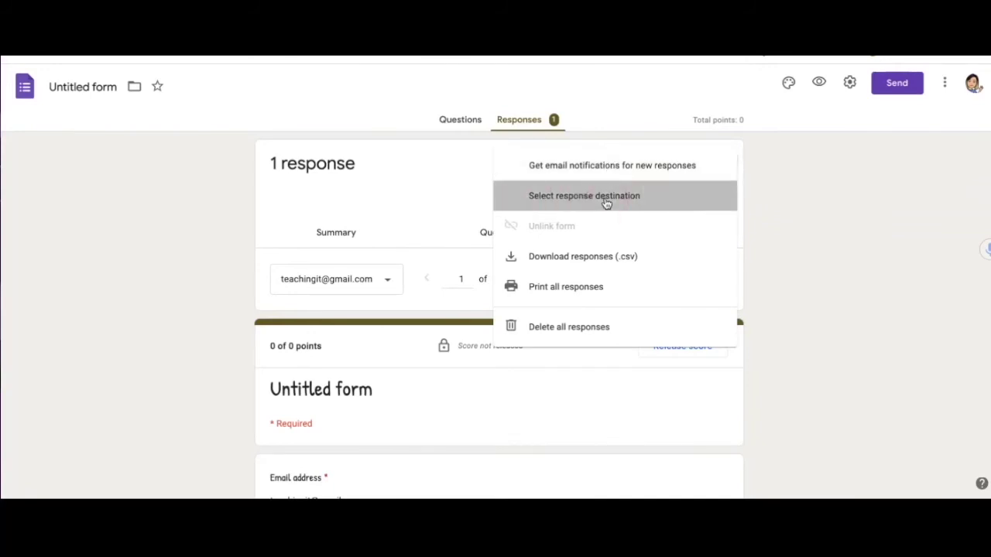
left_click(605, 199)
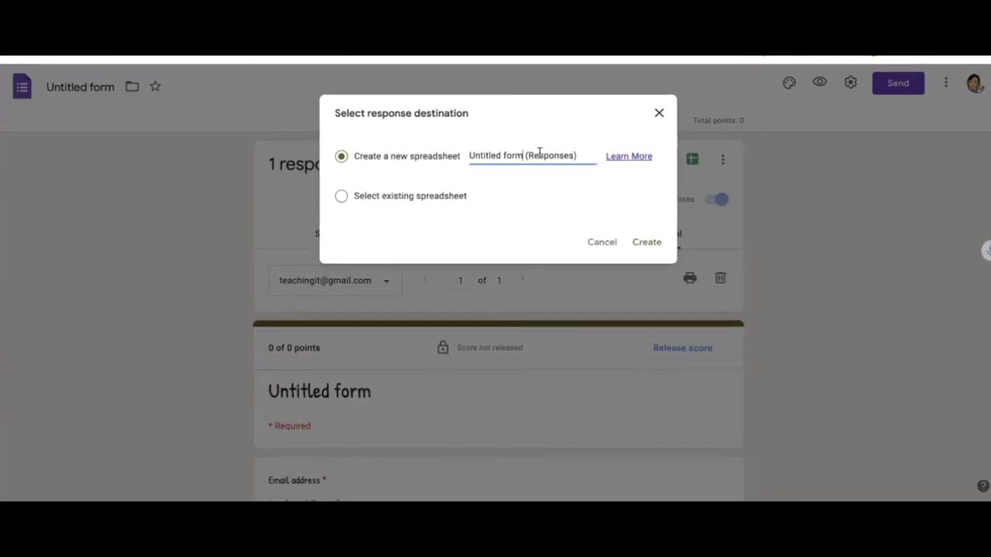
key("BackSpace")
key("BackSpace")
key("BackSpace")
key("BackSpace")
key("BackSpace")
key("BackSpace")
key("BackSpace")
key("BackSpace")
key("BackSpace")
key("BackSpace")
key("BackSpace")
key("BackSpace")
key("BackSpace")
type("Demo")
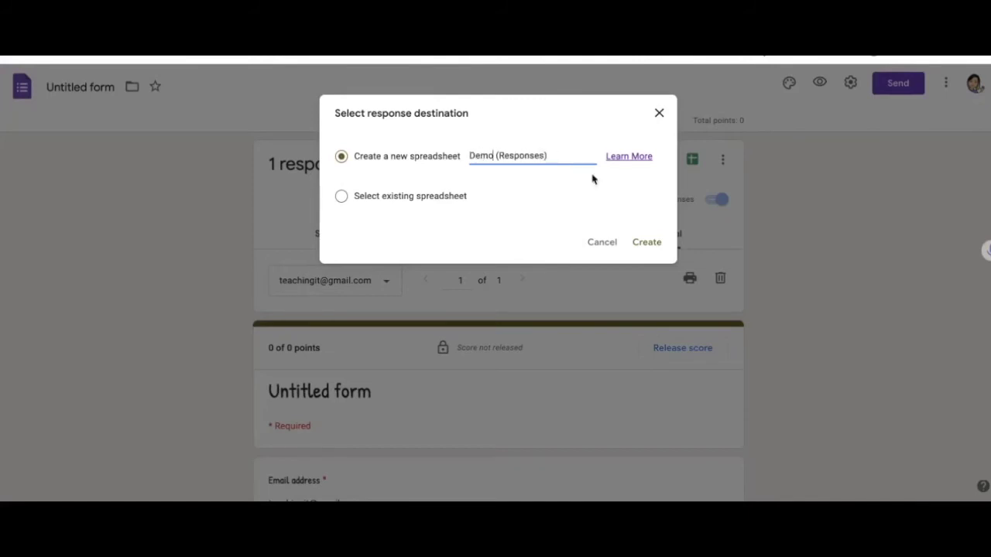
left_click(648, 242)
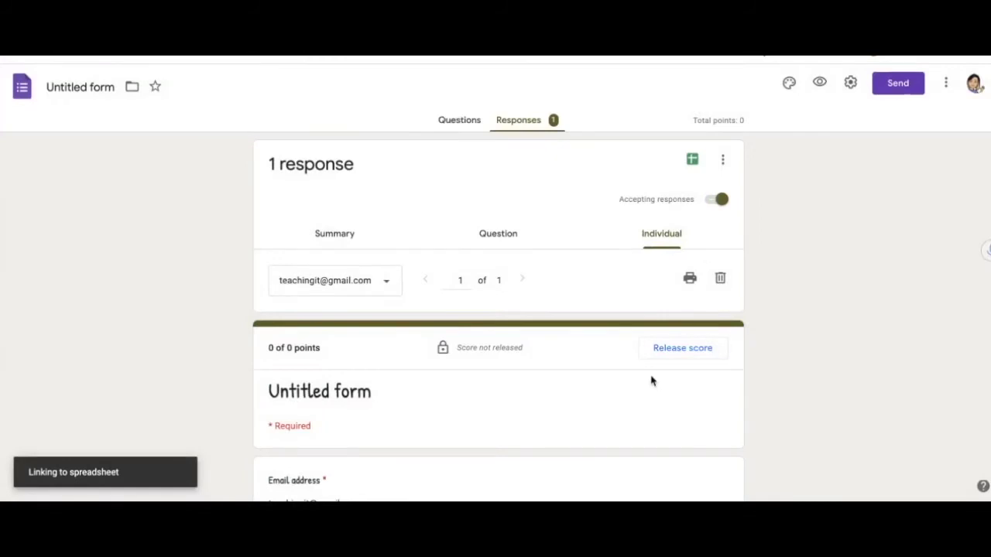
scroll(650, 380, "down", 2)
scroll(591, 369, "up", 2)
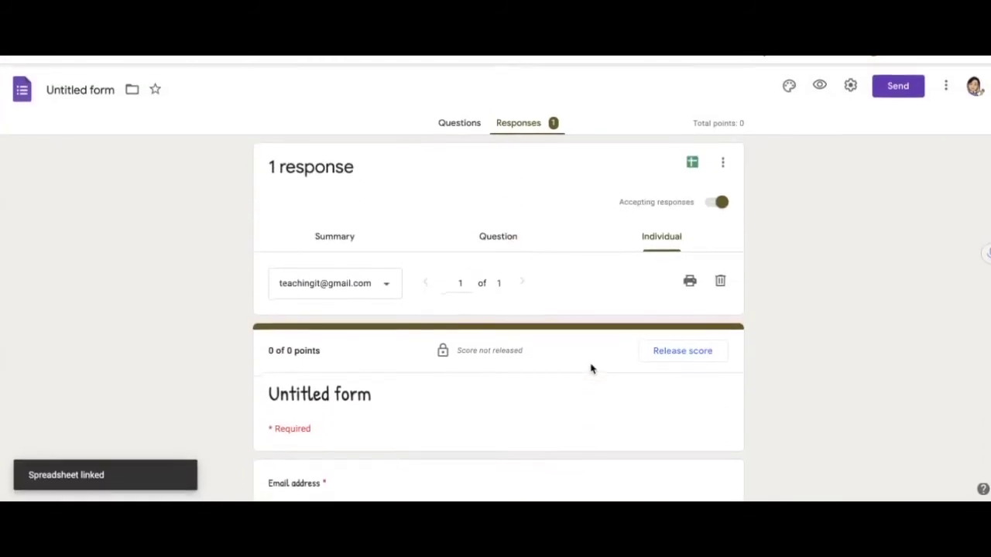
left_click(724, 160)
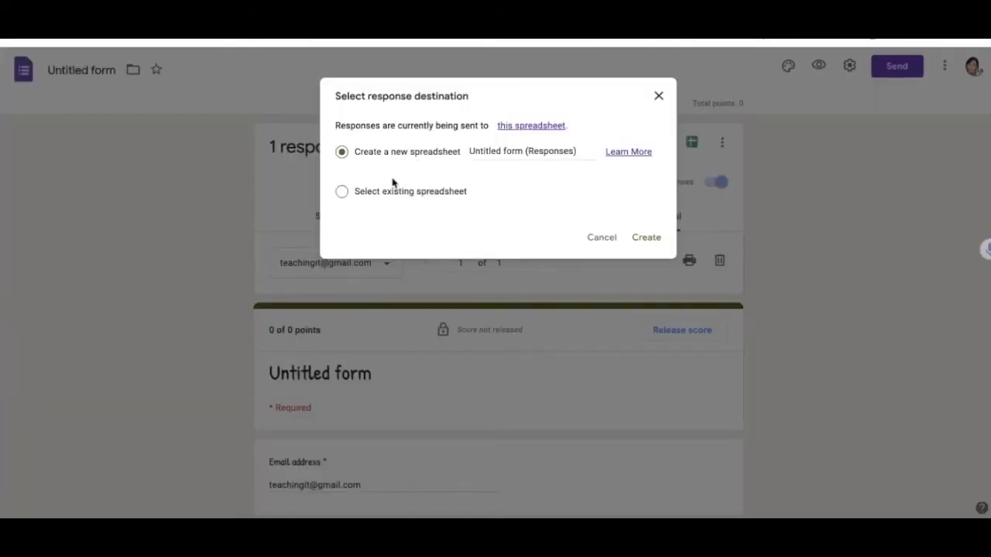
- Try linking an existing spreadsheet, then open the spreadsheet currently receiving responses
left_click(341, 192)
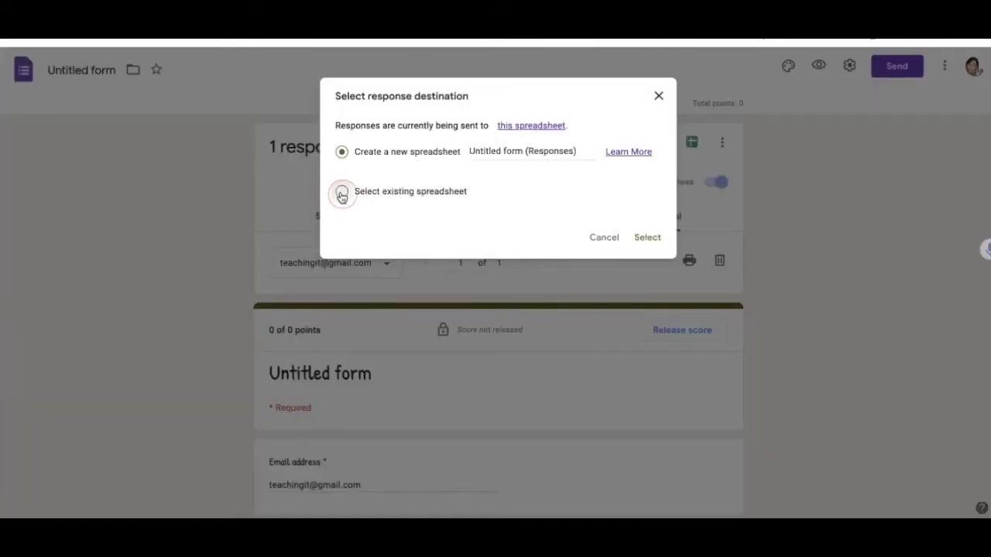
left_click(646, 242)
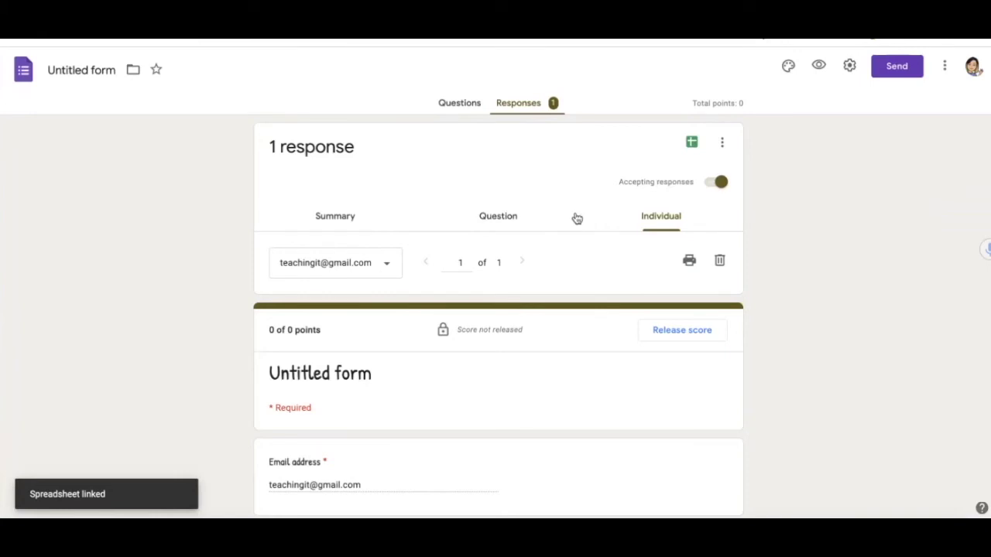
left_click(724, 144)
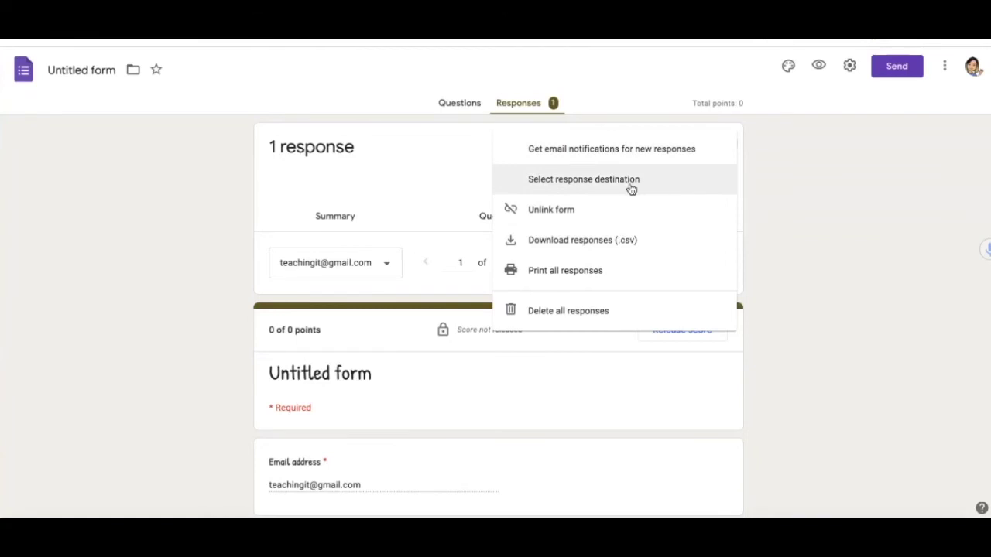
left_click(640, 183)
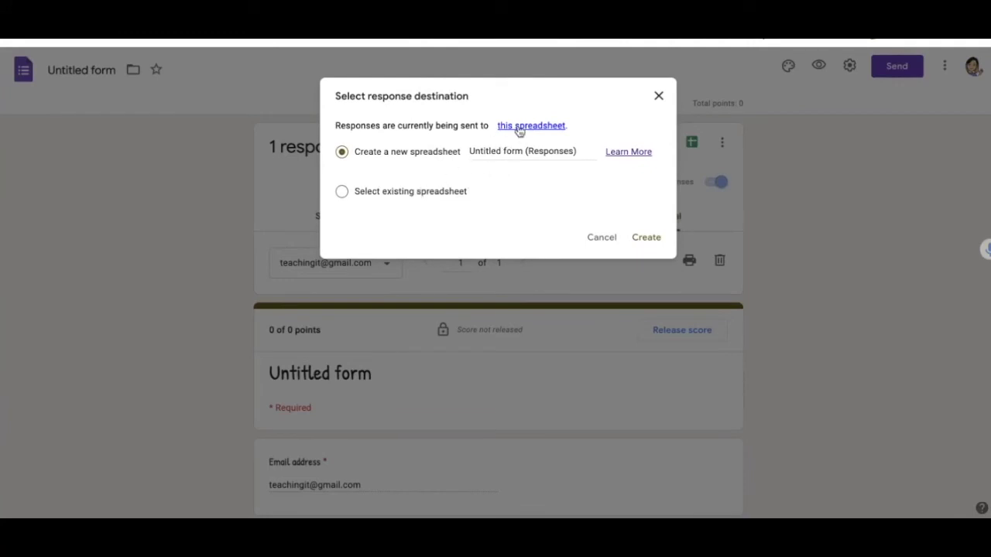
left_click(519, 126)
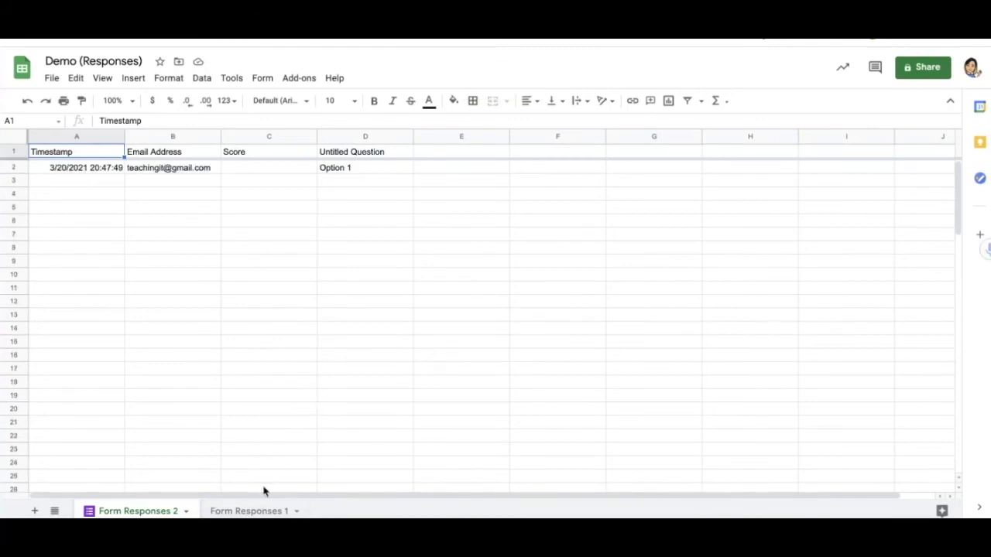
- View the Form Responses 1 sheet, then the Form Responses 2 sheet, of Demo (Responses)
left_click(254, 511)
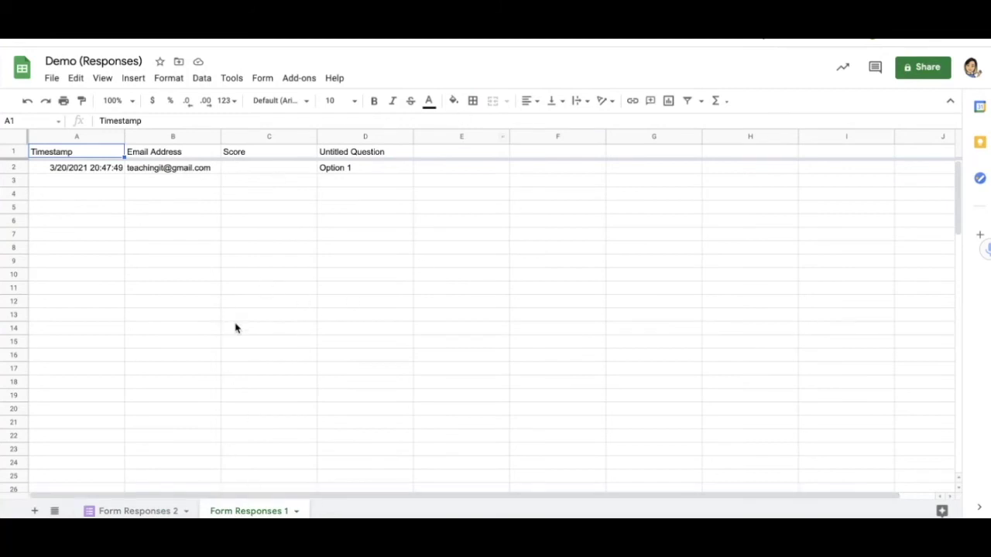
left_click(124, 511)
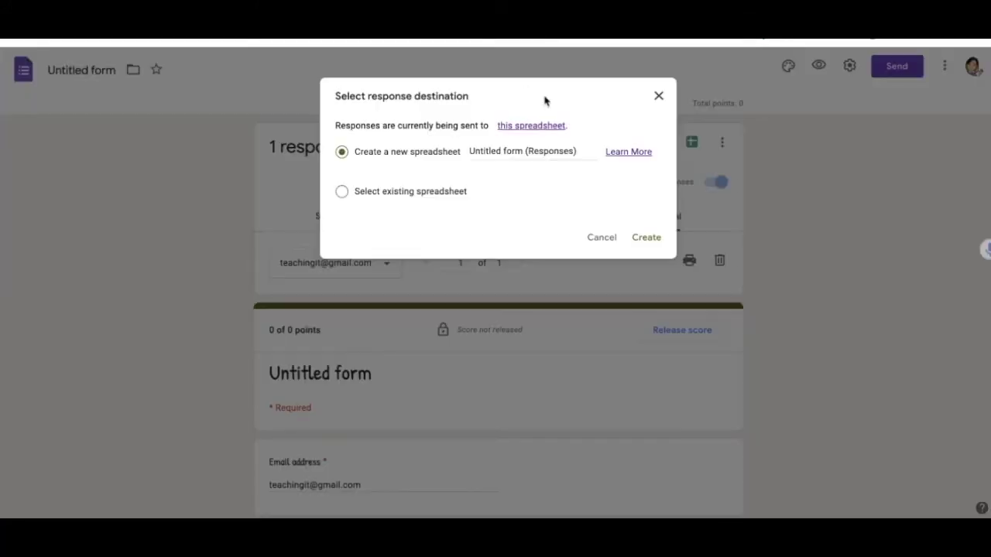
- Delete all of the form's collected responses
left_click(658, 95)
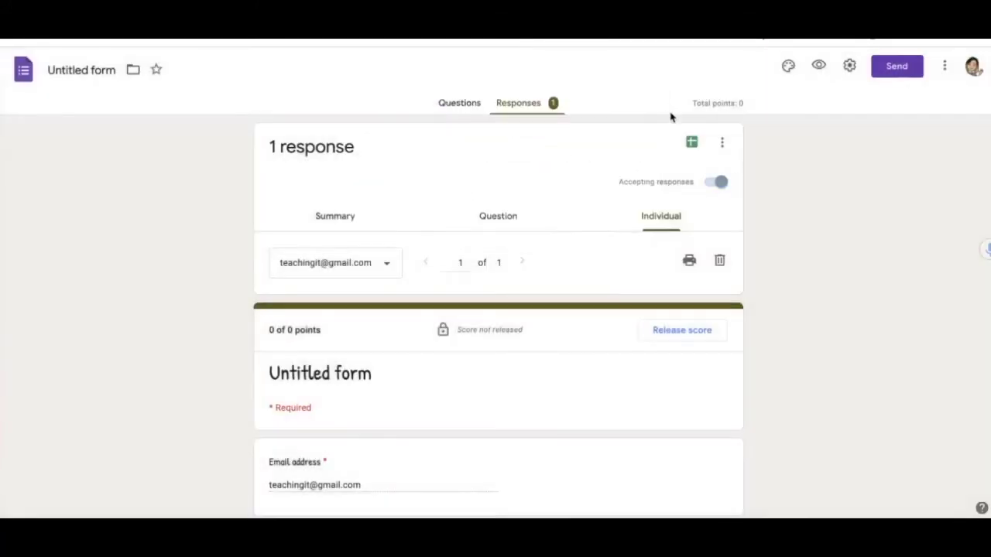
left_click(722, 146)
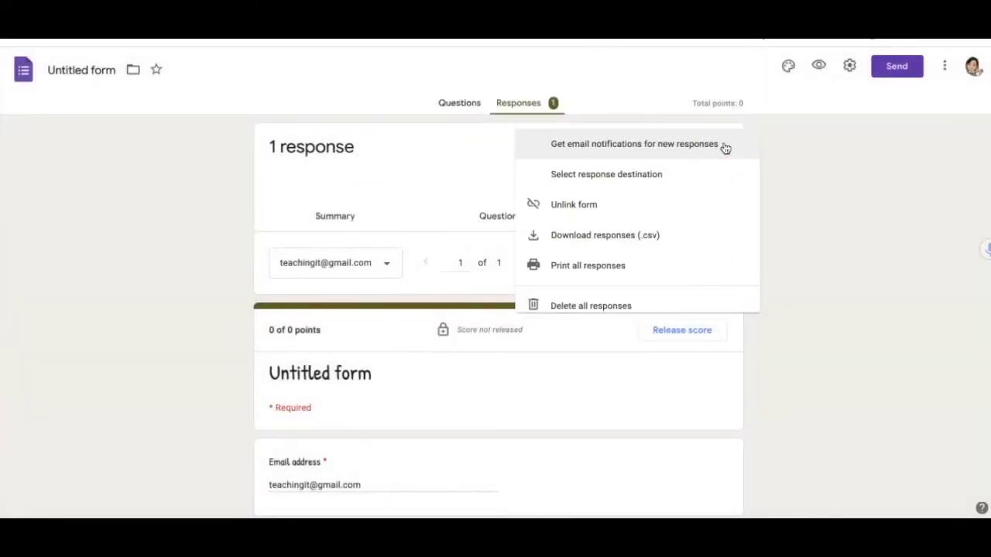
left_click(589, 312)
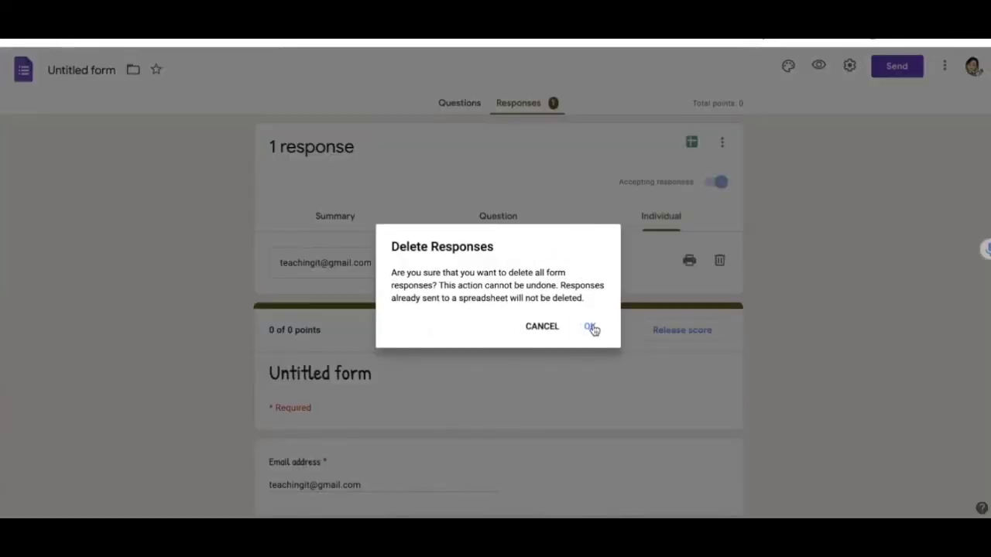
left_click(590, 327)
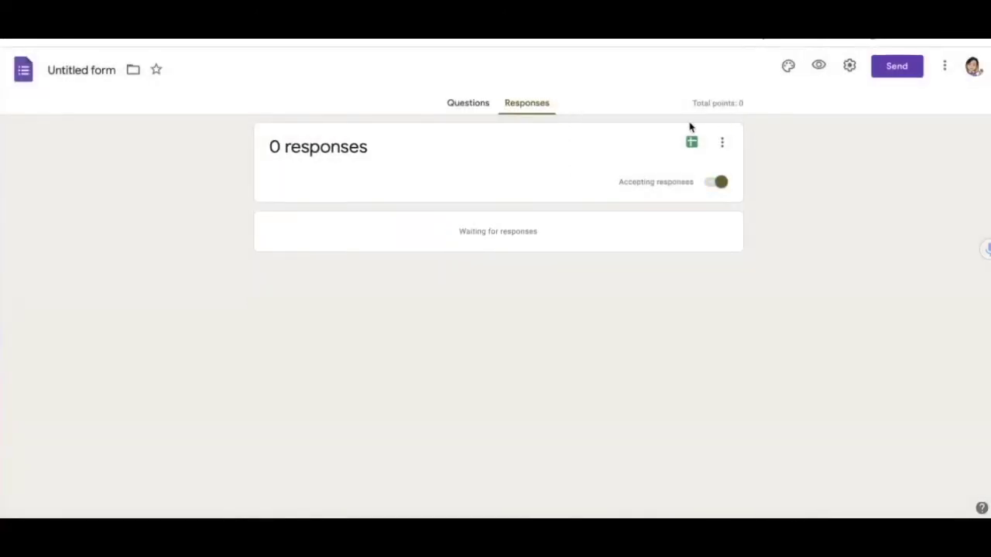
- Relink the form's responses to the existing Demo (Responses) spreadsheet
left_click(719, 147)
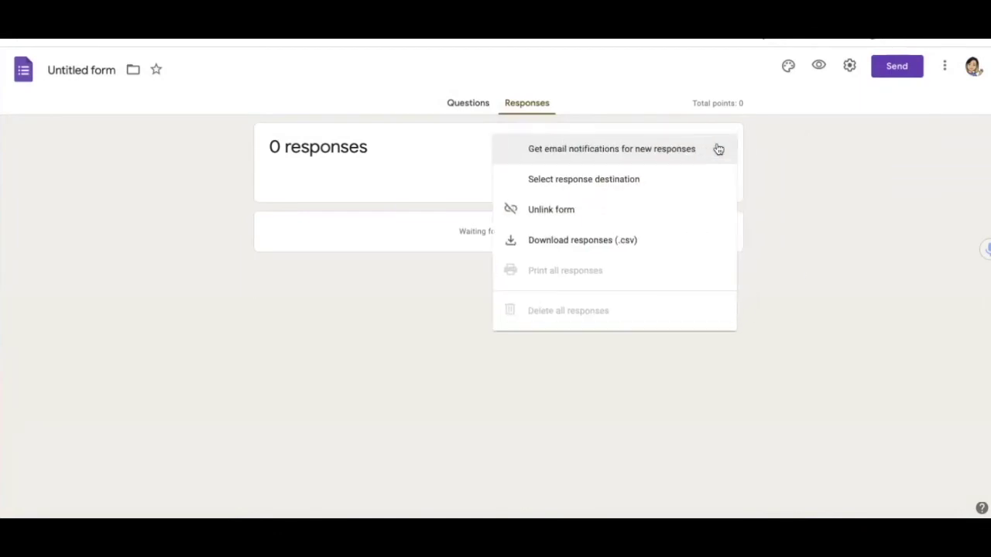
left_click(607, 182)
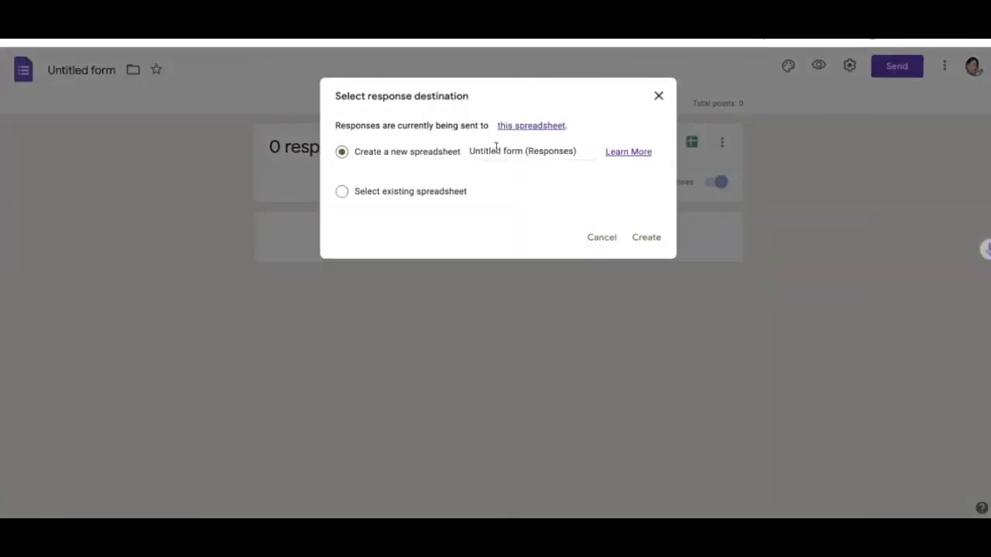
left_click(342, 193)
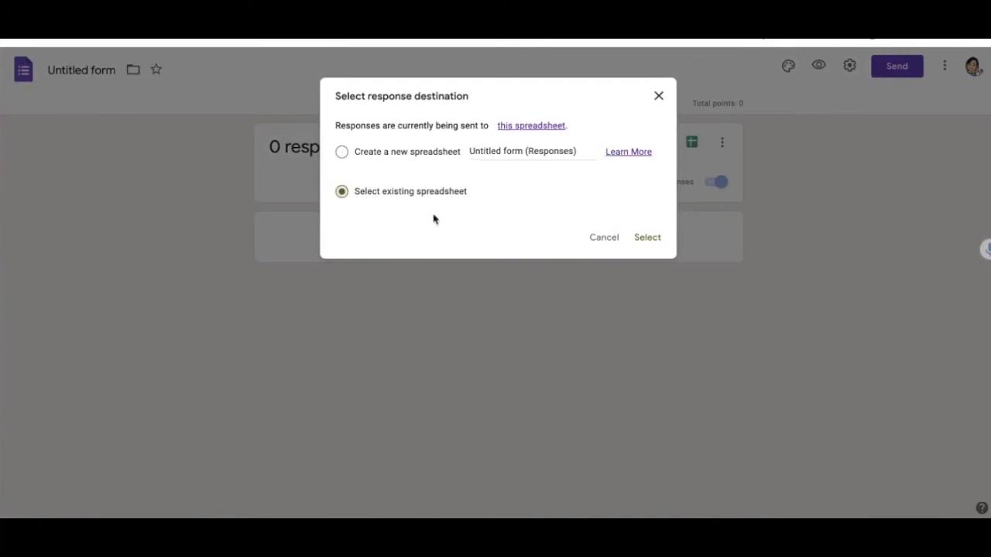
left_click(647, 237)
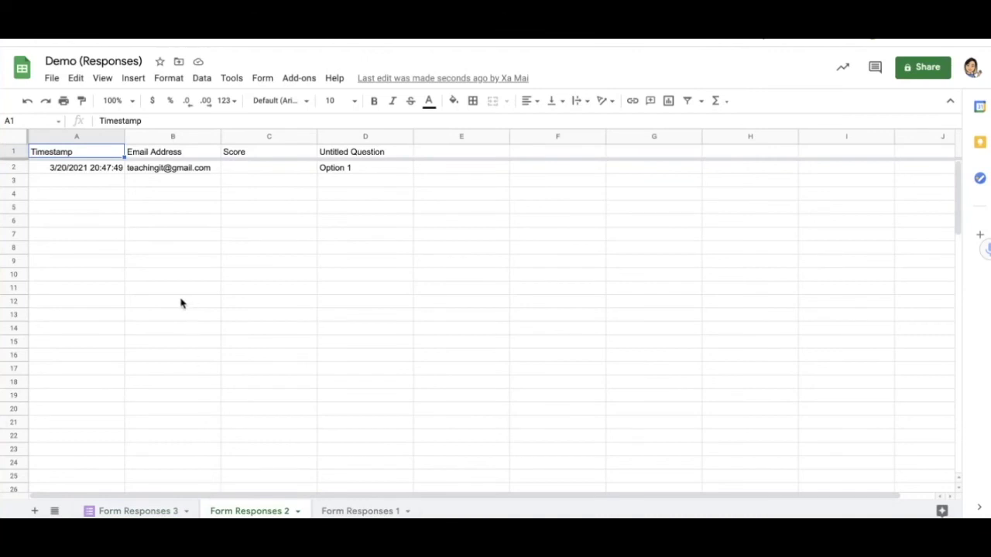
- Show the Form Responses 3 sheet in the Demo (Responses) spreadsheet
left_click(153, 511)
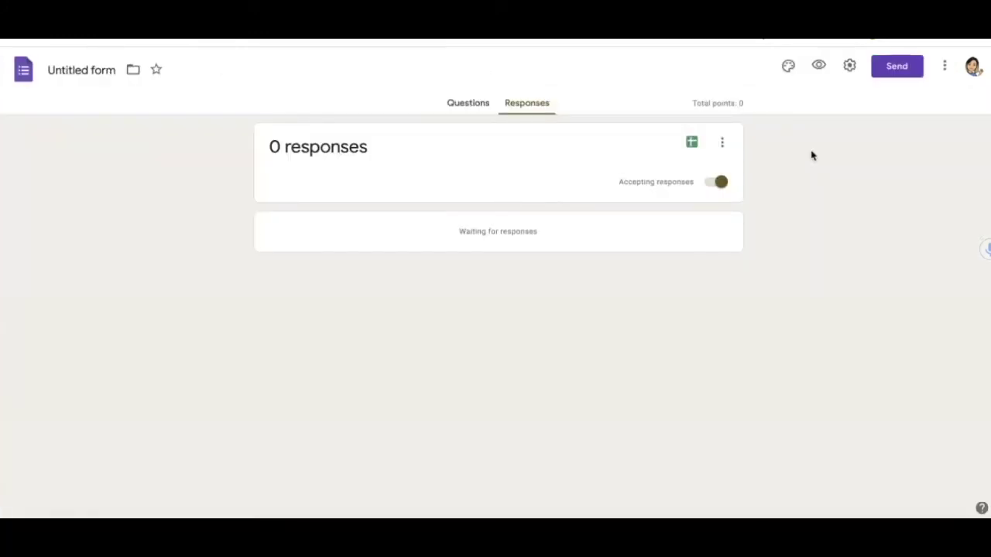
- Enable 'Get email notifications for new responses' and verify it is checked in the response menu
left_click(723, 144)
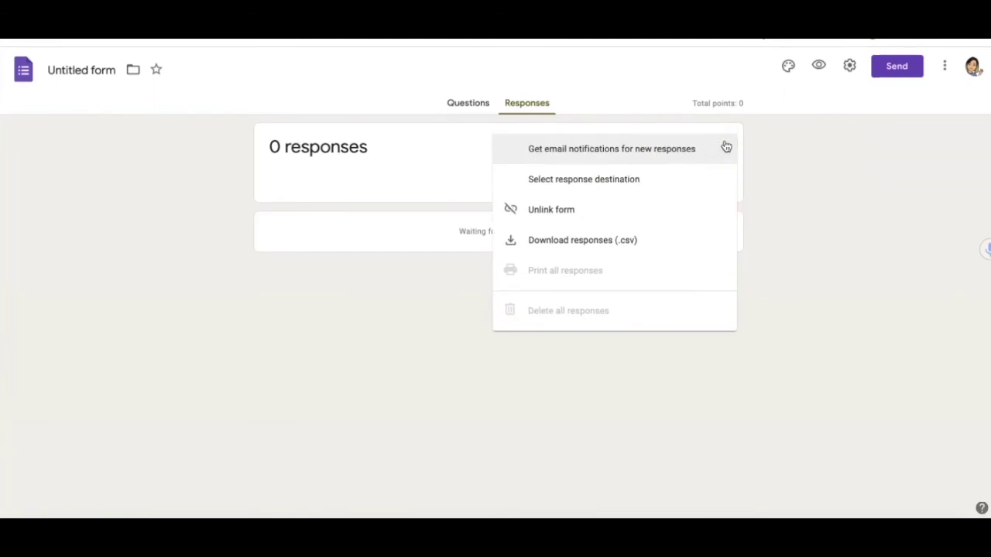
left_click(521, 152)
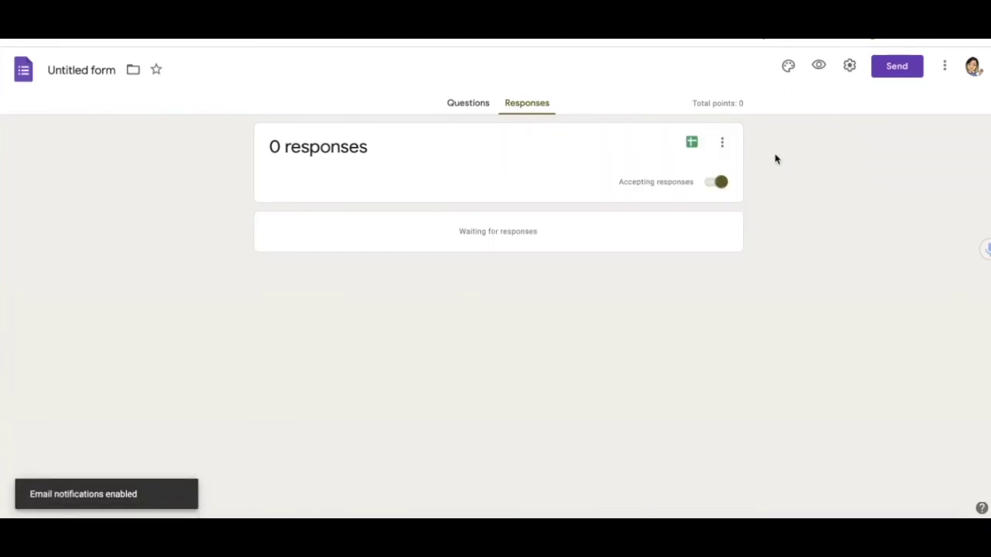
left_click(723, 142)
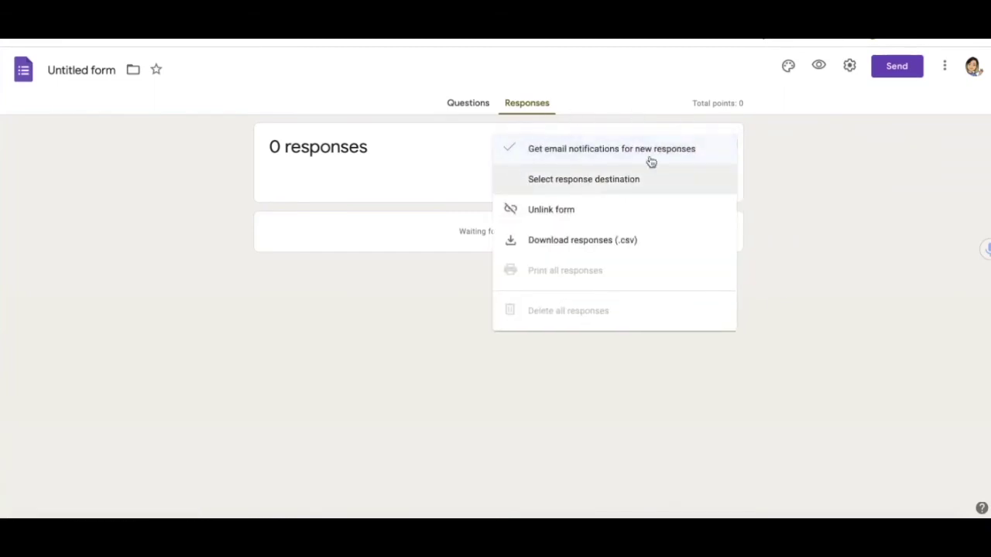
left_click(816, 158)
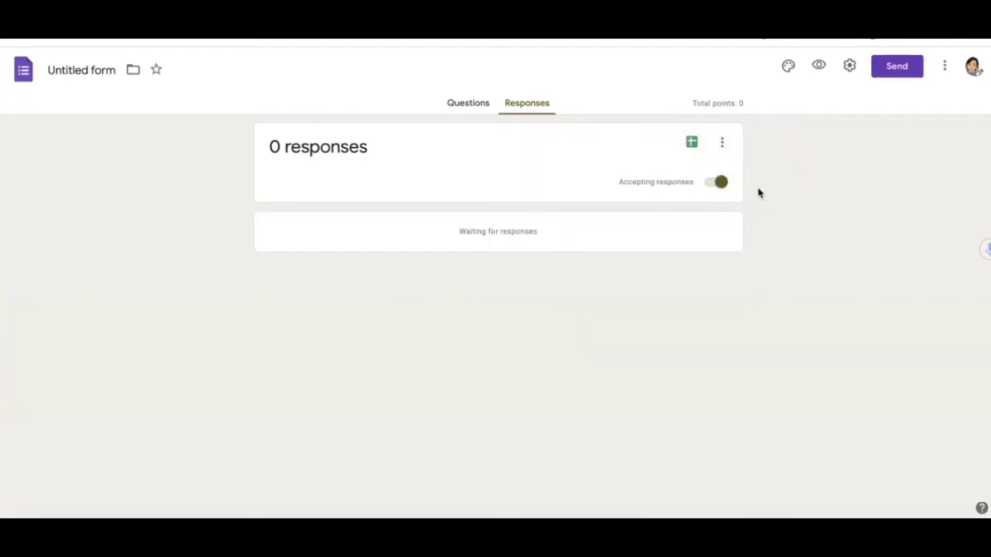
- Switch off Accepting responses and start editing the message for respondents
left_click(709, 188)
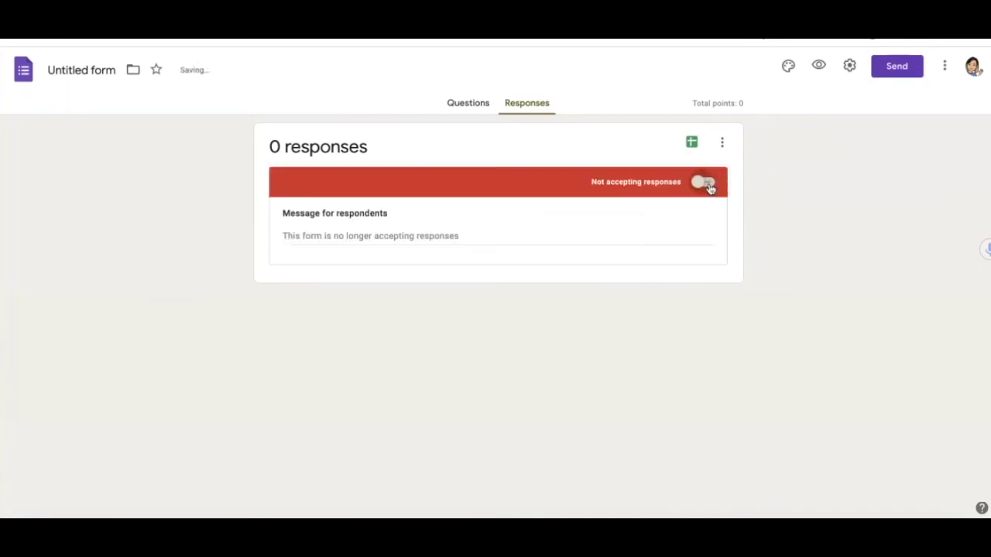
left_click(366, 239)
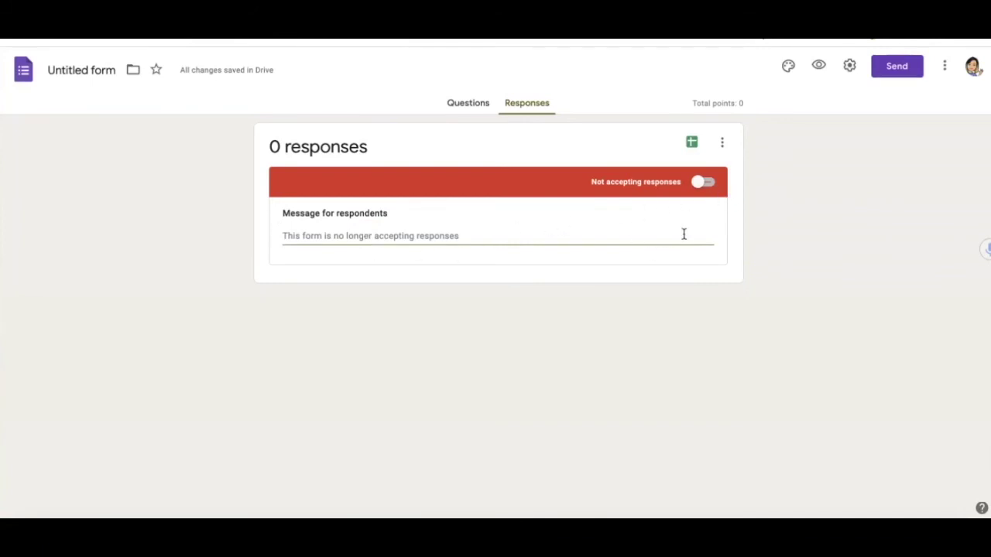
- Resume accepting responses and add a new File upload question to section 1
left_click(704, 183)
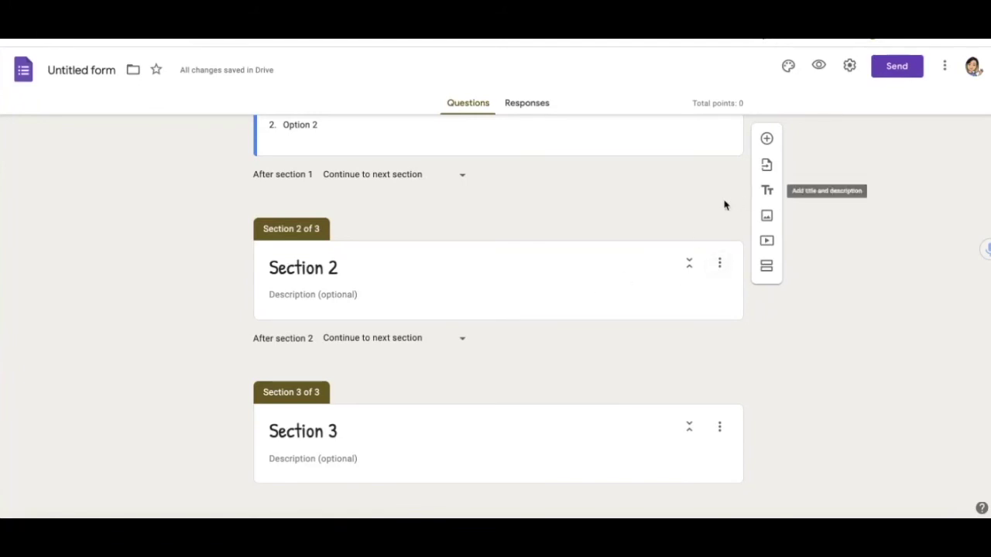
left_click(766, 139)
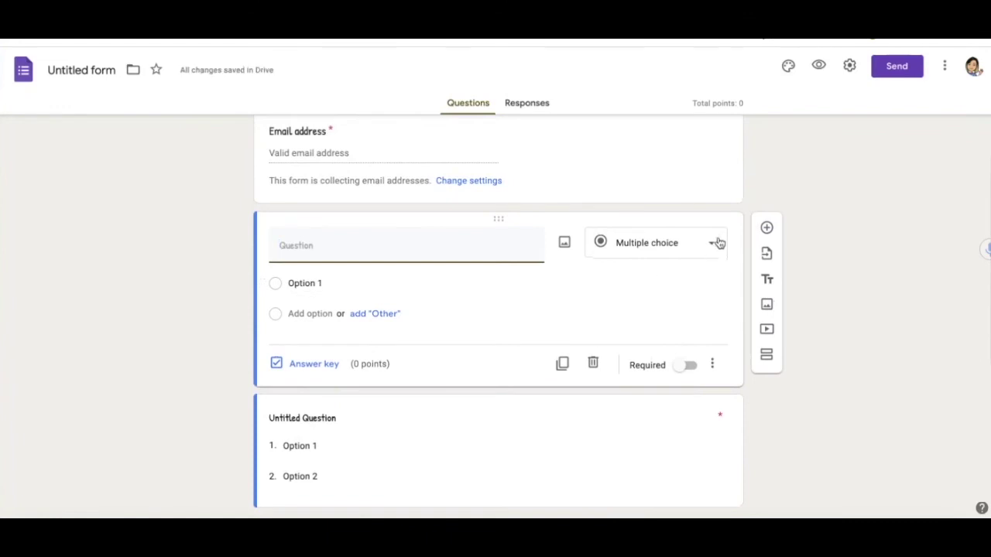
left_click(712, 243)
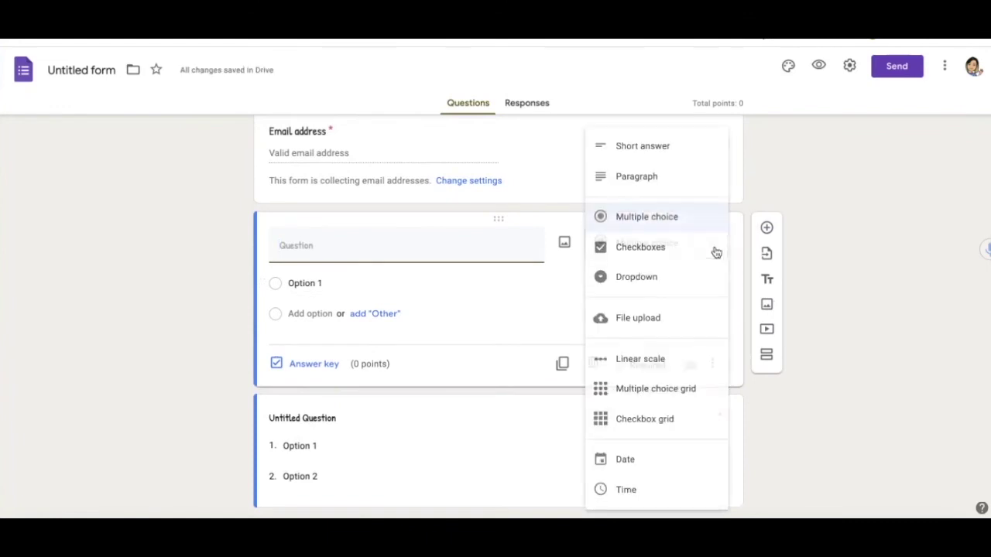
left_click(652, 328)
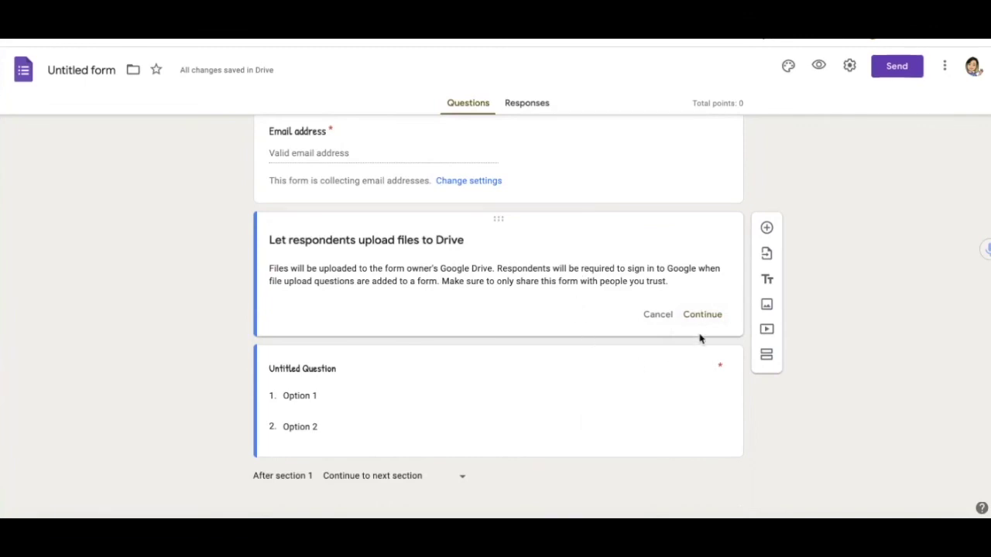
- Allow uploads to Drive and restrict the upload question to specific file types
scroll(631, 366, "down", 1)
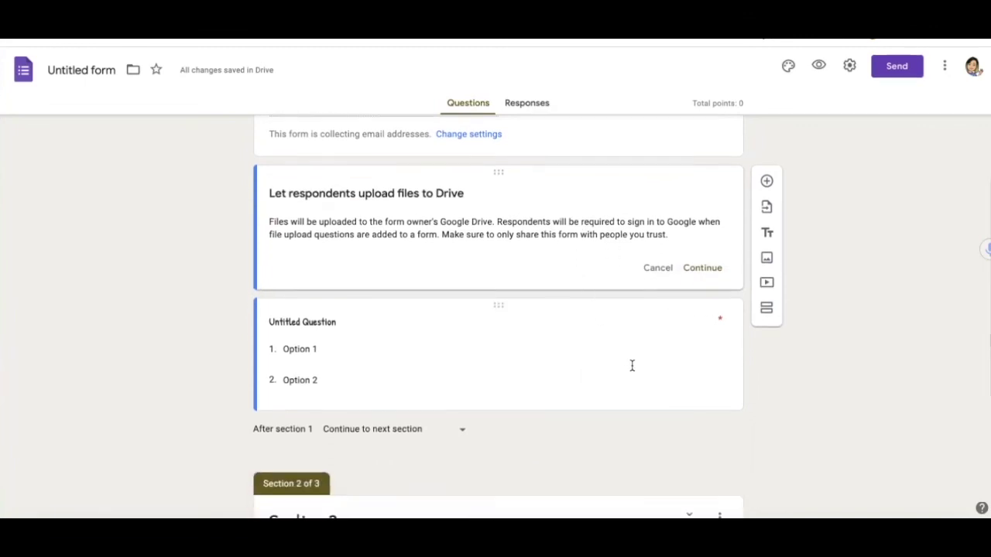
scroll(632, 366, "up", 1)
left_click(702, 285)
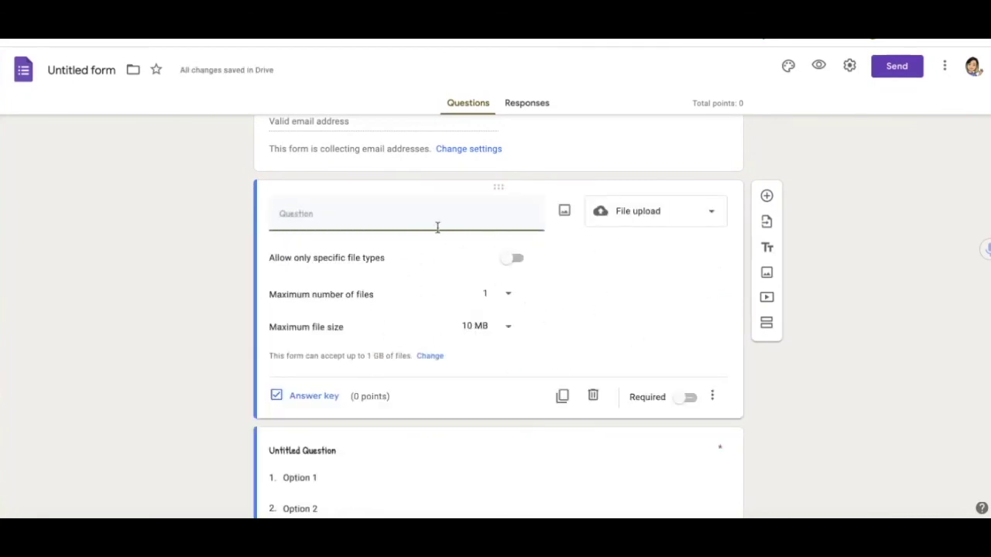
left_click(523, 261)
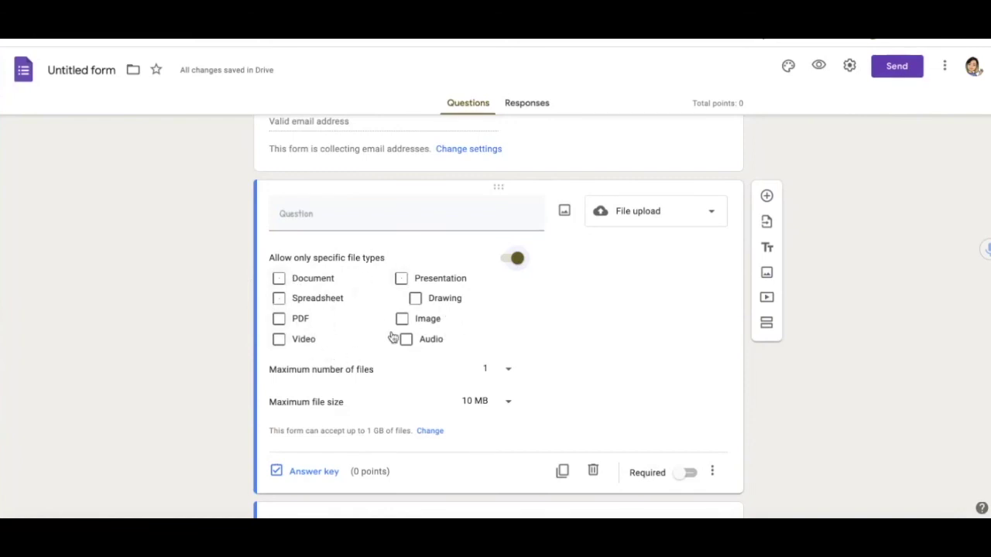
scroll(803, 267, "up", 1)
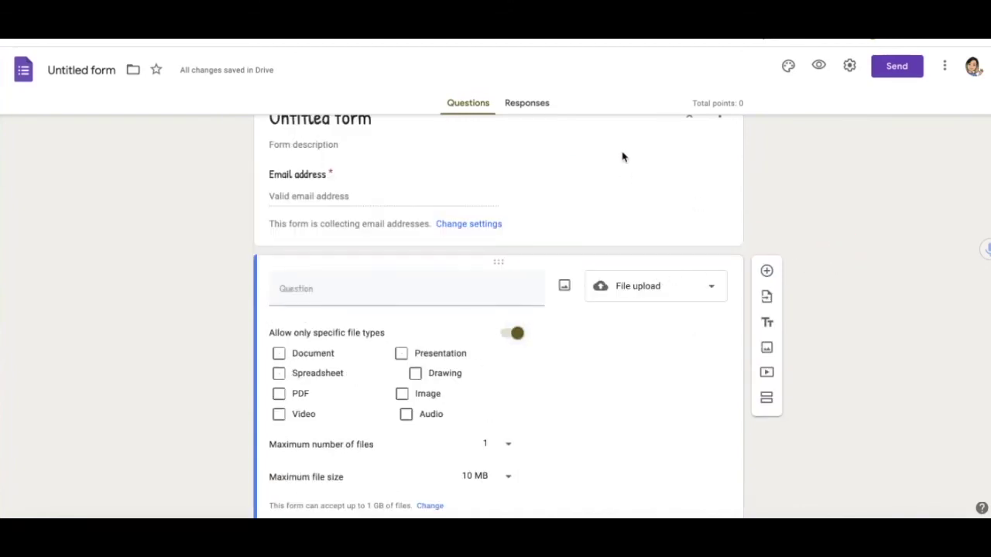
left_click(819, 67)
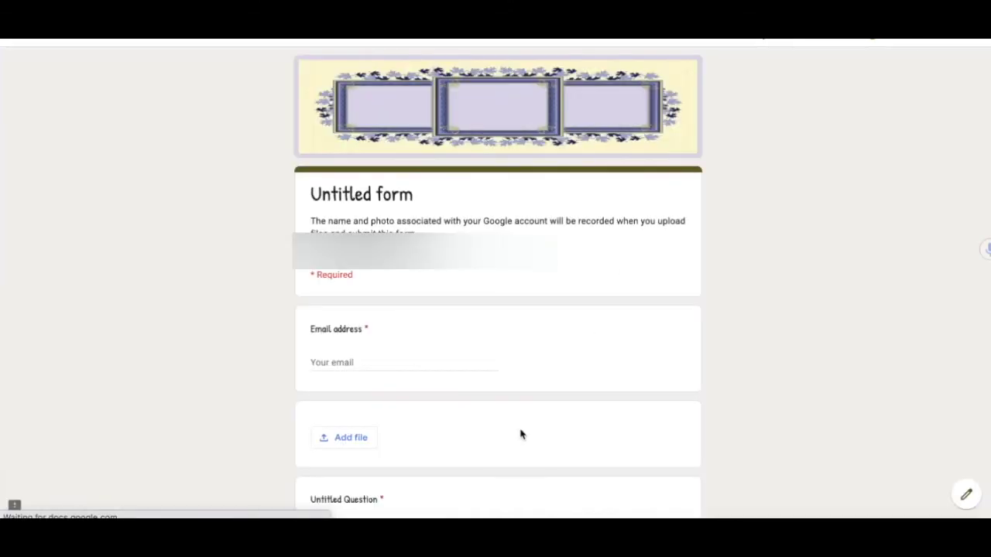
scroll(488, 309, "down", 2)
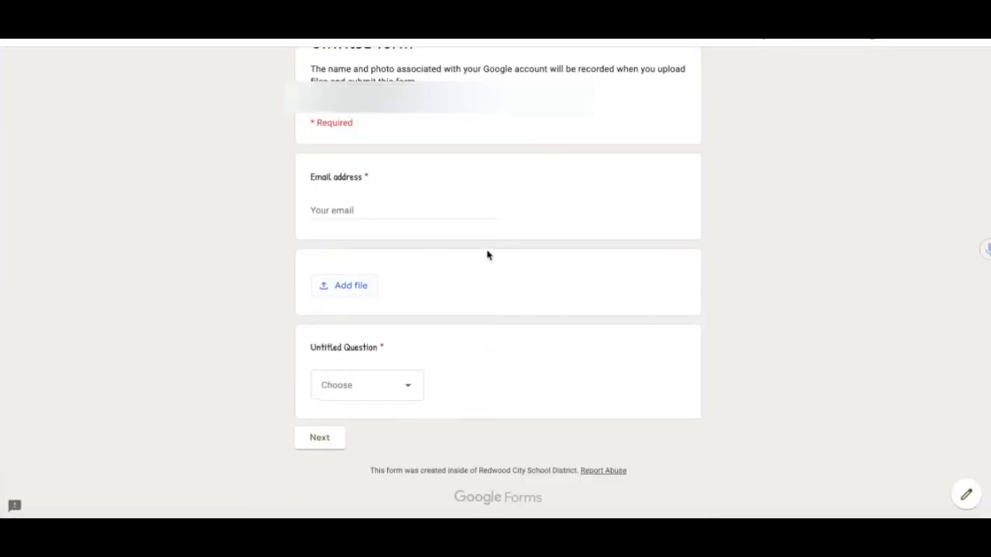
left_click(350, 288)
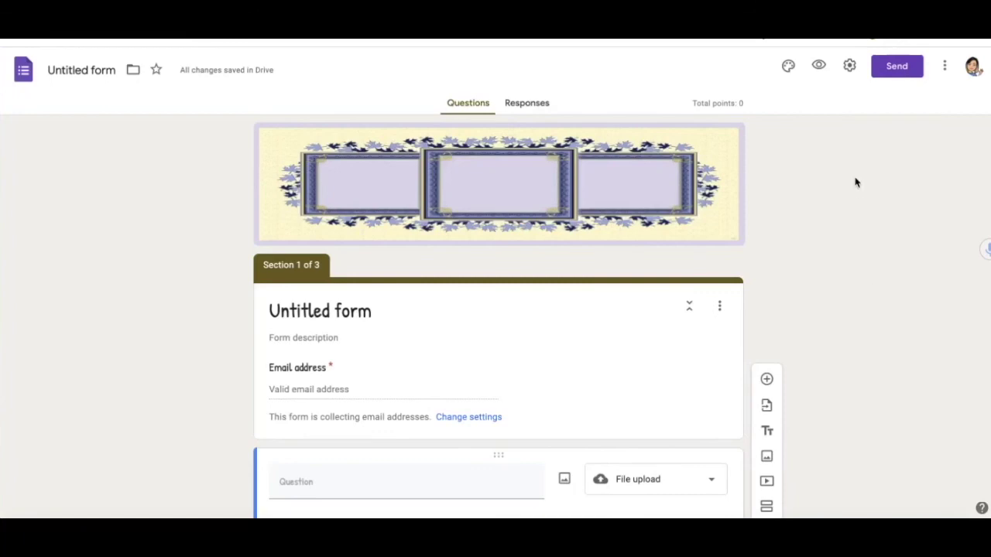
- Set the Presentation confirmation message to 'Congratulations! Your code is 011' and save
left_click(849, 69)
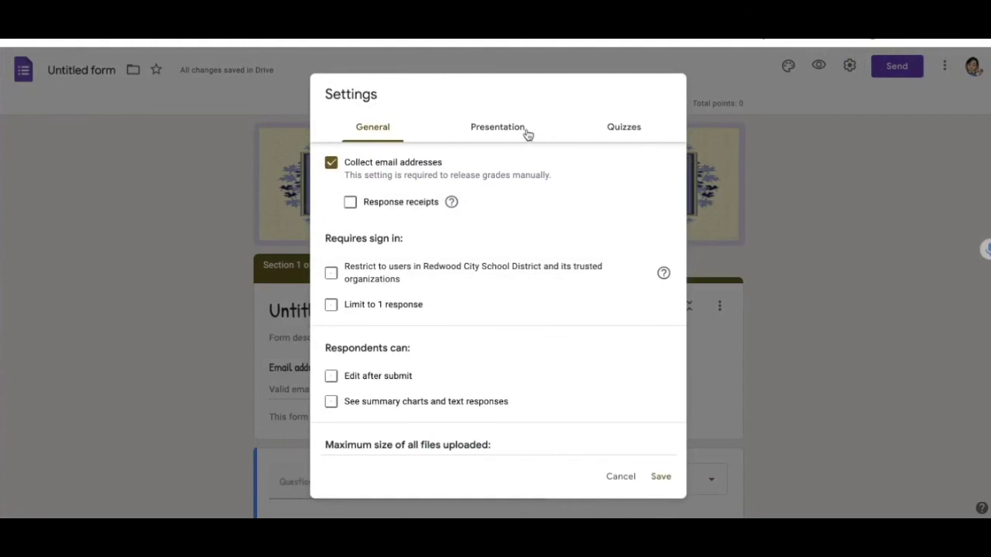
left_click(511, 133)
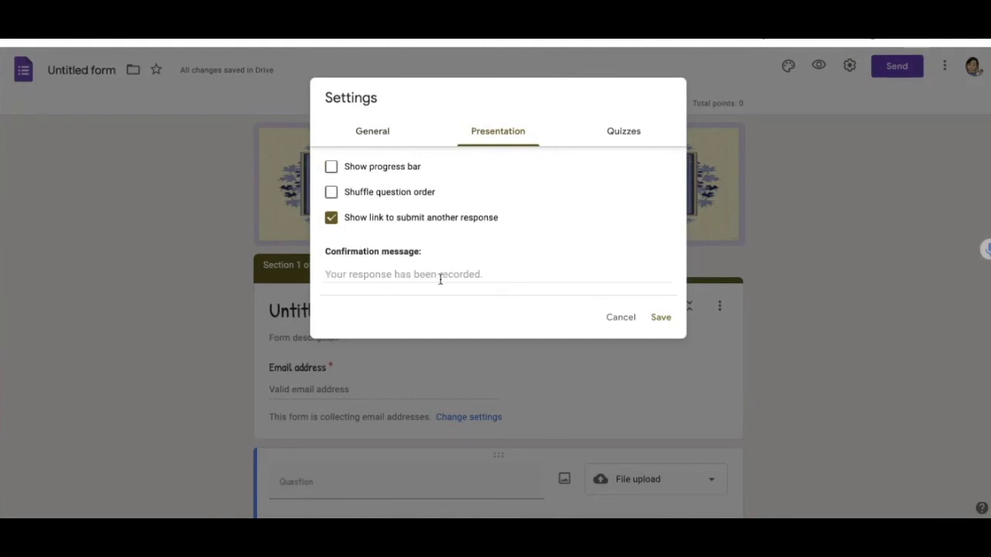
left_click(507, 276)
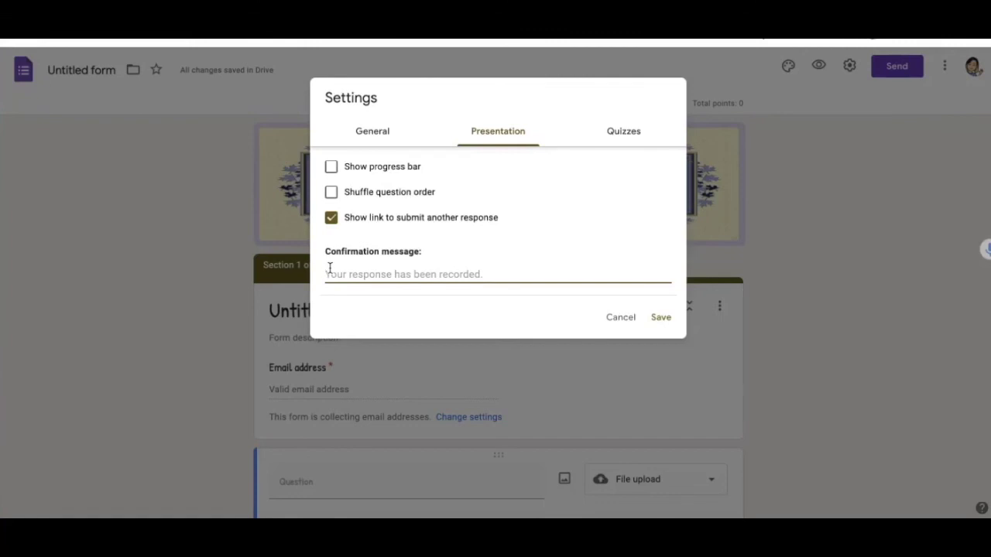
type("Congratulations! Your code is 011")
left_click(660, 317)
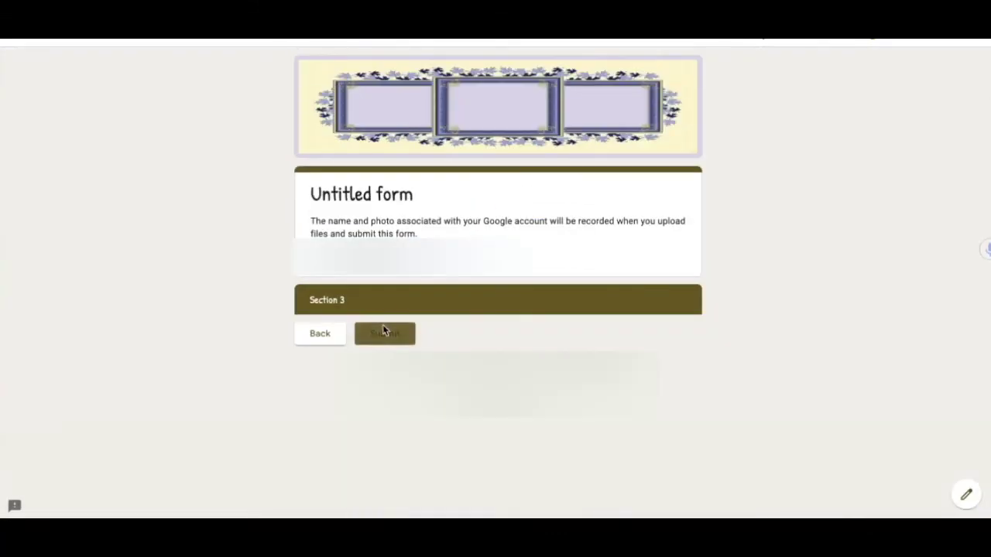
- Submit the test response from the preview's last section to reach the confirmation page
left_click(384, 337)
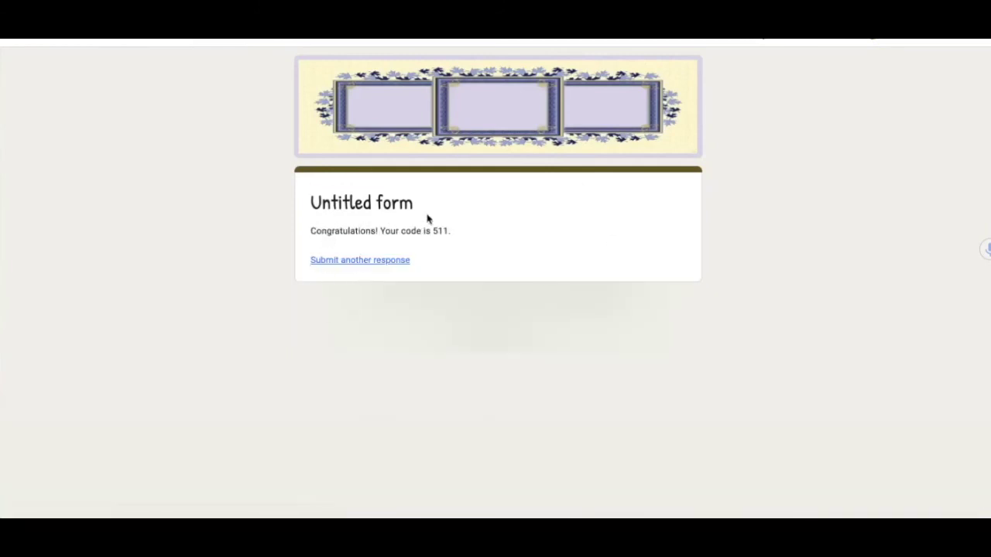